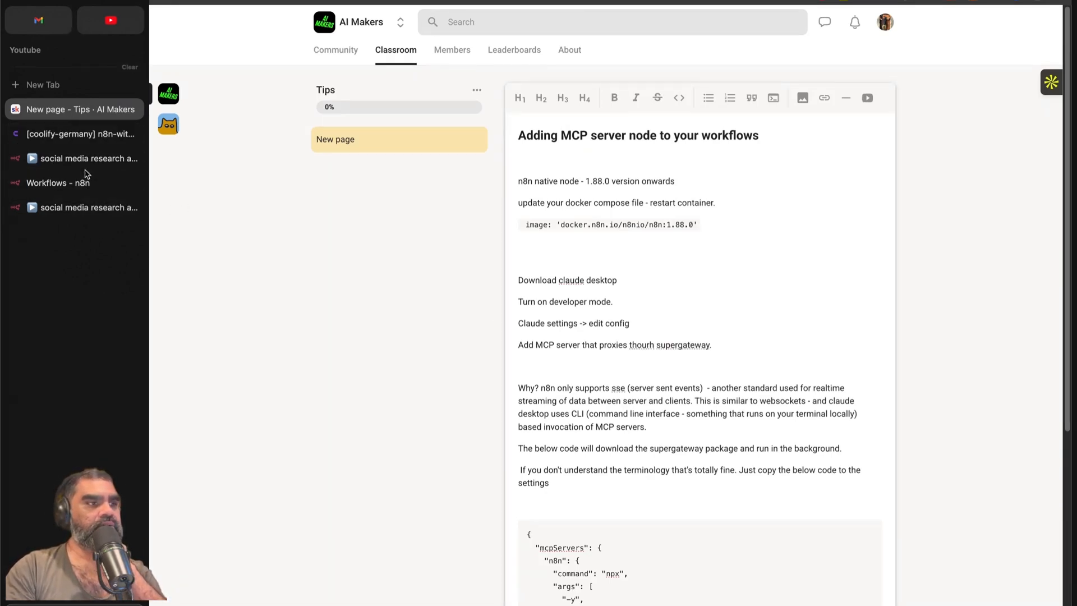
- Open the active social media research agent workflow and examine its Chat Review system and video uploads section
left_click(85, 207)
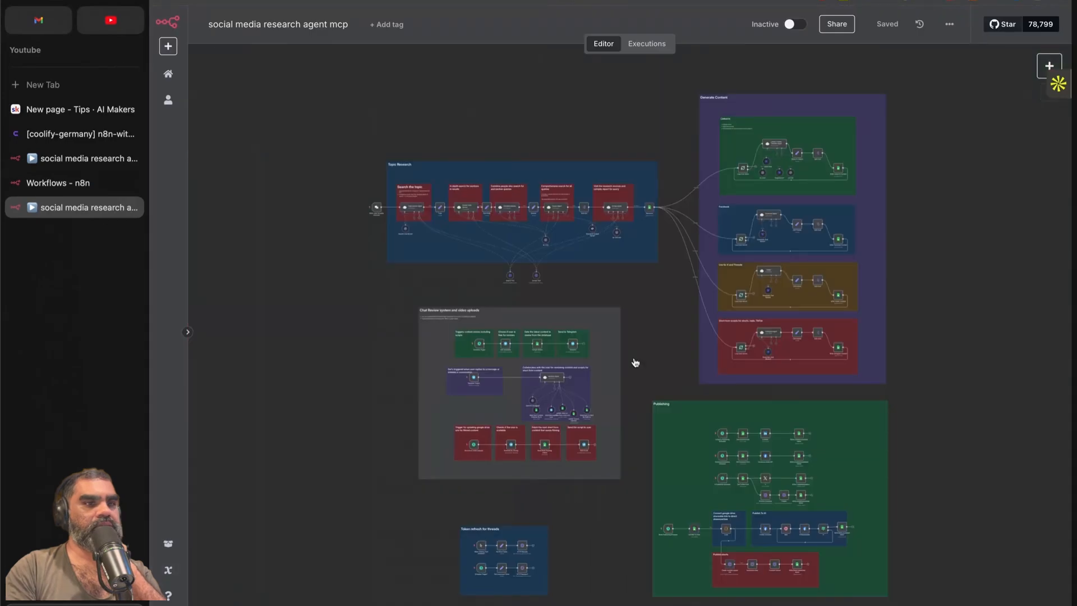
left_click(105, 159)
scroll(674, 269, "up", 1)
scroll(674, 270, "down", 5)
scroll(493, 279, "up", 3)
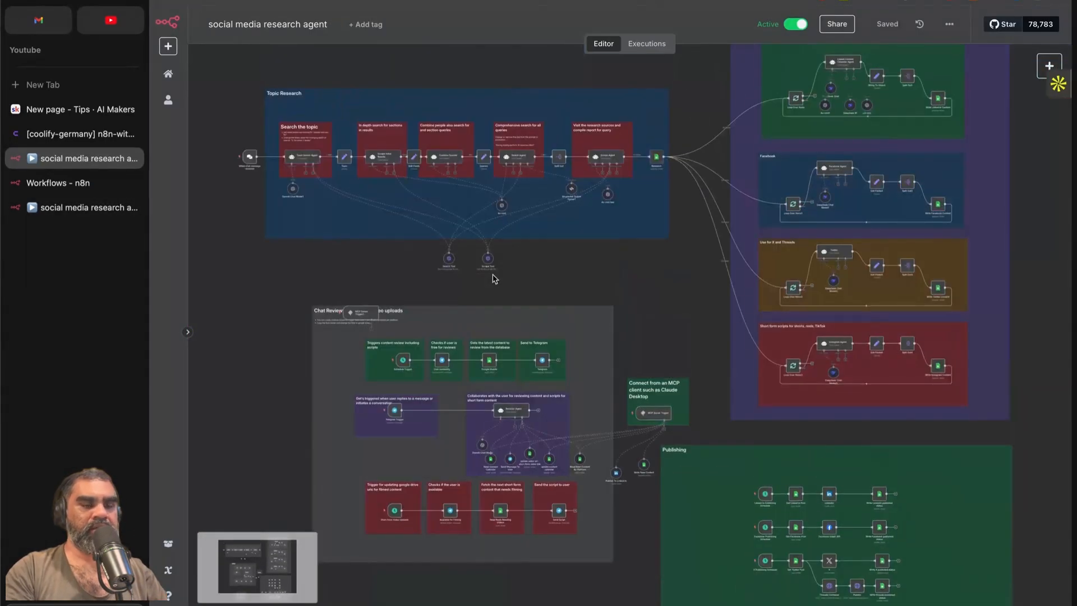
scroll(501, 286, "down", 3)
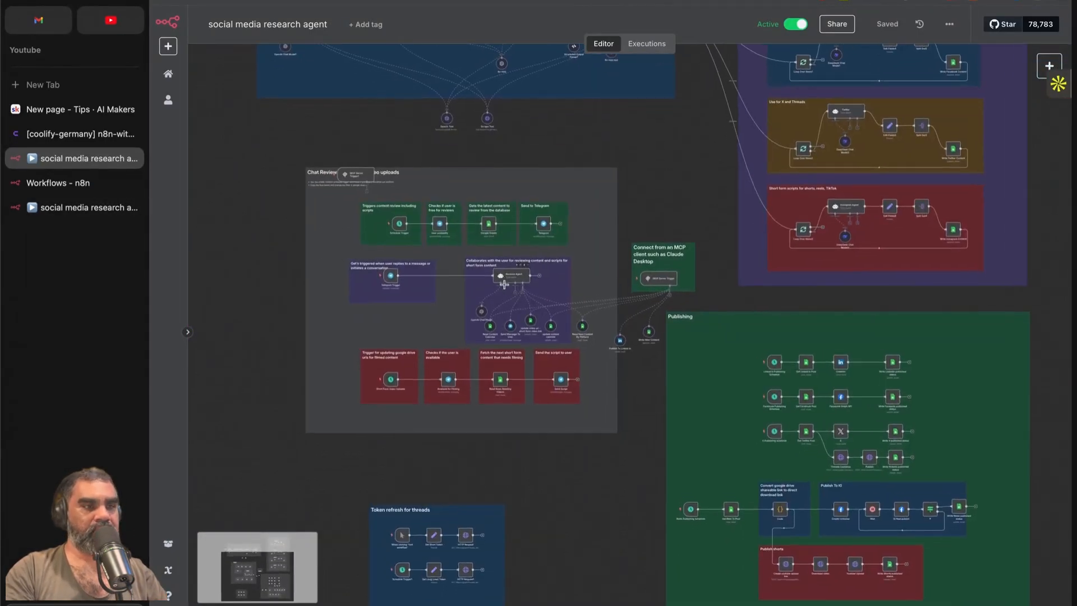
scroll(503, 285, "up", 4)
scroll(568, 314, "up", 2)
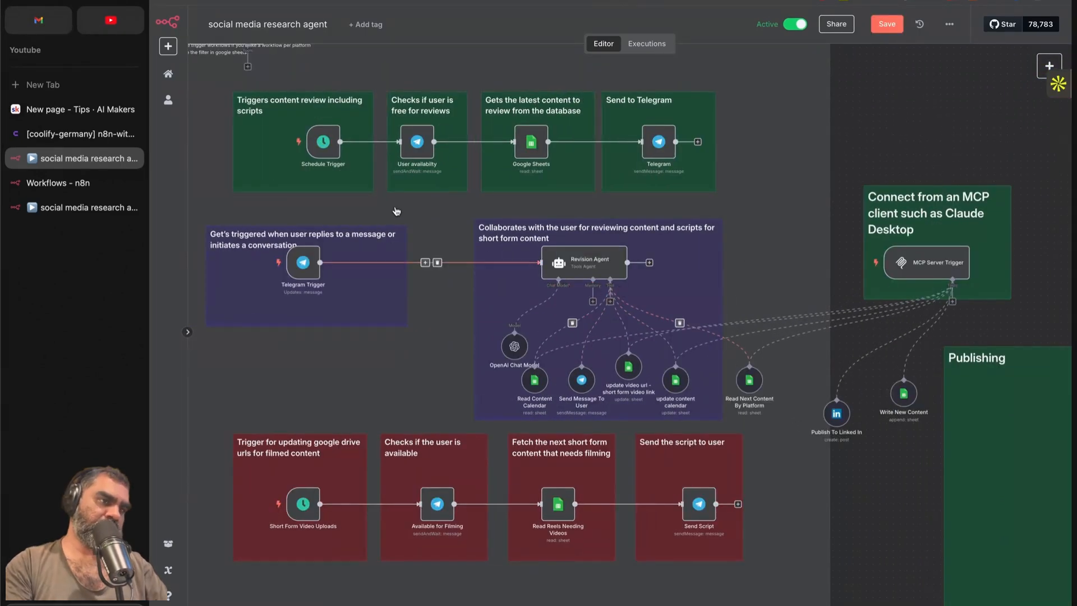
scroll(315, 271, "left", 2)
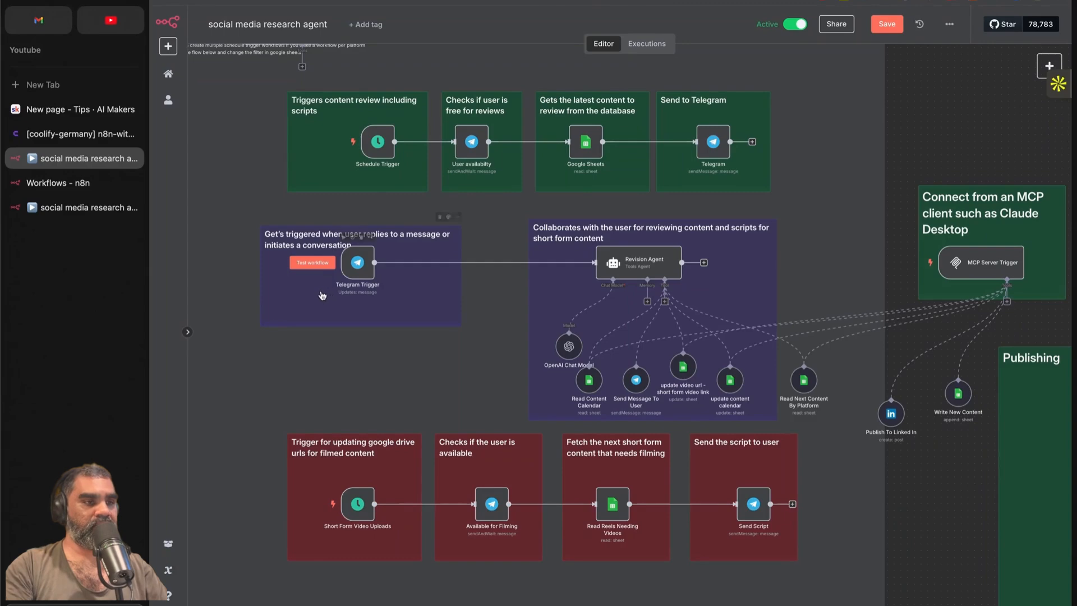
scroll(331, 295, "down", 2)
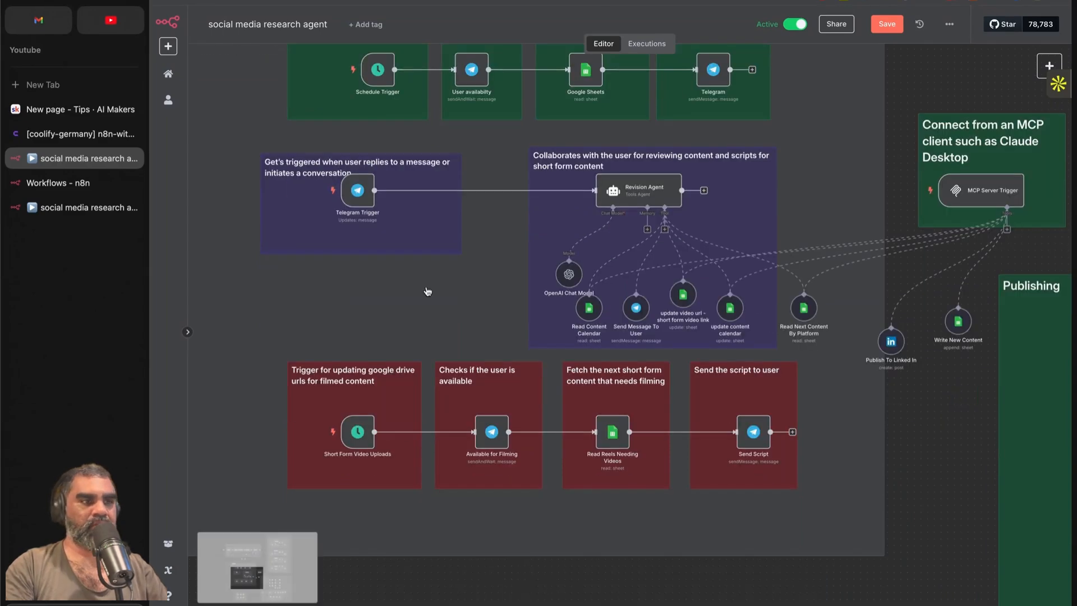
scroll(428, 291, "up", 1)
scroll(406, 300, "up", 2)
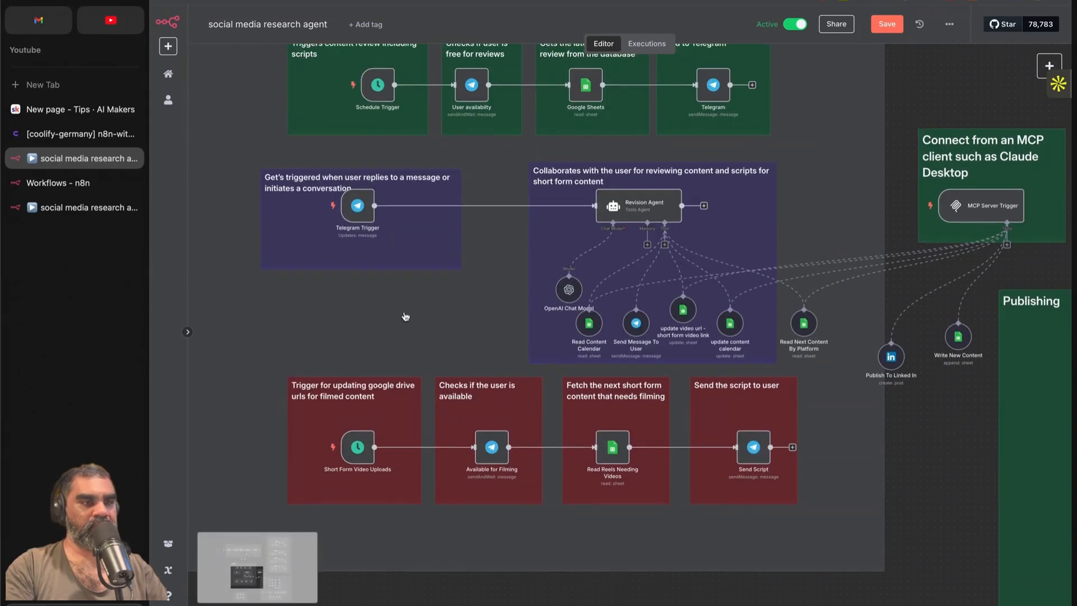
scroll(446, 318, "up", 1)
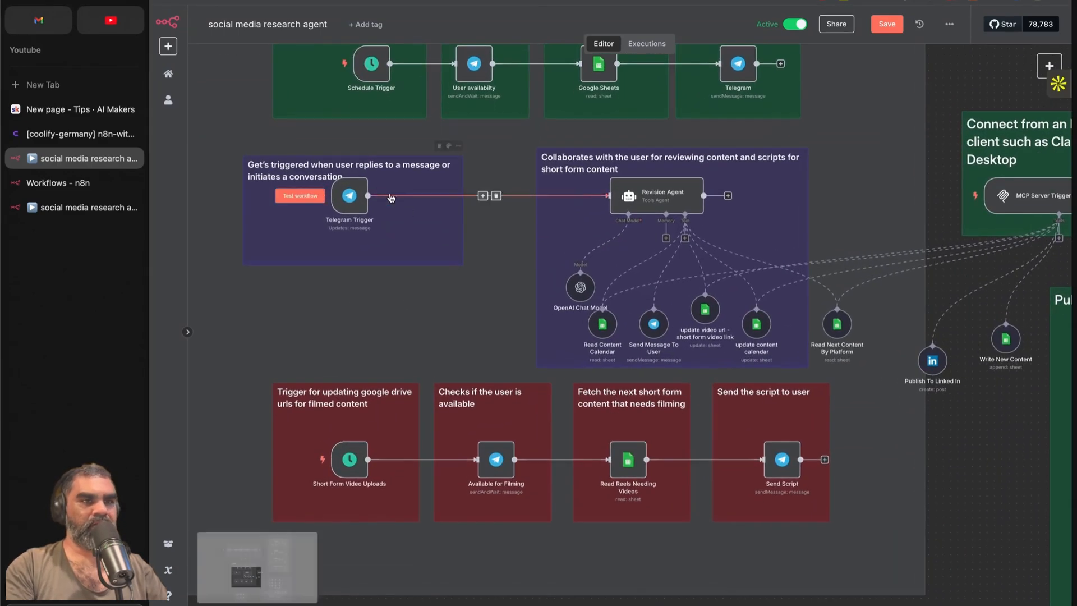
- Delete the unconnected MCP Server Trigger1 node overlapping the heading of the Chat Review system and video uploads section
scroll(405, 212, "up", 3)
scroll(405, 213, "down", 3)
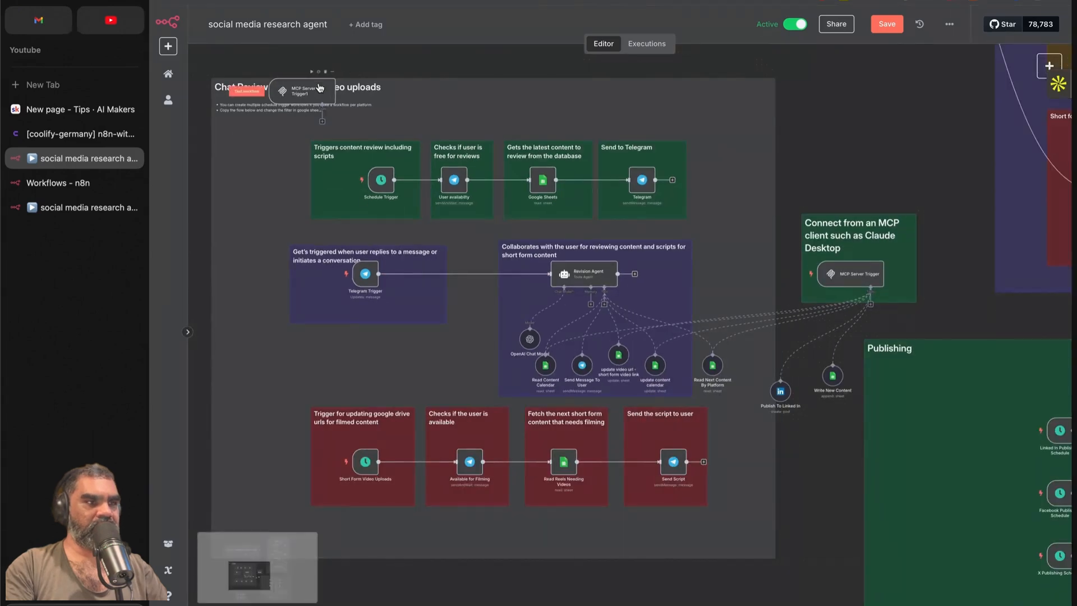
left_click_drag(310, 89, 874, 146)
key("Delete")
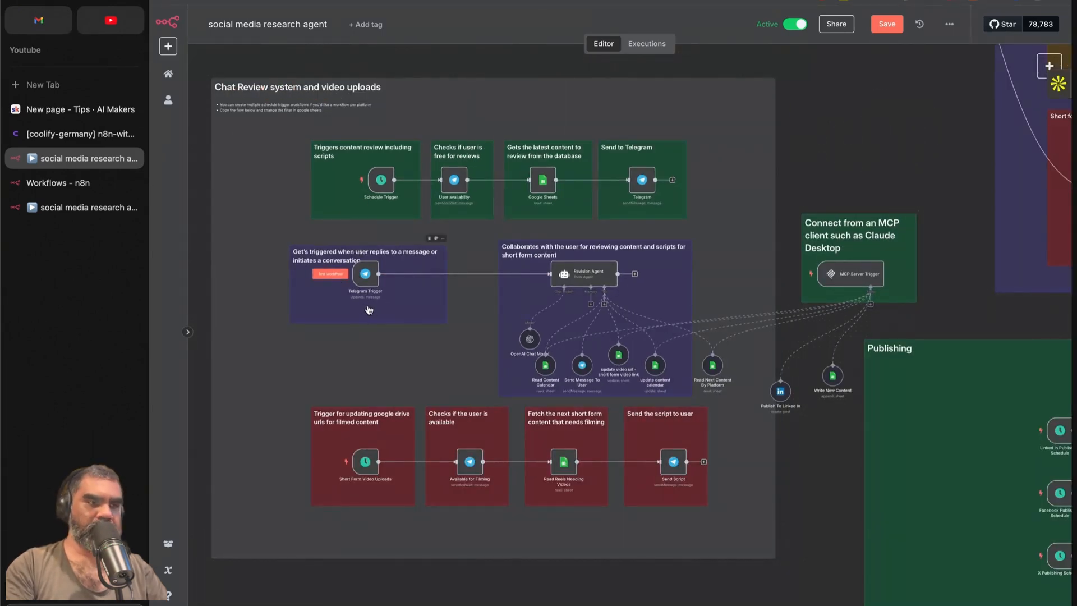
- Examine the Revision Agent with its attached tools and the MCP Server Trigger in the Claude Desktop note
scroll(480, 310, "right", 2)
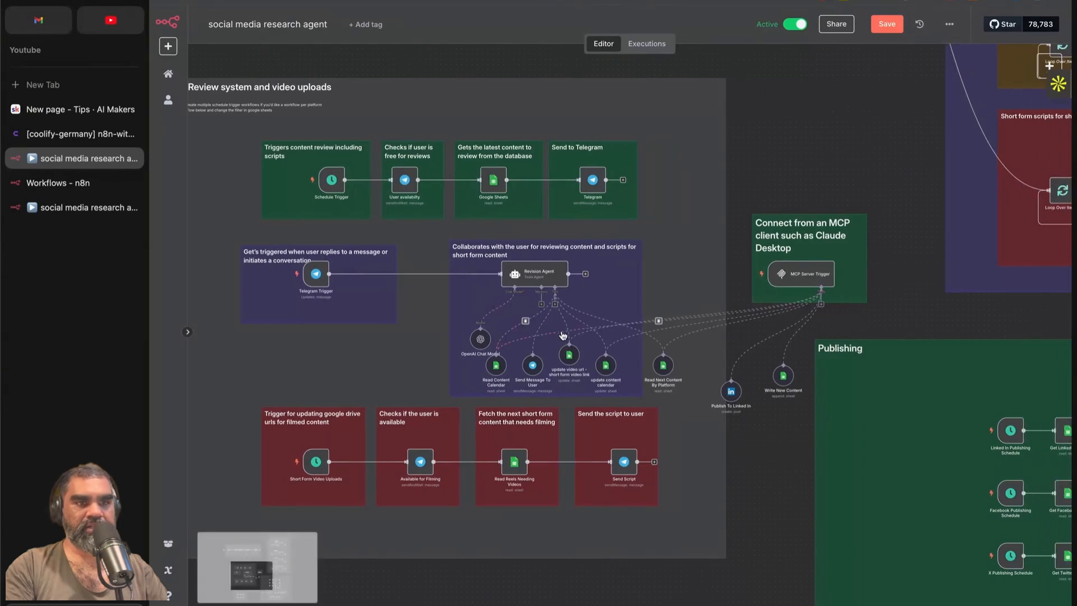
scroll(898, 268, "right", 5)
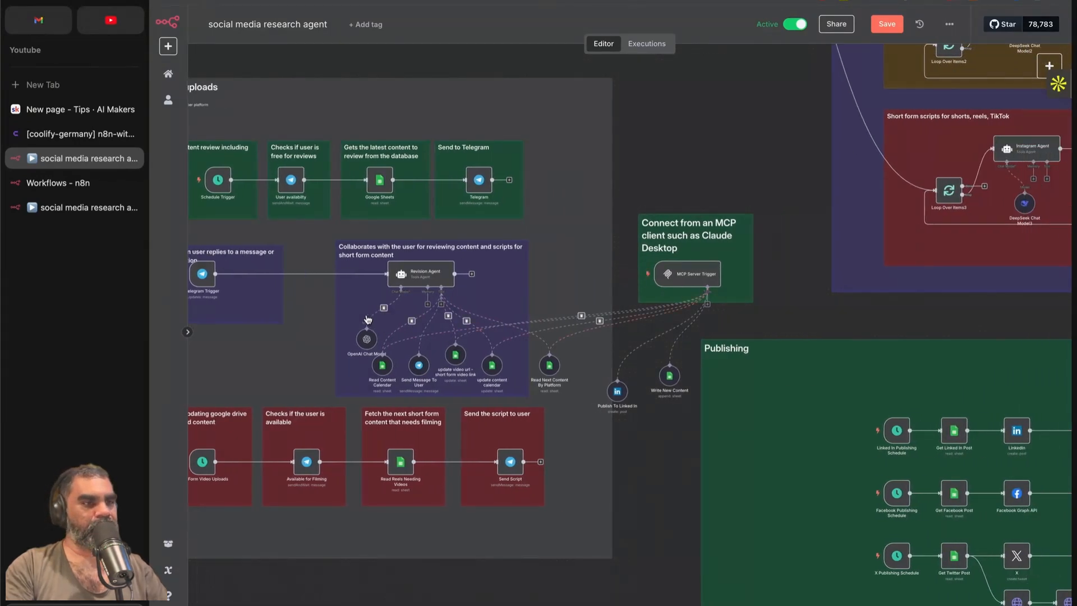
scroll(476, 317, "up", 3)
scroll(476, 317, "left", 7)
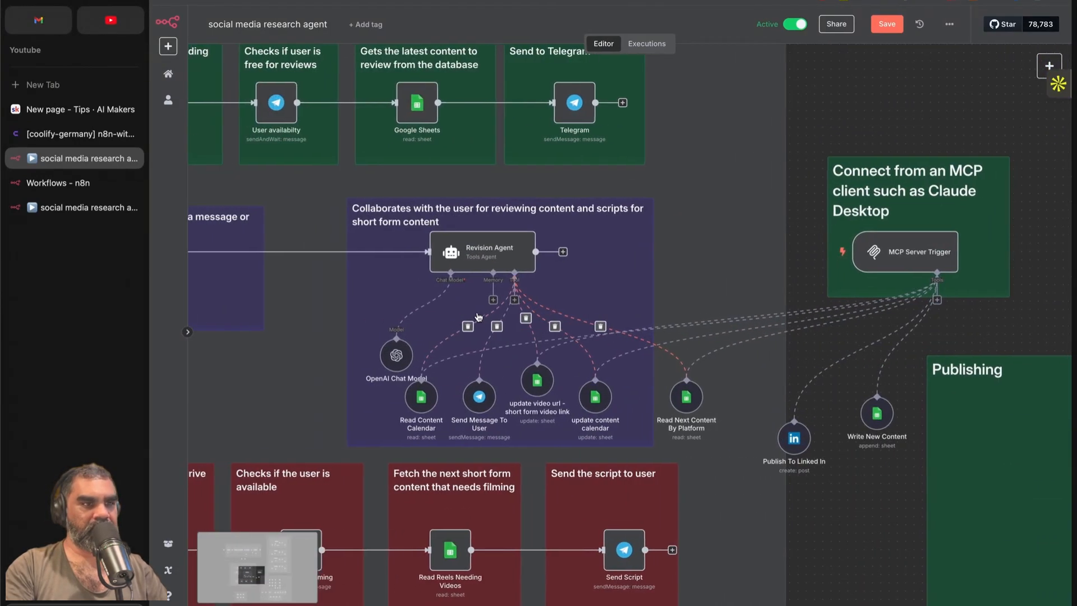
left_click_drag(1005, 244, 1004, 251)
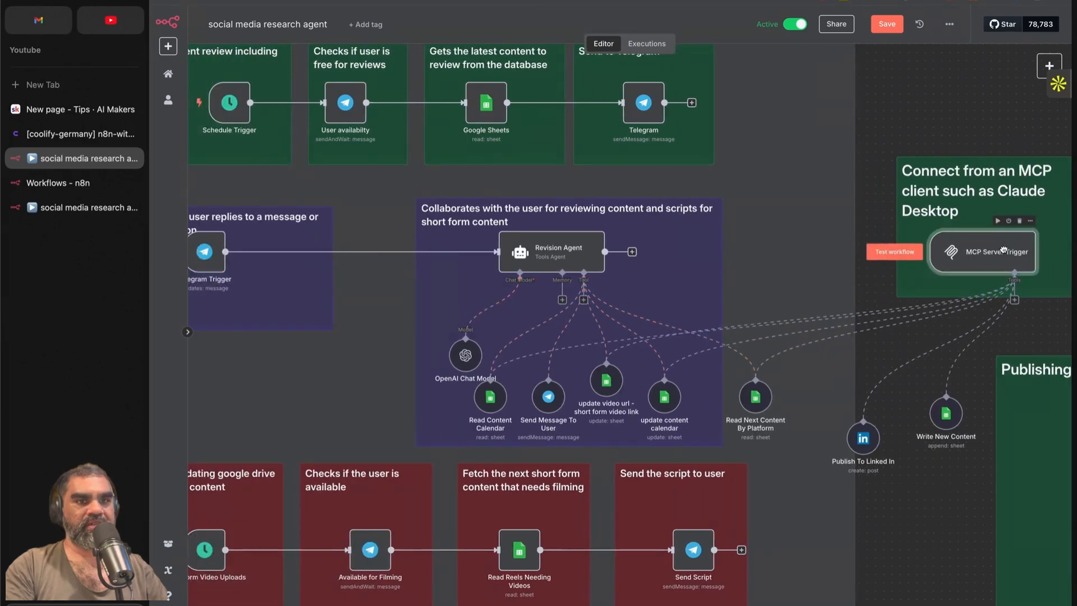
scroll(952, 220, "right", 3)
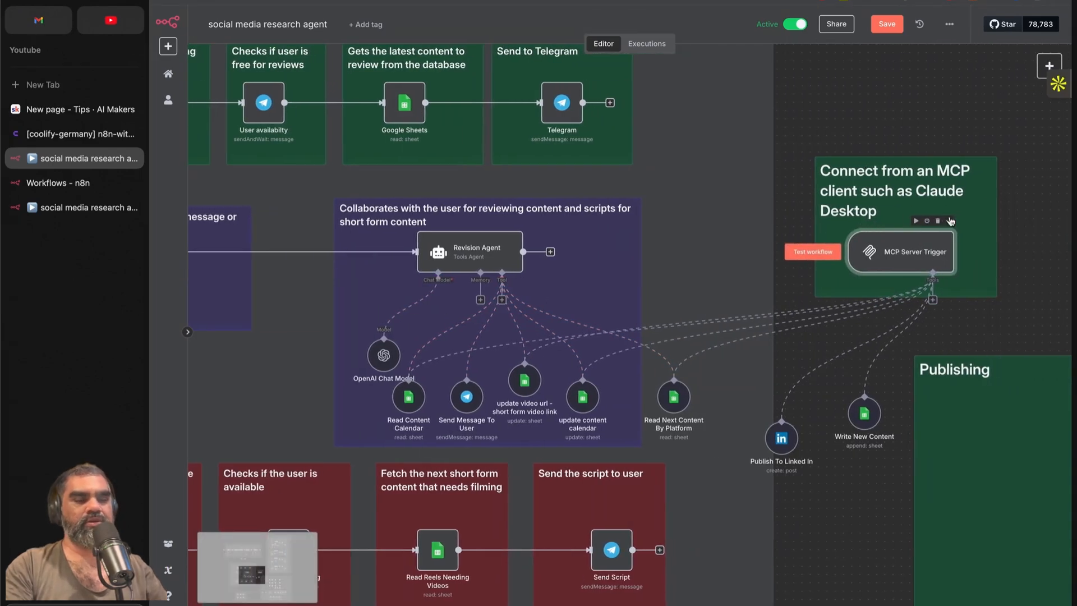
scroll(950, 219, "right", 3)
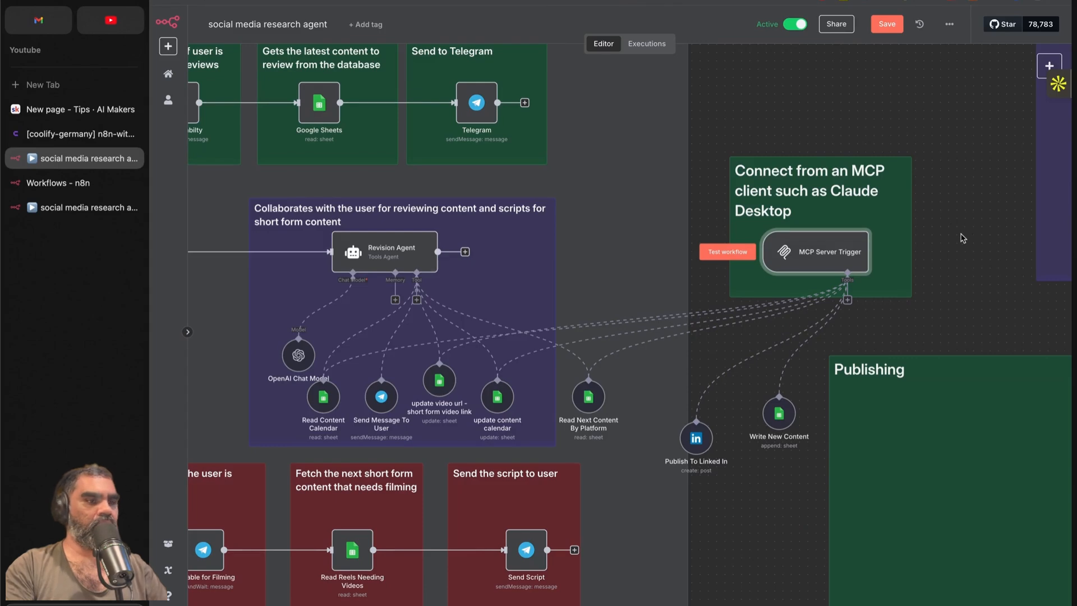
- Search the node library for "mcp" and close it without adding a node
scroll(937, 245, "left", 2)
left_click(1049, 66)
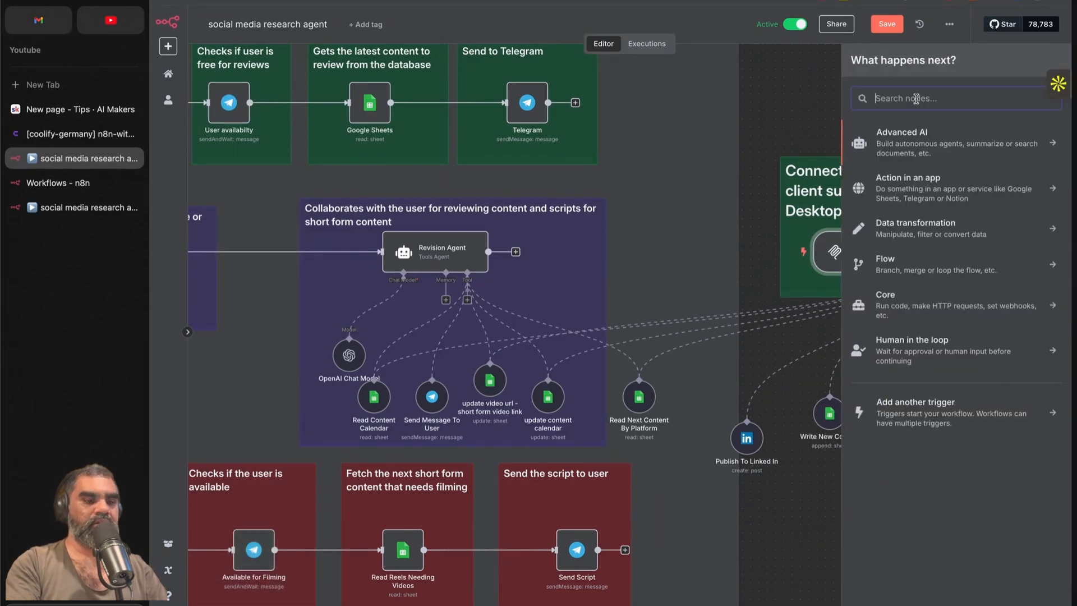
type("mcp")
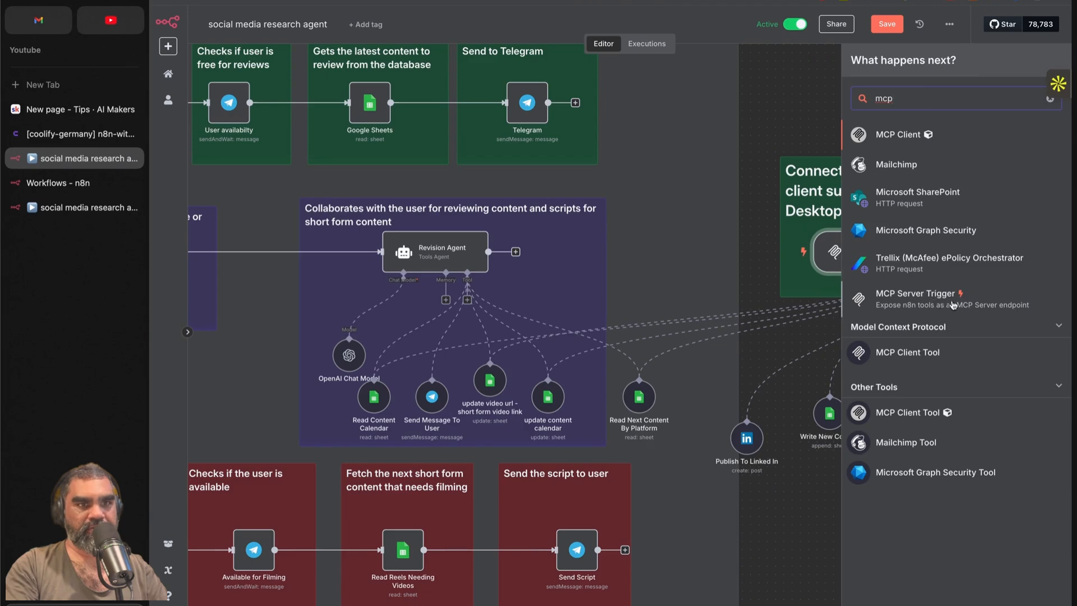
left_click(783, 124)
- Examine how the content calendar and platform sheet tools connect to both the Revision Agent and the MCP Server Trigger
scroll(781, 123, "up", 4)
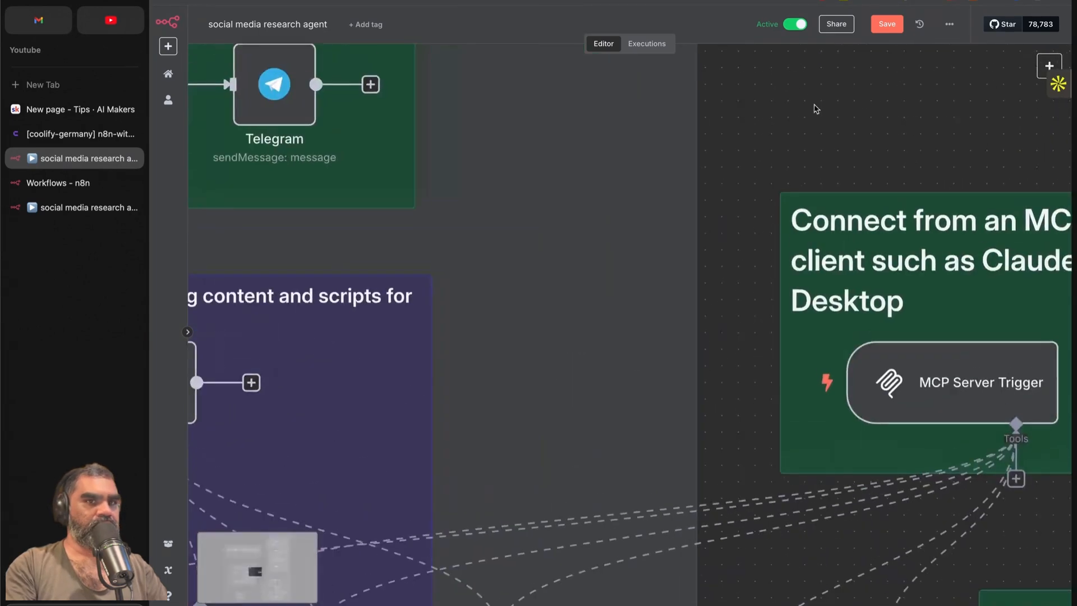
scroll(905, 189, "down", 5)
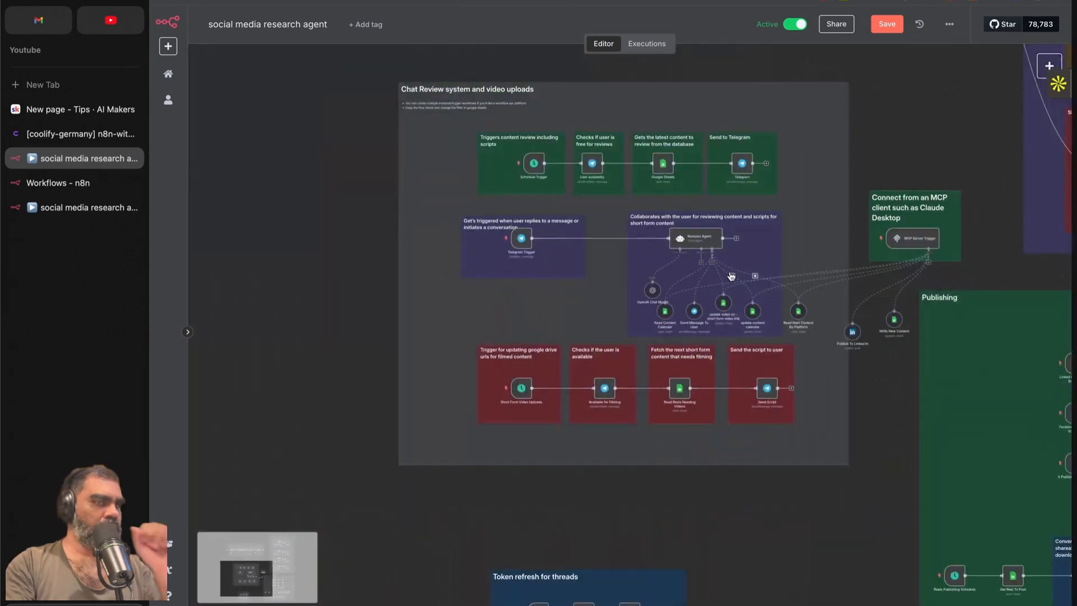
scroll(729, 275, "right", 3)
scroll(729, 270, "up", 4)
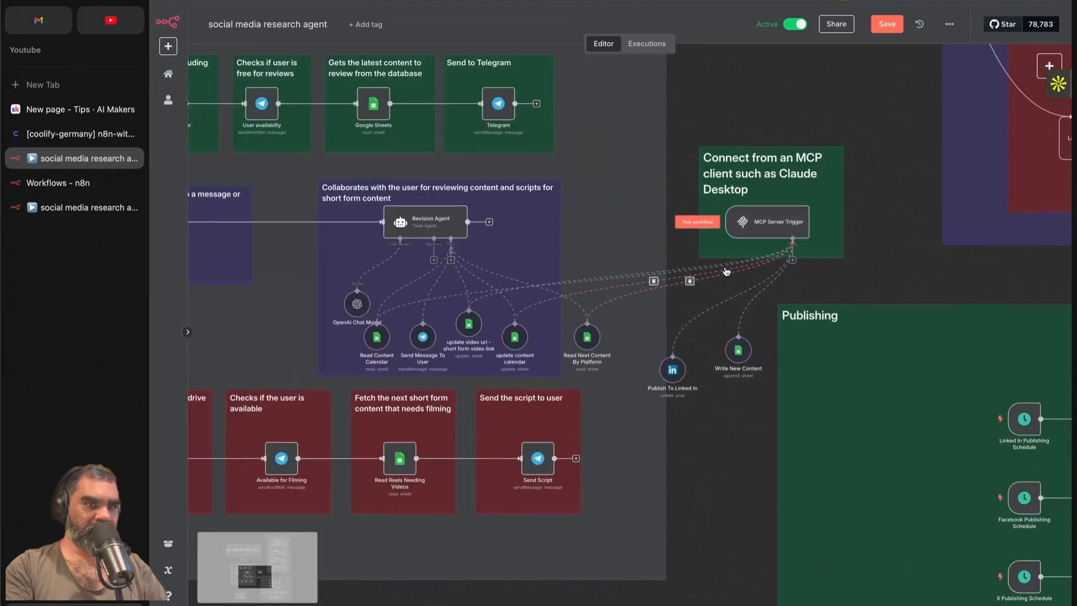
left_click_drag(782, 222, 767, 219)
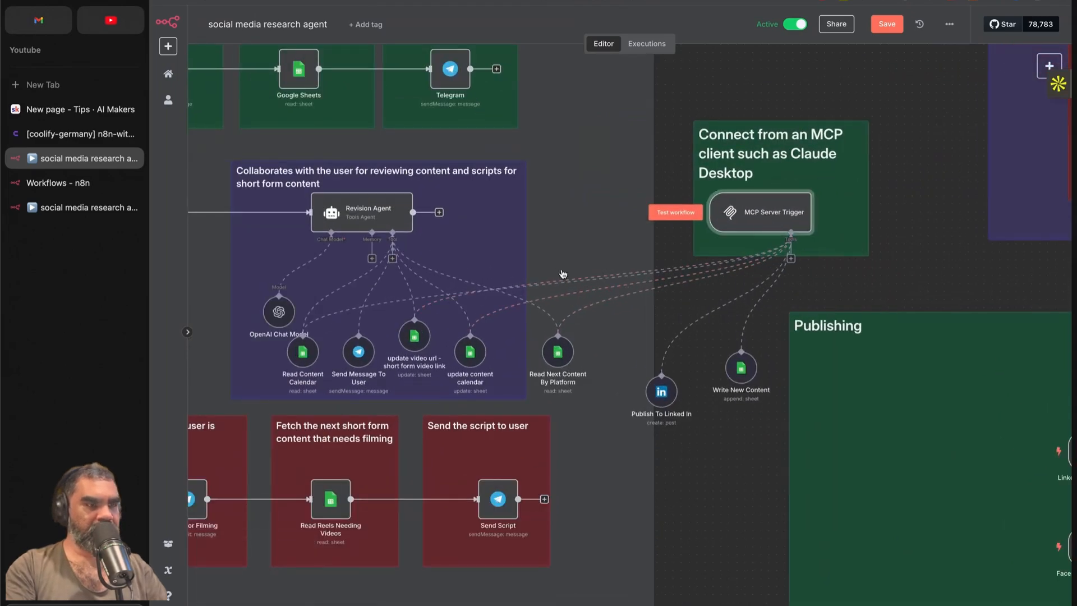
scroll(563, 274, "left", 2)
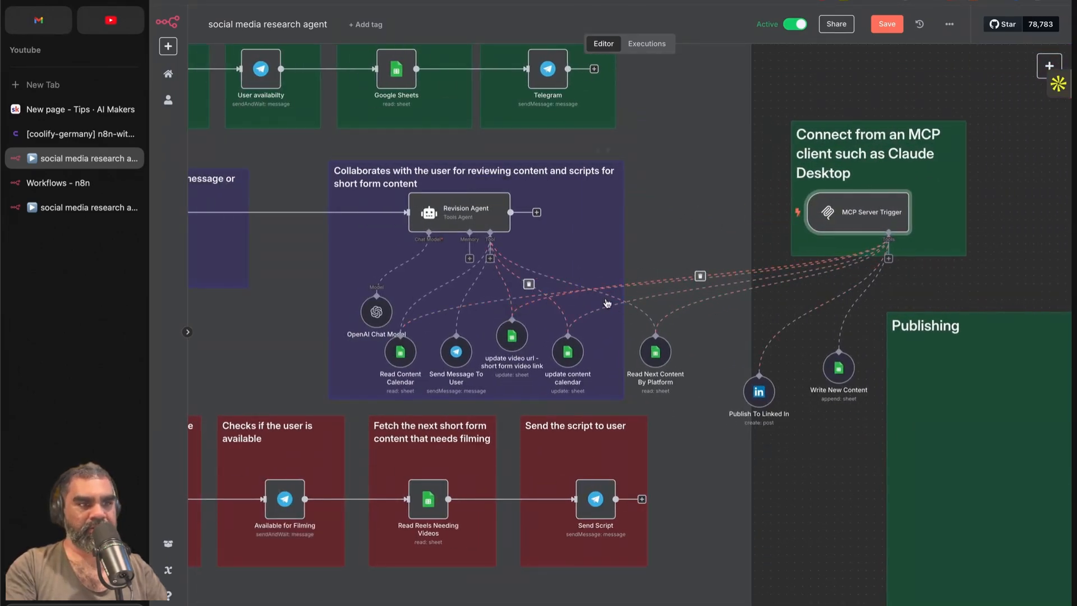
scroll(511, 223, "left", 2)
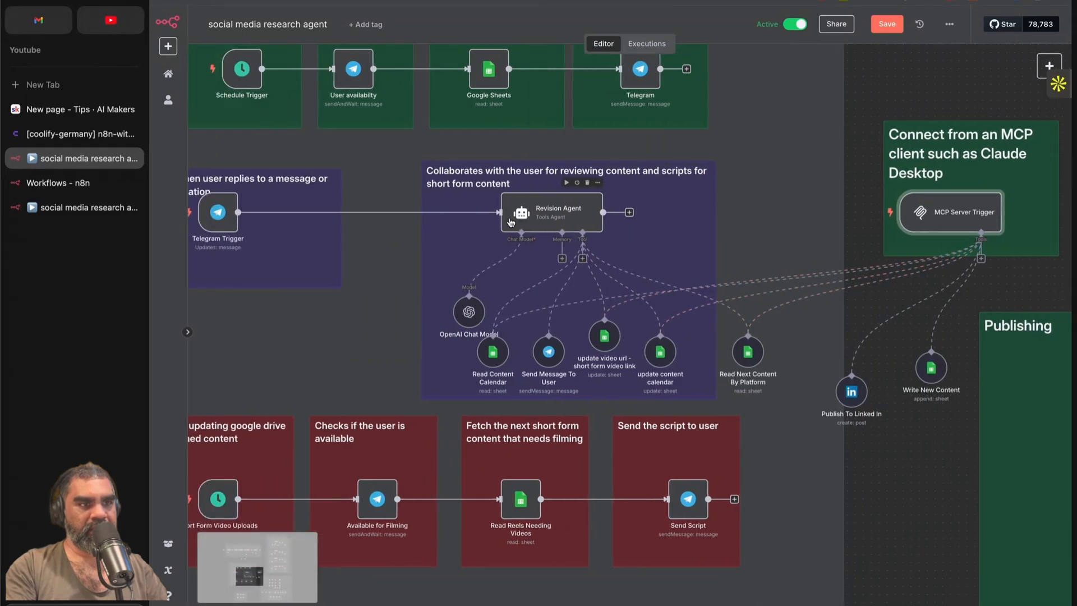
scroll(944, 209, "right", 4)
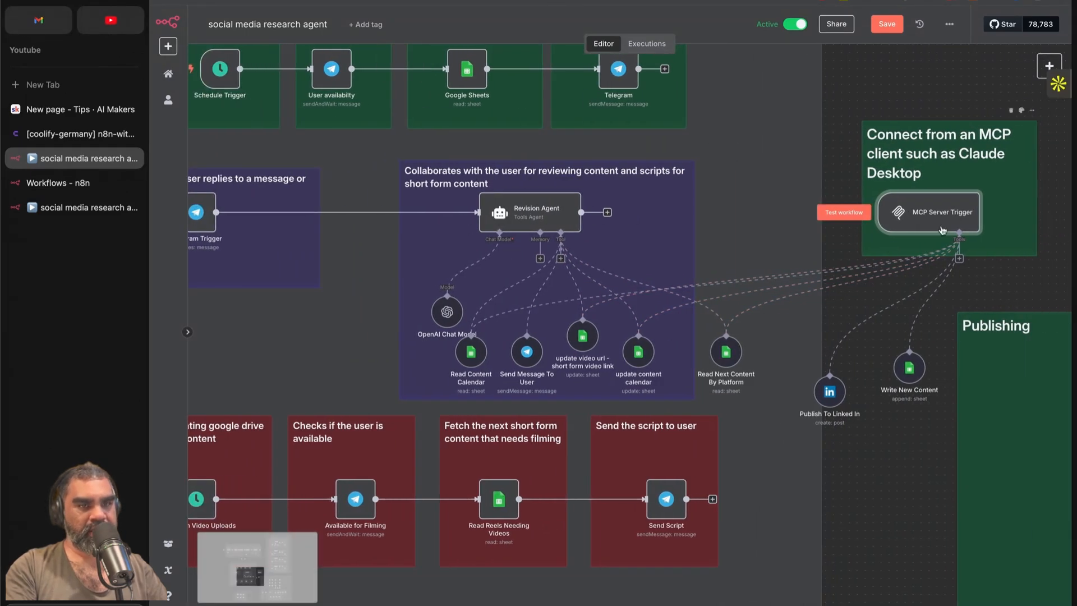
scroll(938, 236, "left", 3)
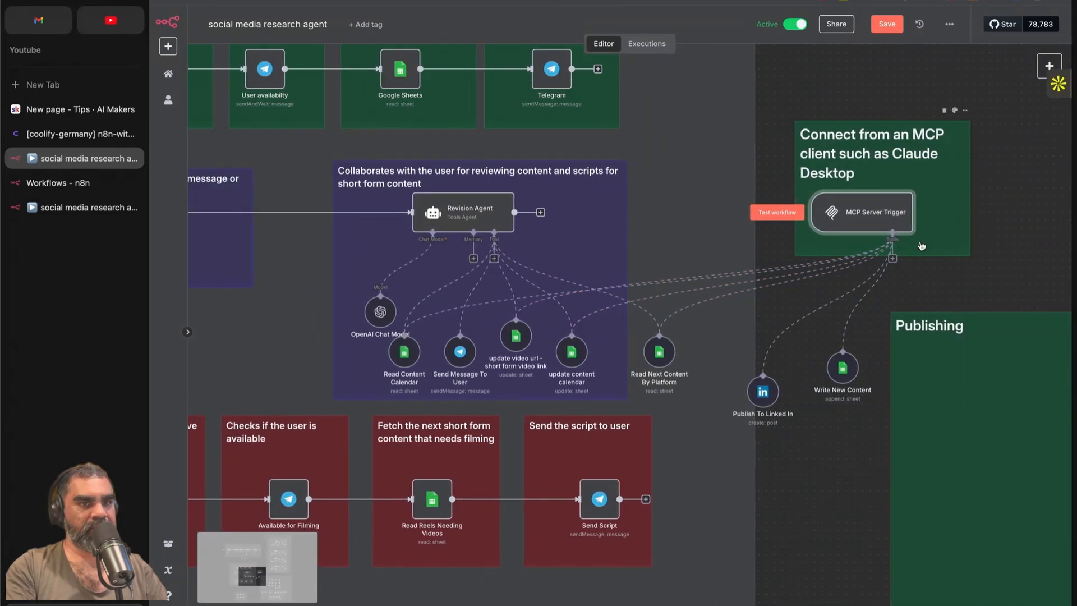
scroll(863, 248, "left", 3)
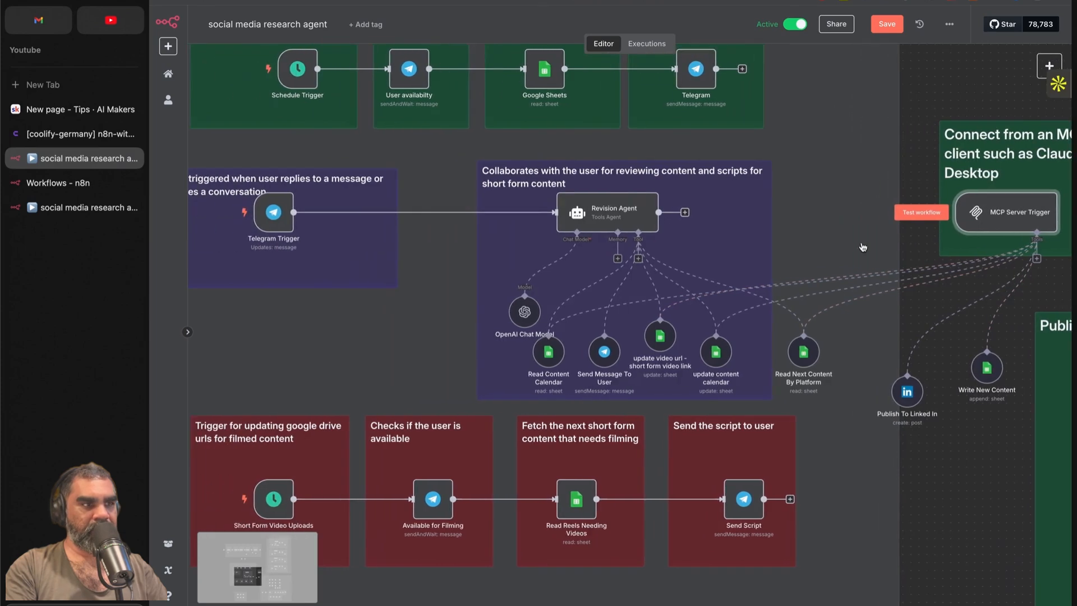
scroll(863, 247, "right", 2)
scroll(863, 247, "right", 3)
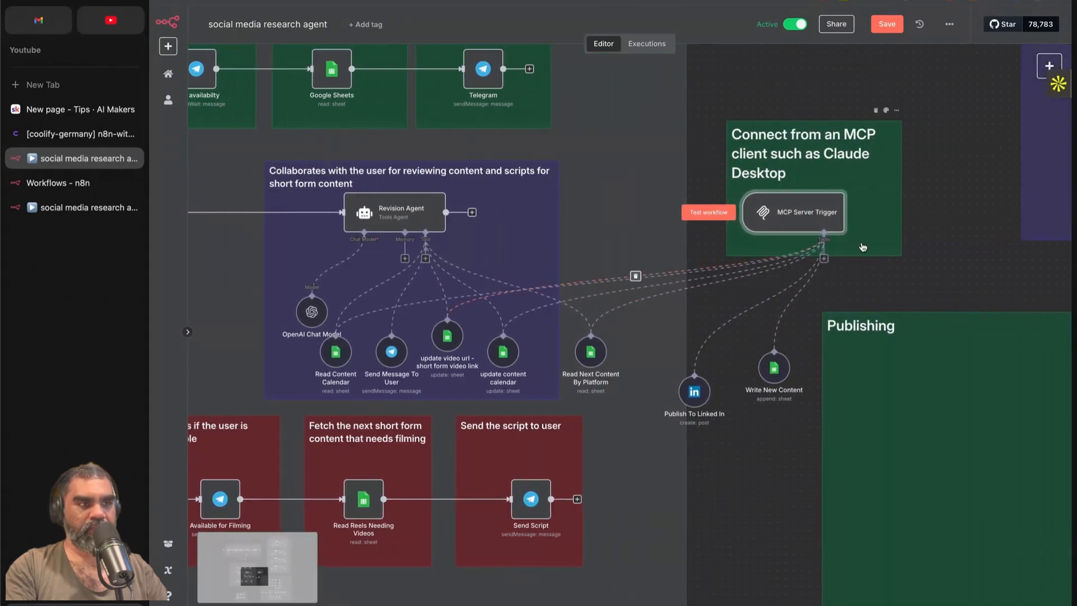
scroll(667, 280, "left", 4)
scroll(667, 280, "right", 5)
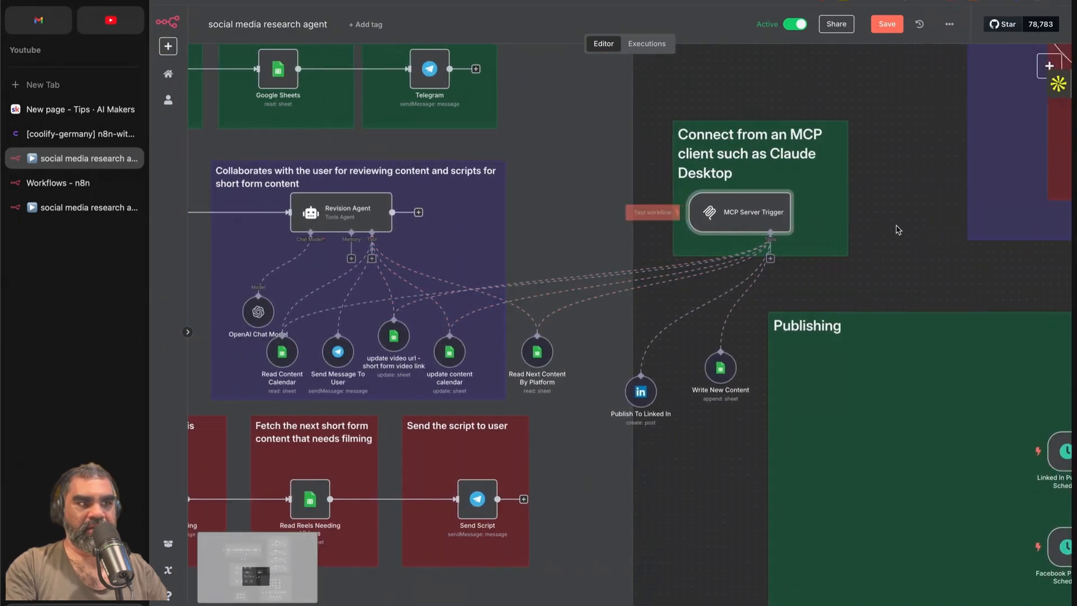
scroll(897, 228, "left", 2)
scroll(505, 190, "left", 3)
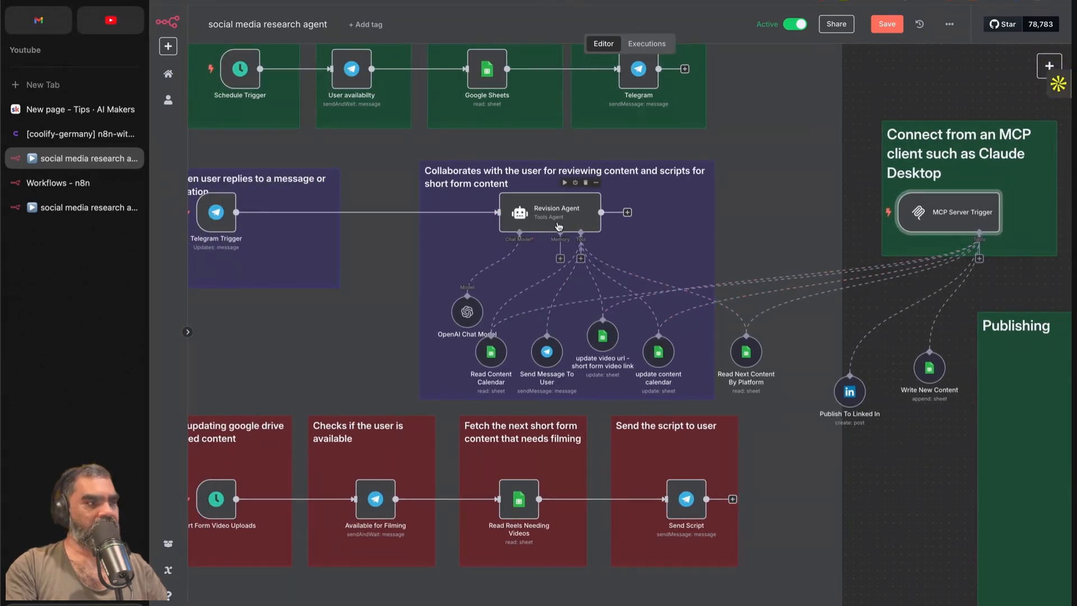
- View Claude Desktop's new chat window, and return to the n8n workflow to inspect the MCP Server Trigger's tool connections
key("super+Tab")
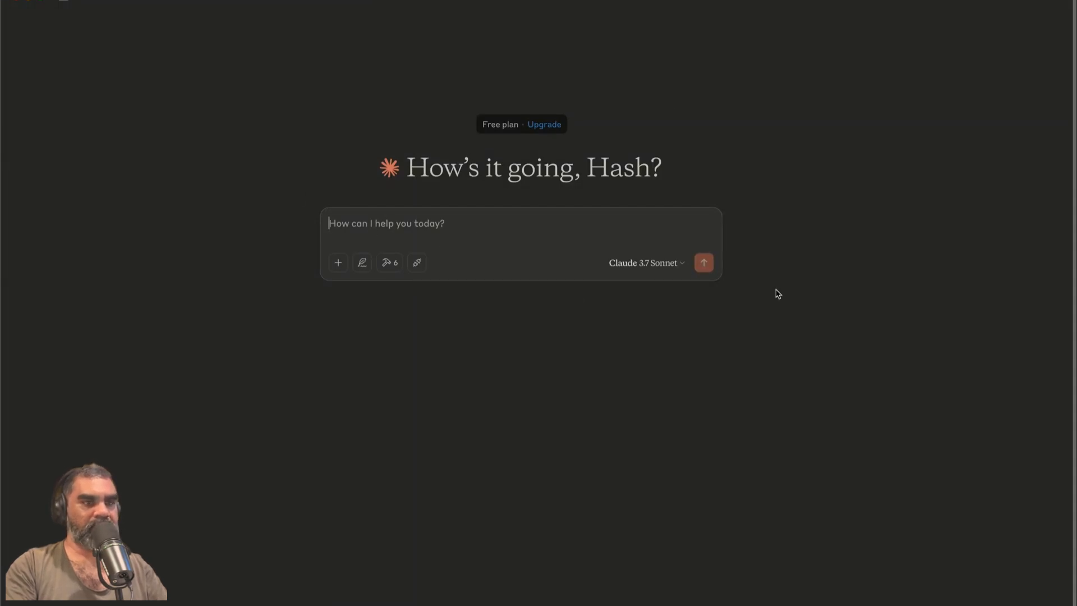
key("super+Tab")
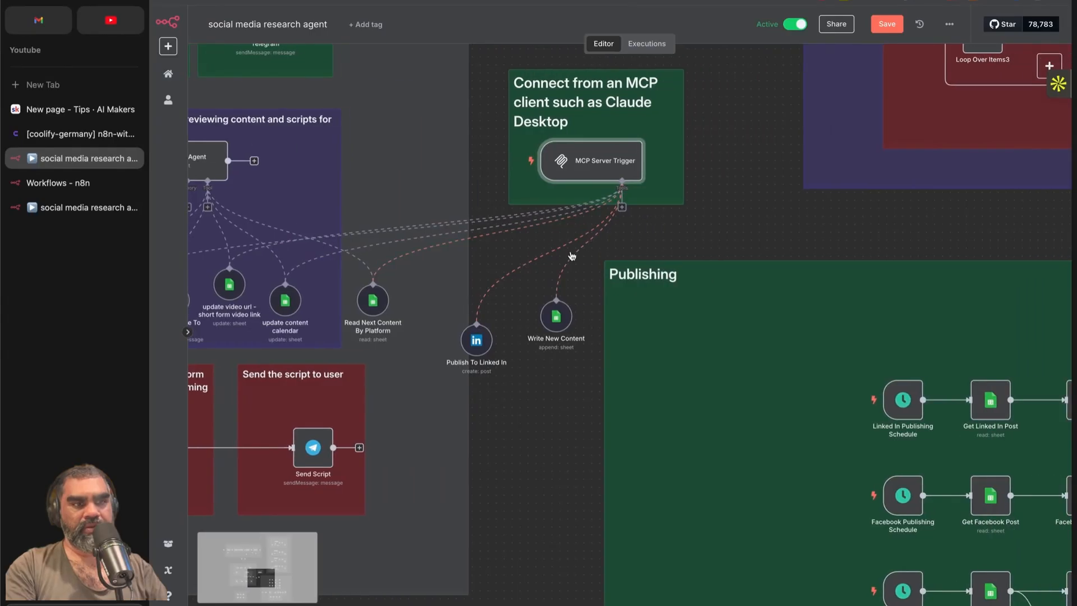
scroll(325, 249, "left", 5)
scroll(325, 249, "left", 6)
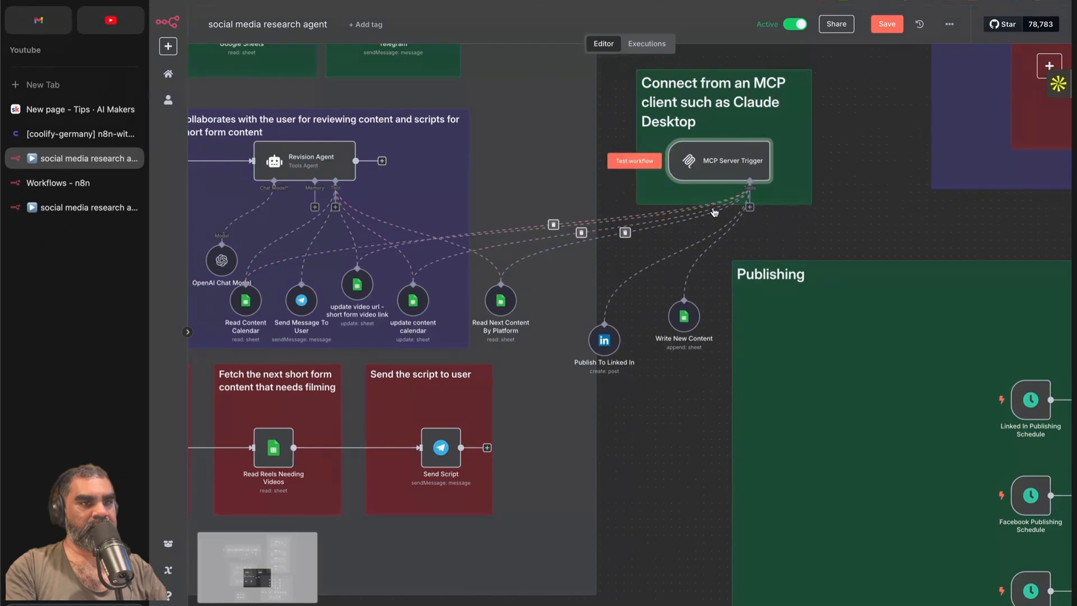
scroll(832, 183, "left", 3)
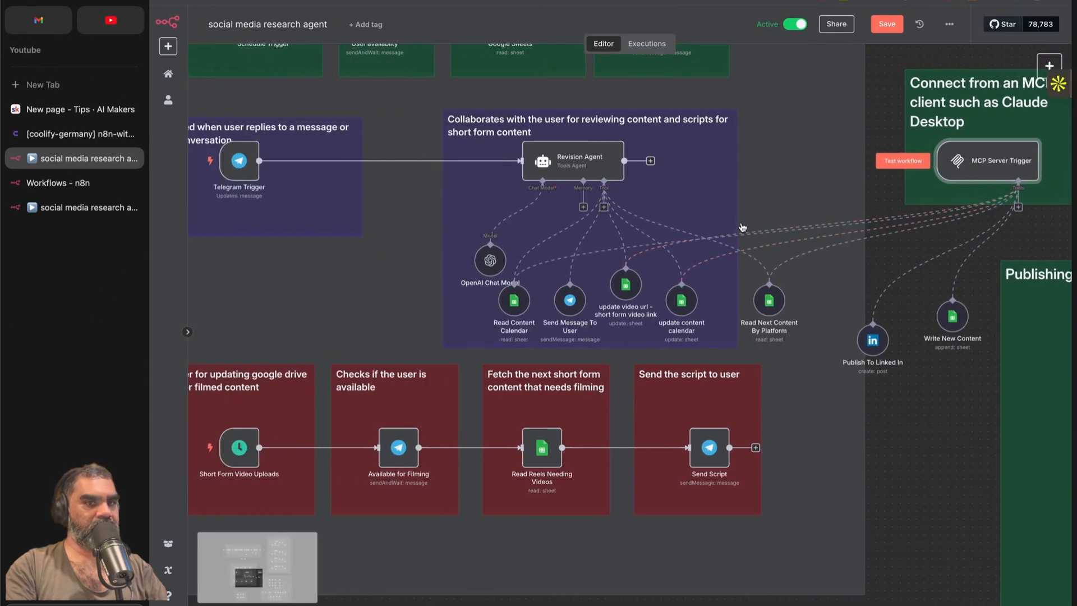
scroll(739, 220, "right", 7)
scroll(740, 220, "right", 3)
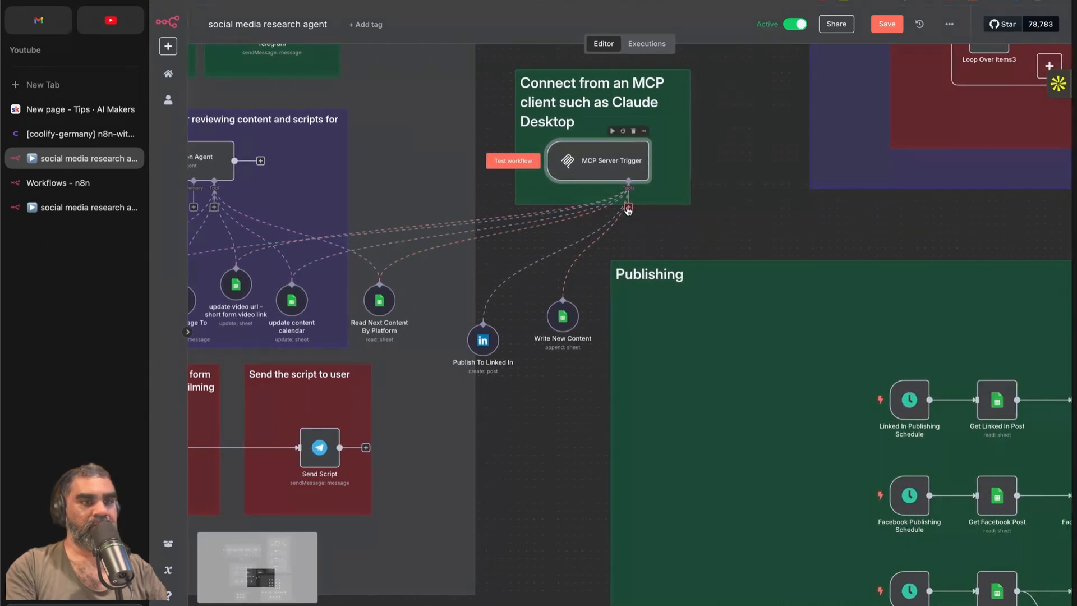
- Search the MCP Server Trigger's available tools for "mcp" and try attaching the MCP Client Tool
left_click(628, 207)
type("mcp")
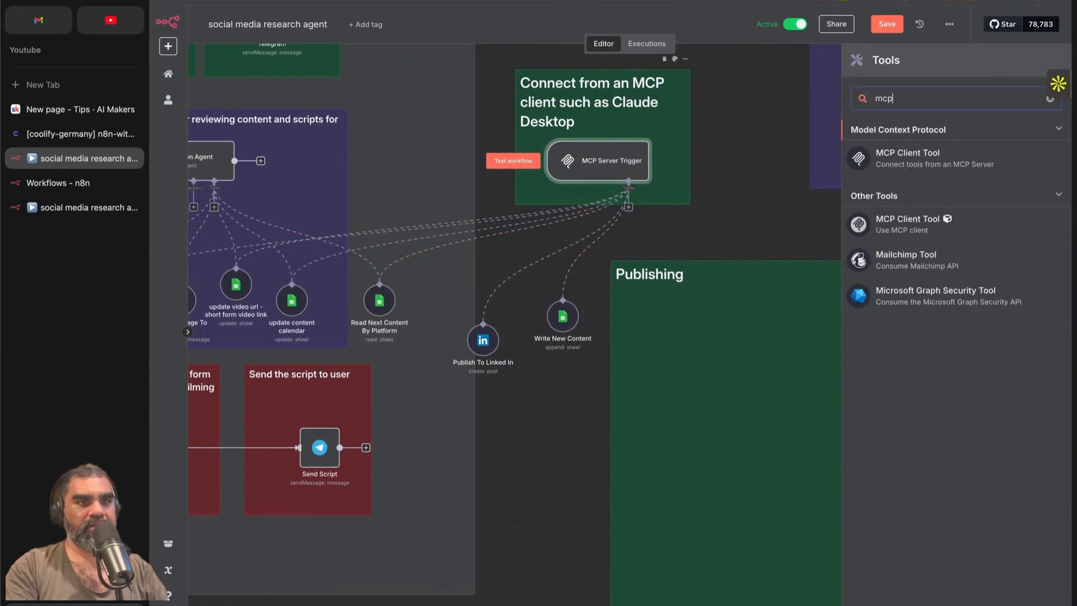
left_click(903, 159)
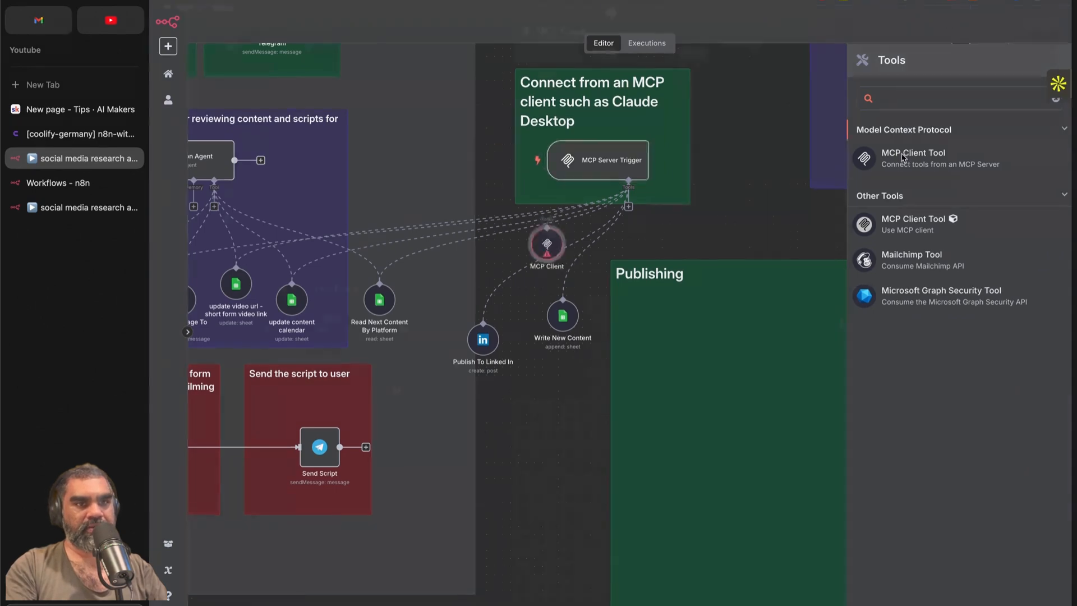
left_click(751, 26)
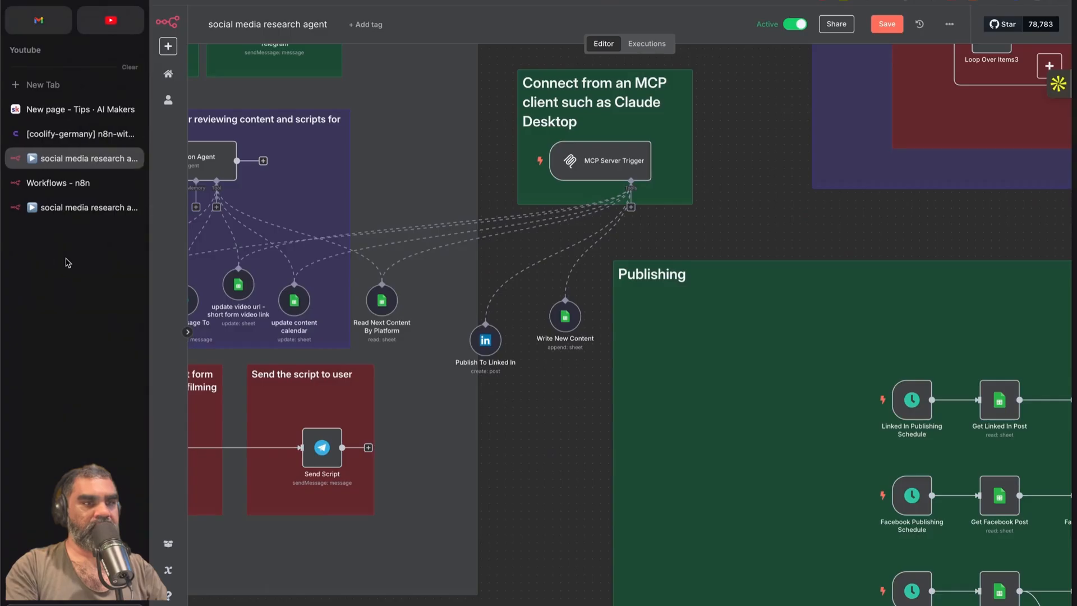
- Switch to Coolify and open the n8n service's Docker Compose file
scroll(501, 225, "up", 3)
scroll(502, 227, "left", 2)
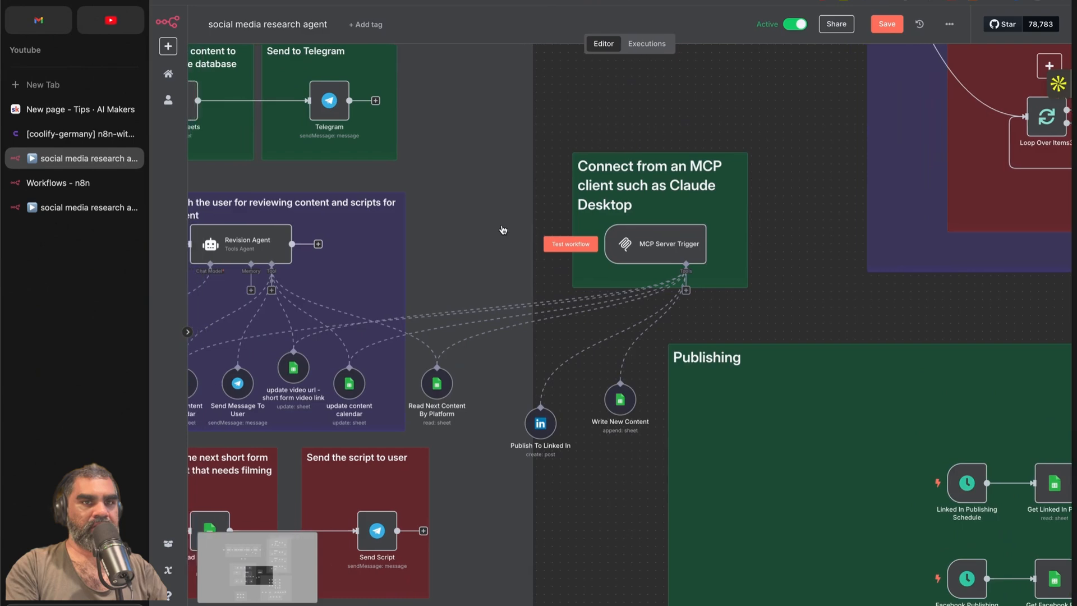
scroll(502, 229, "left", 1)
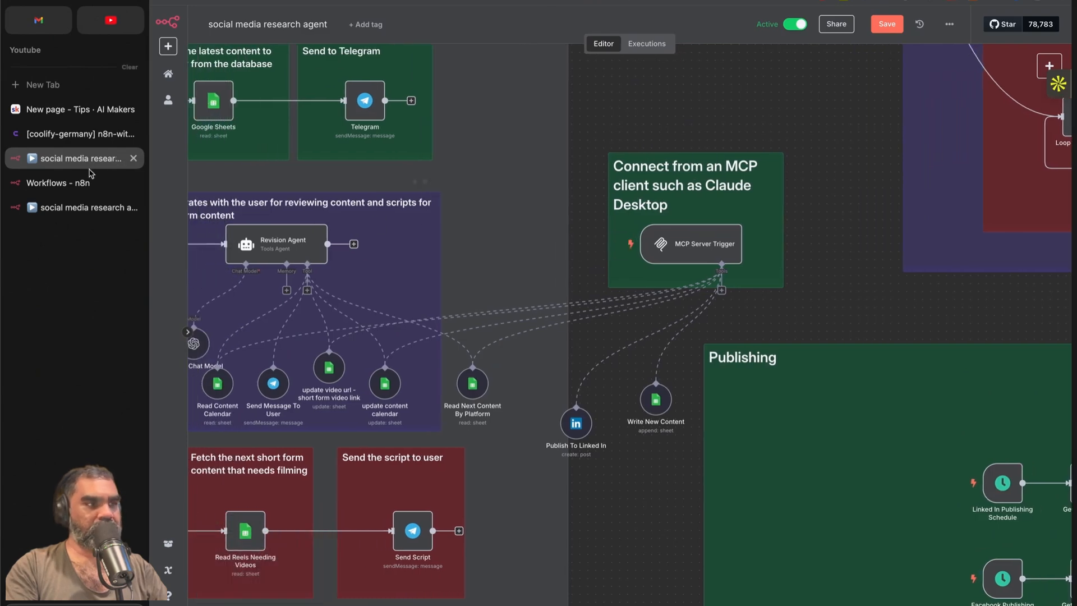
left_click(84, 136)
left_click(695, 133)
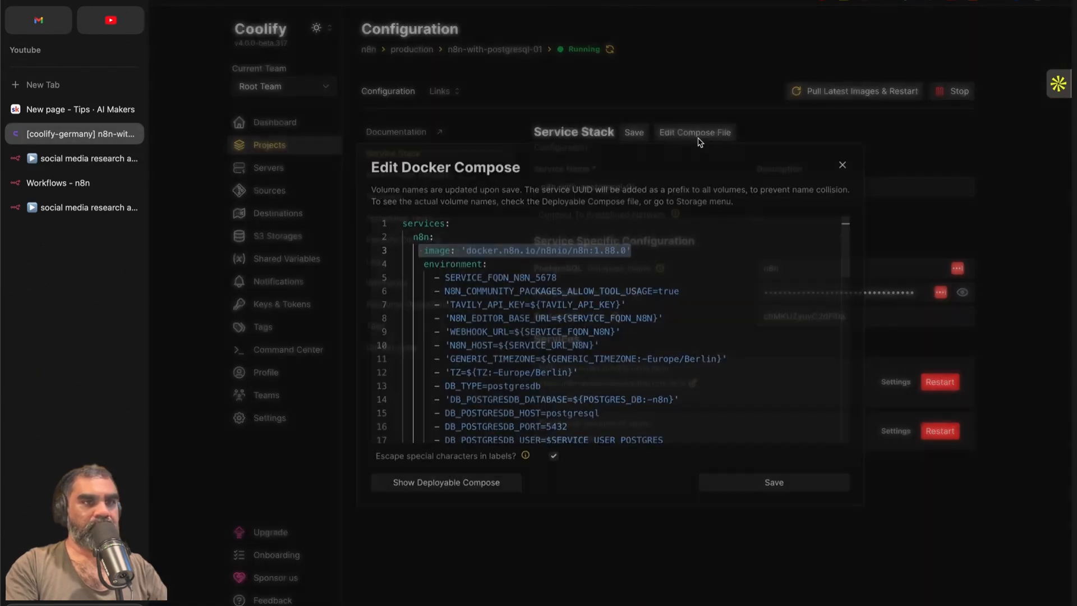
- Highlight the n8n image line and its version tag in the Docker Compose file, and close the file without changes
left_click(502, 251)
left_click(424, 250)
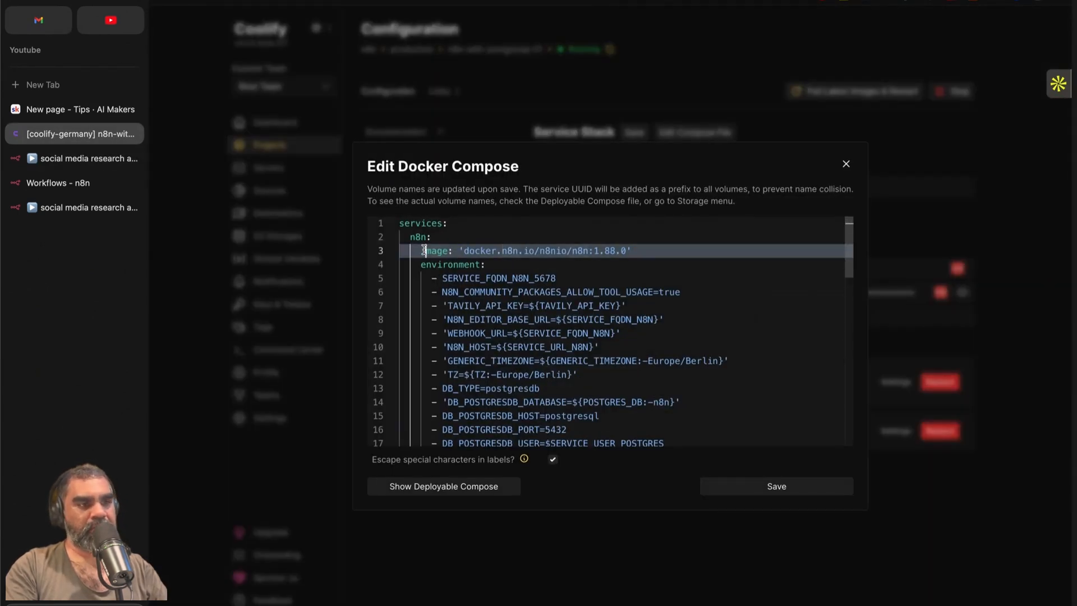
left_click_drag(673, 250, 500, 250)
key("shift+Home")
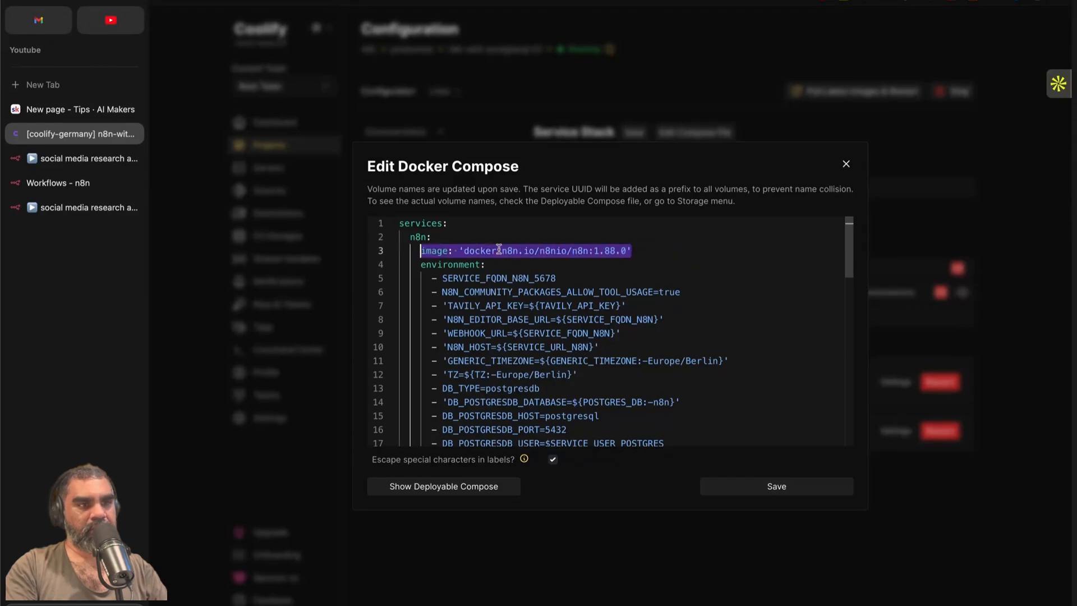
left_click_drag(593, 251, 622, 252)
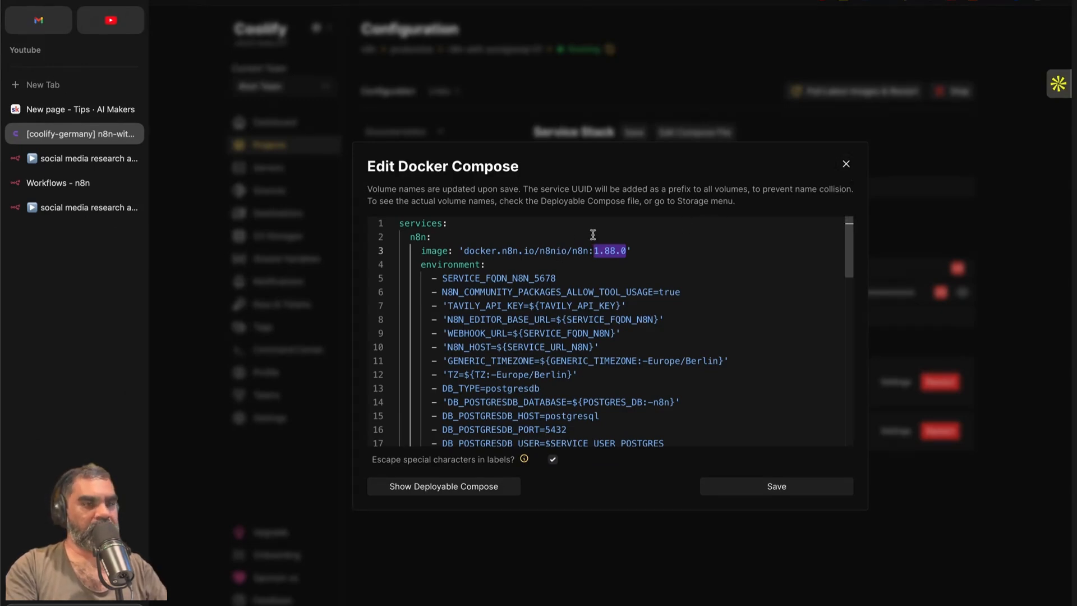
left_click(847, 165)
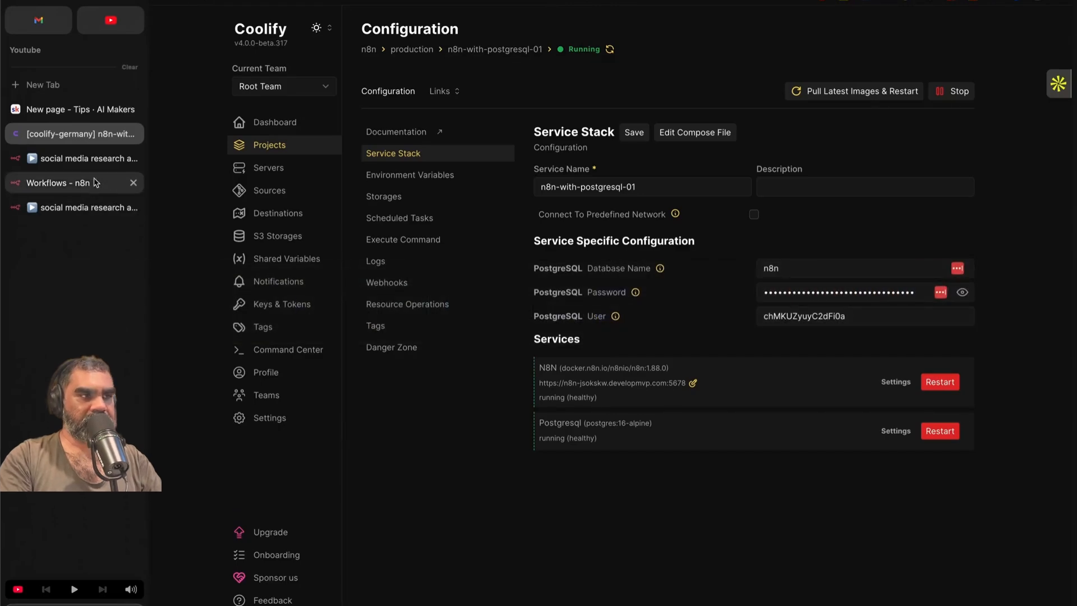
- Return to the n8n workflow, check the installed version in the About n8n information, and close it
left_click(97, 162)
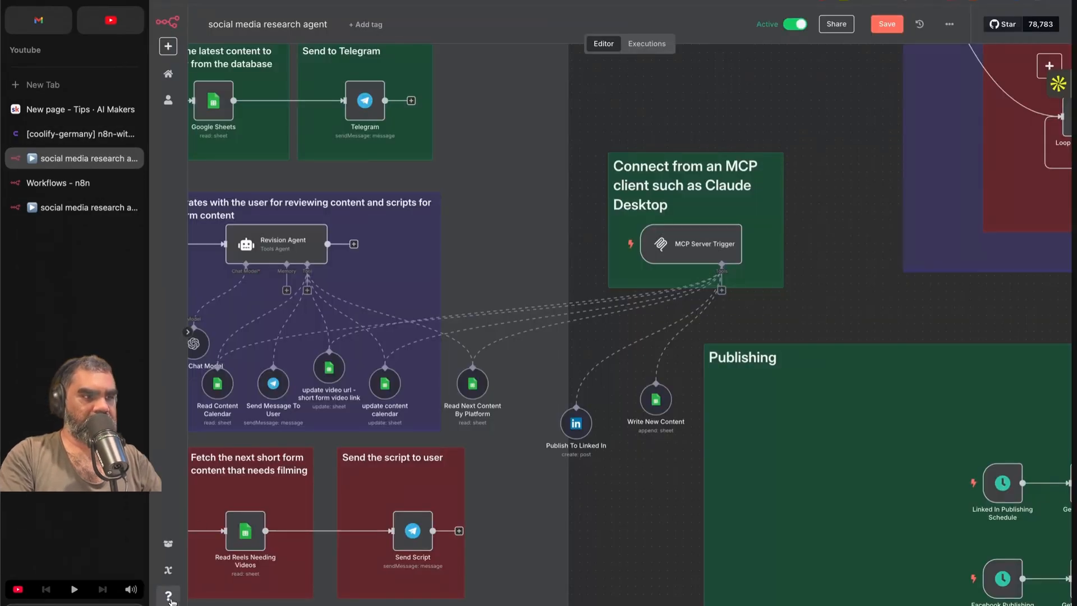
mouse_move(169, 598)
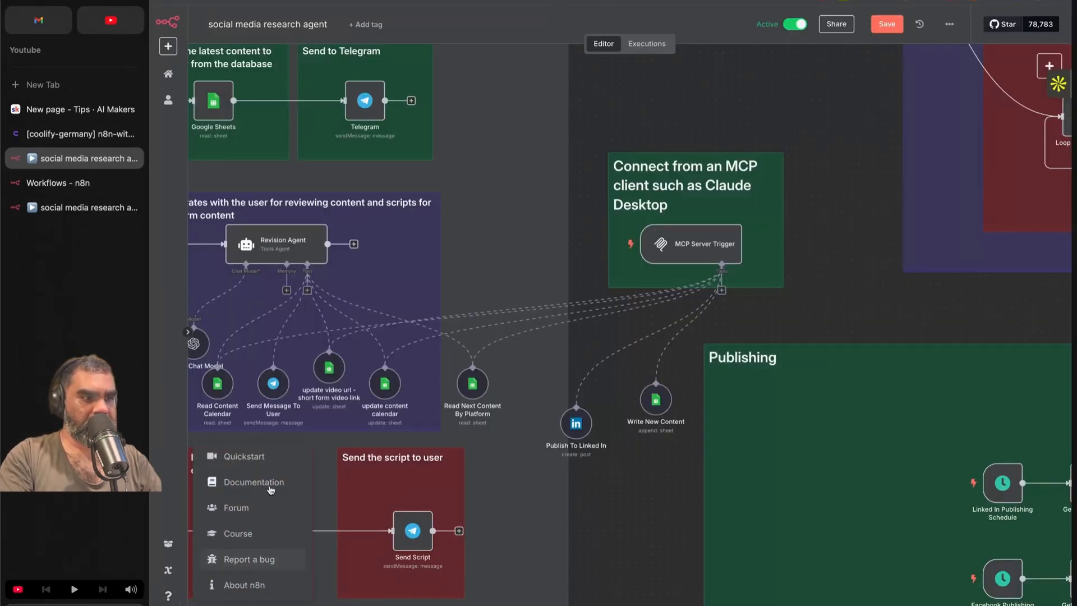
left_click(255, 586)
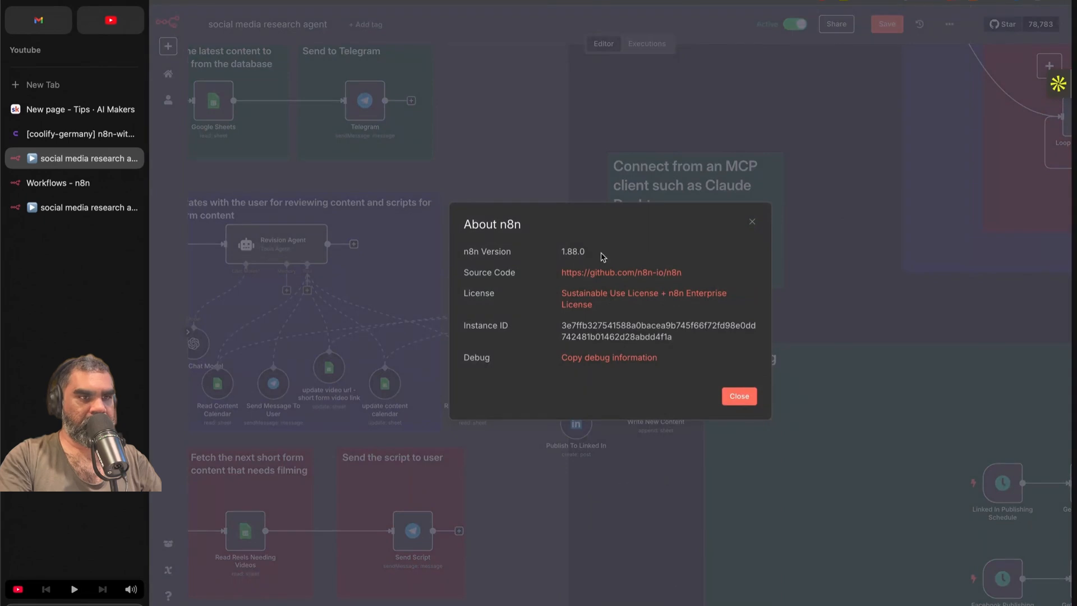
left_click(752, 221)
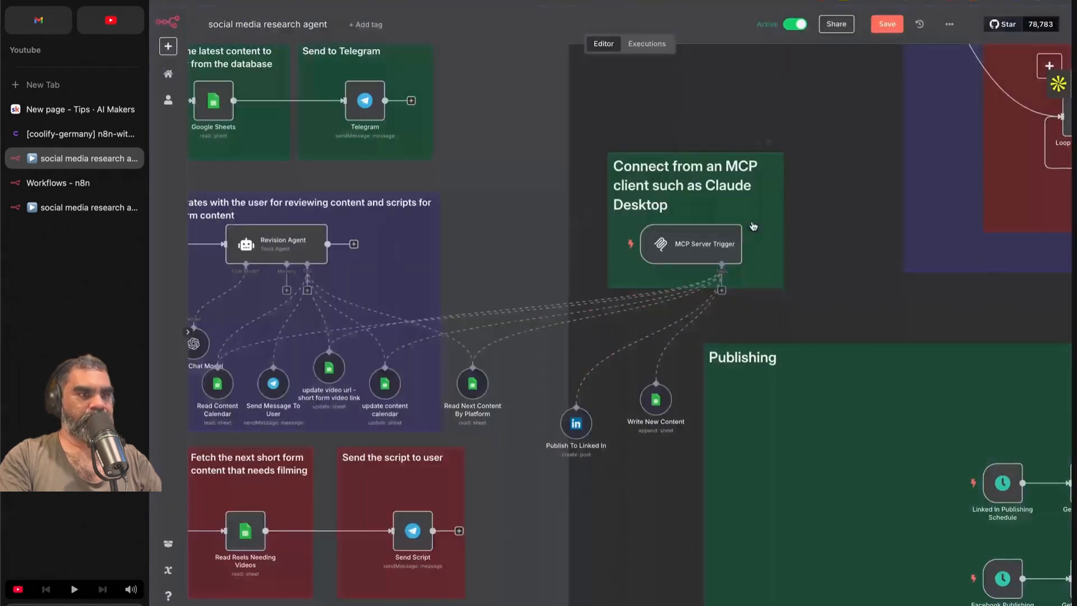
- Examine the MCP Server Trigger's tool connections, and open and close the node library without adding a node
scroll(561, 252, "right", 2)
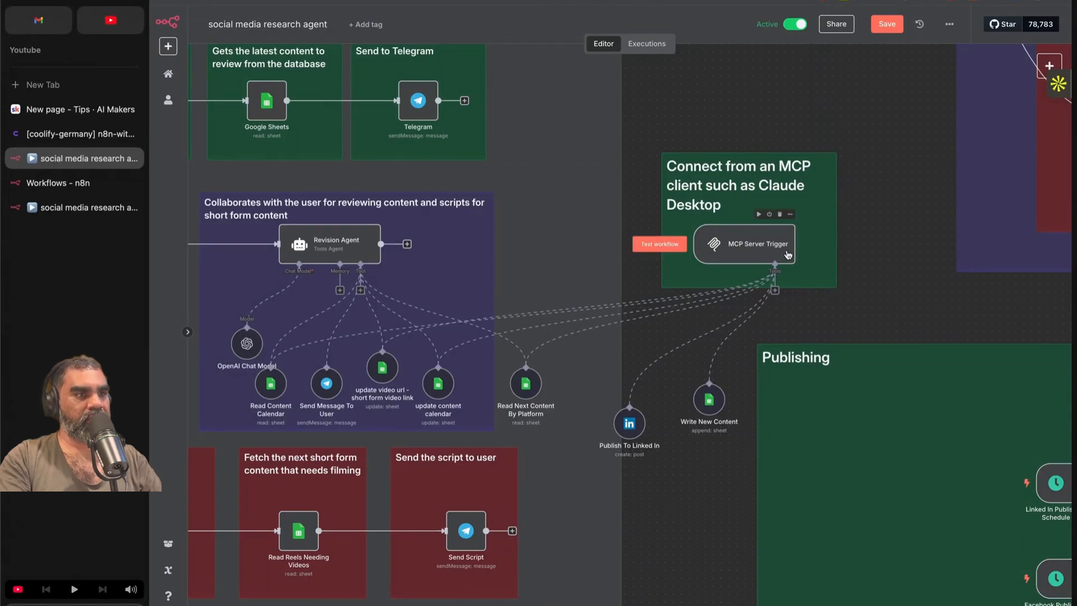
scroll(788, 254, "right", 3)
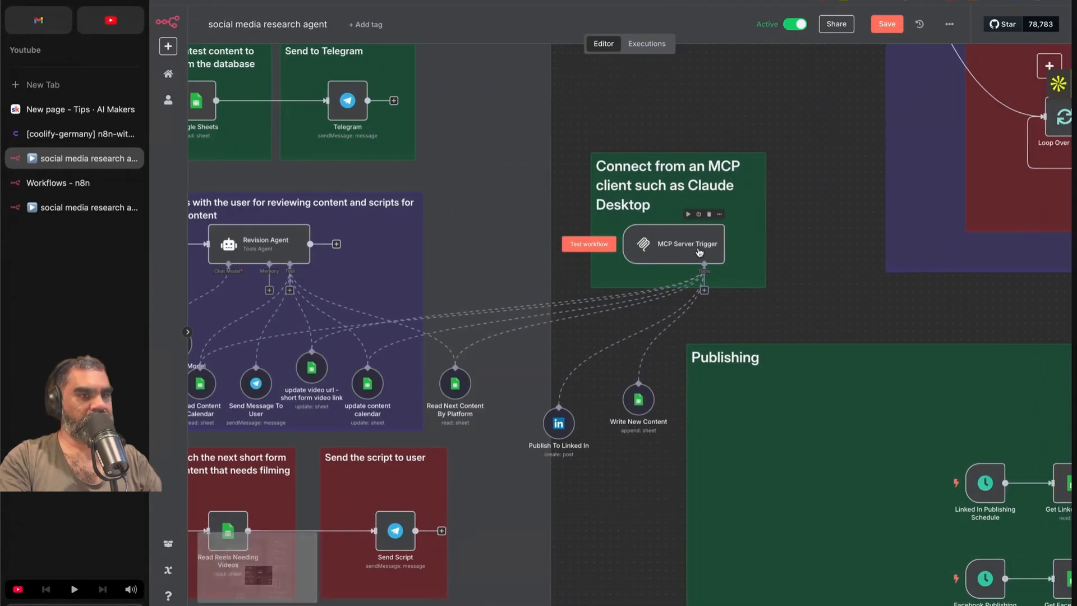
left_click(1049, 66)
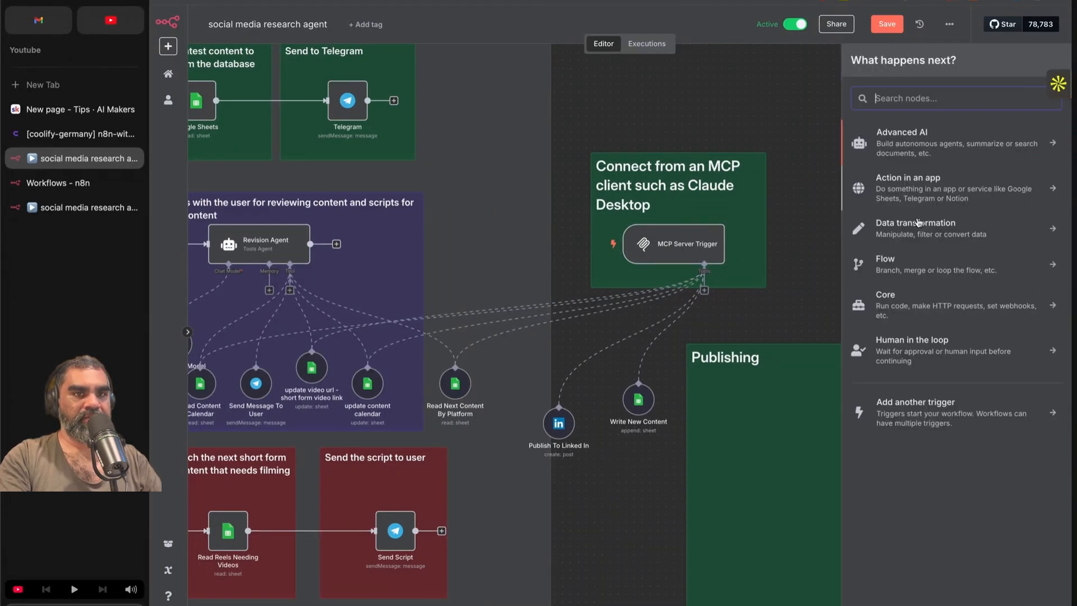
left_click(738, 117)
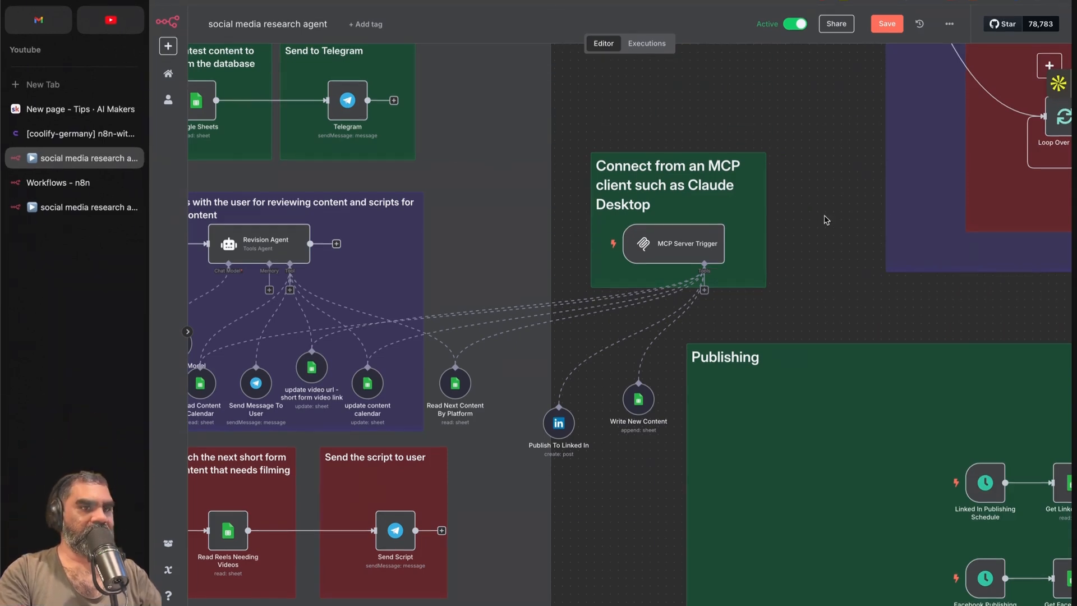
scroll(727, 246, "left", 2)
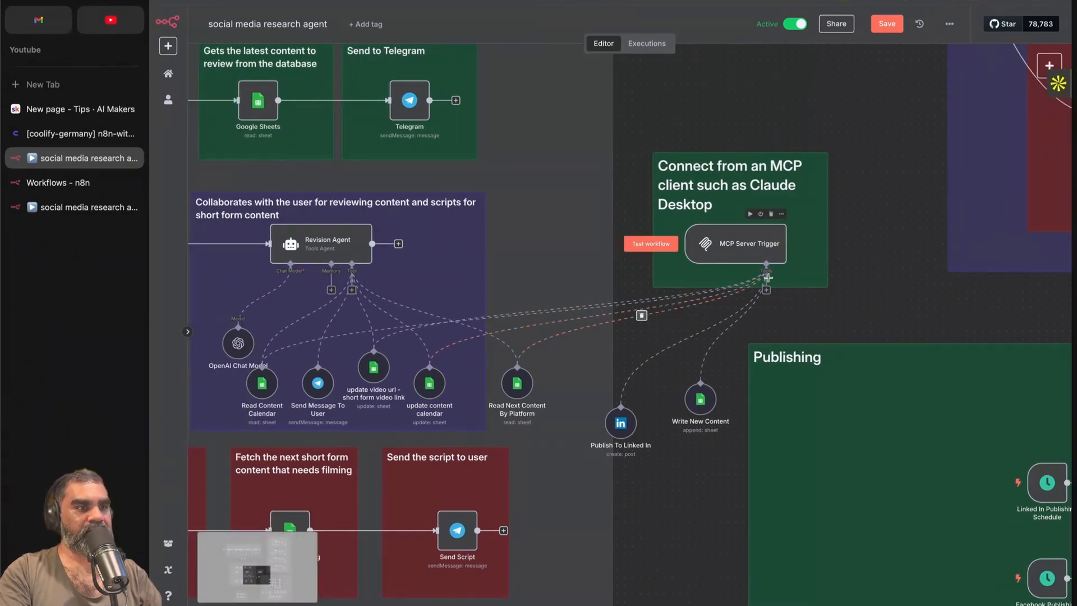
scroll(752, 264, "left", 1)
scroll(770, 281, "right", 1)
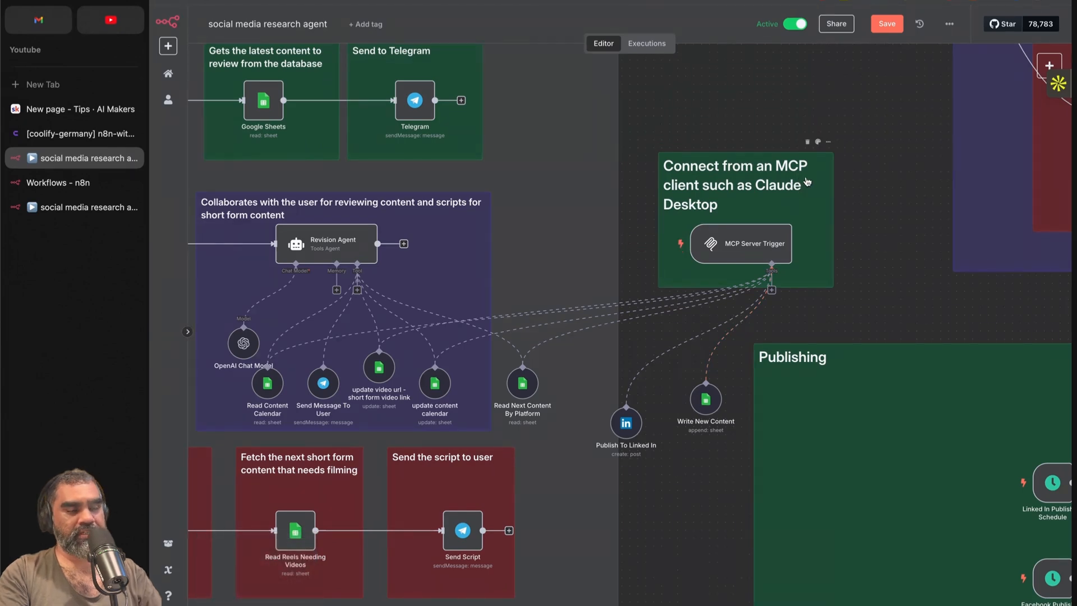
- Search the web for "download claude", open the Claude download page to view the desktop versions, and close the page
key("ctrl+t")
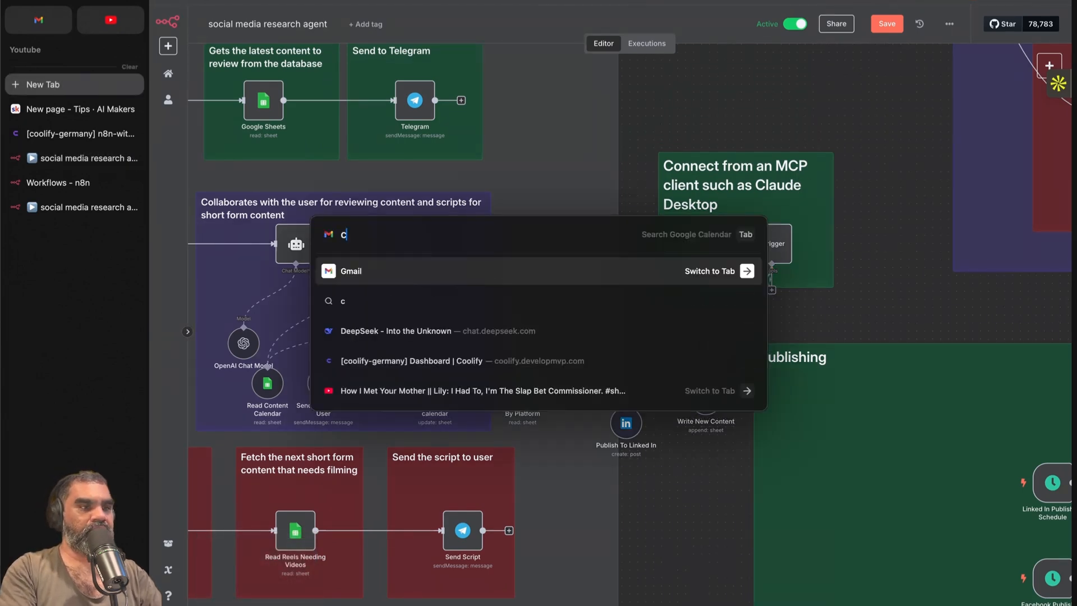
type("dow")
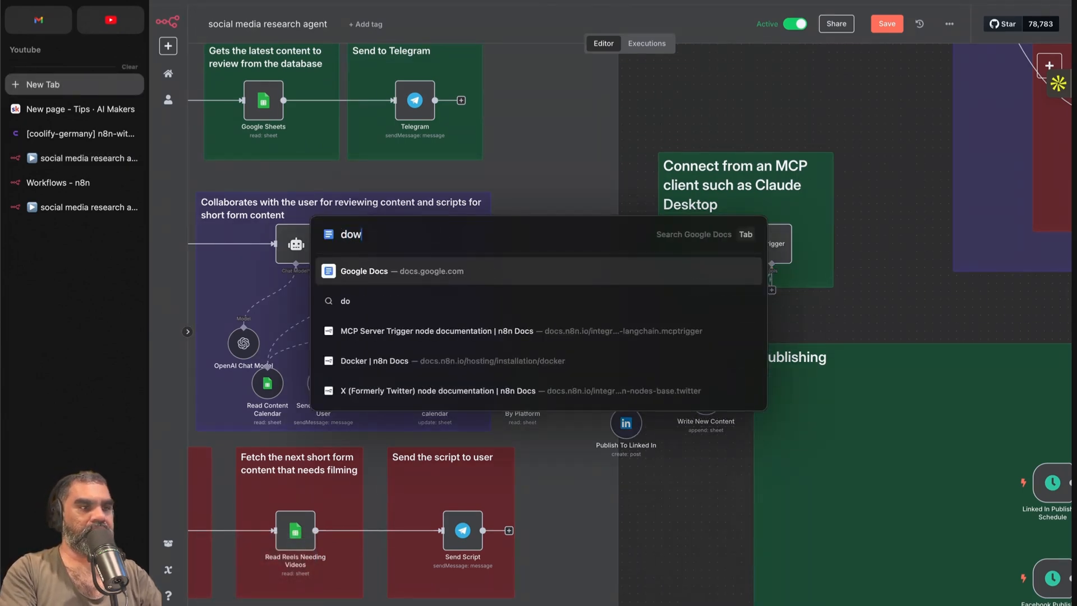
type("nload claude")
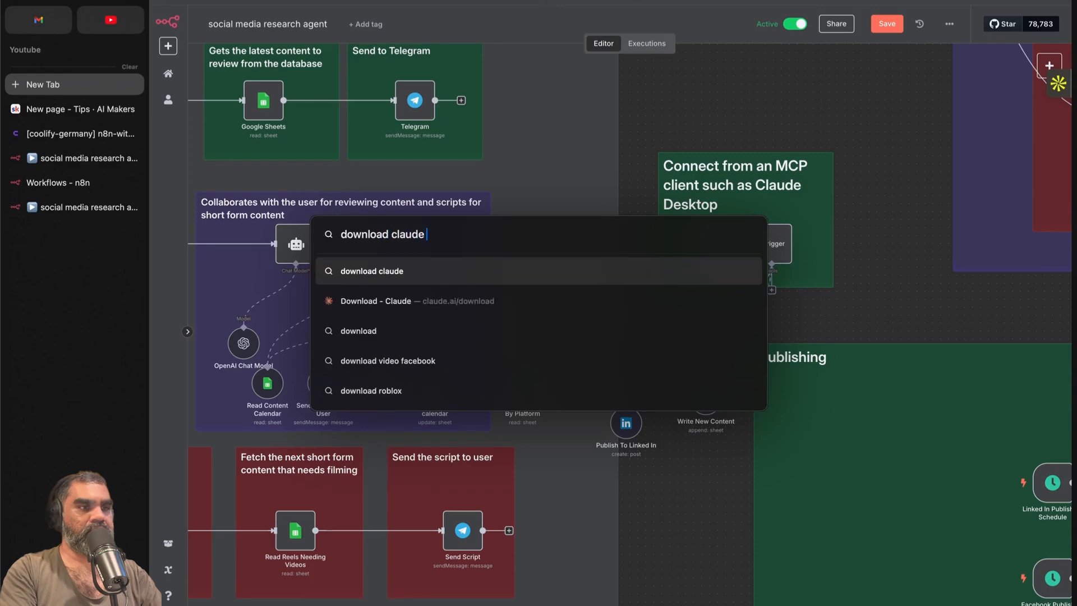
key("Down")
key("Return")
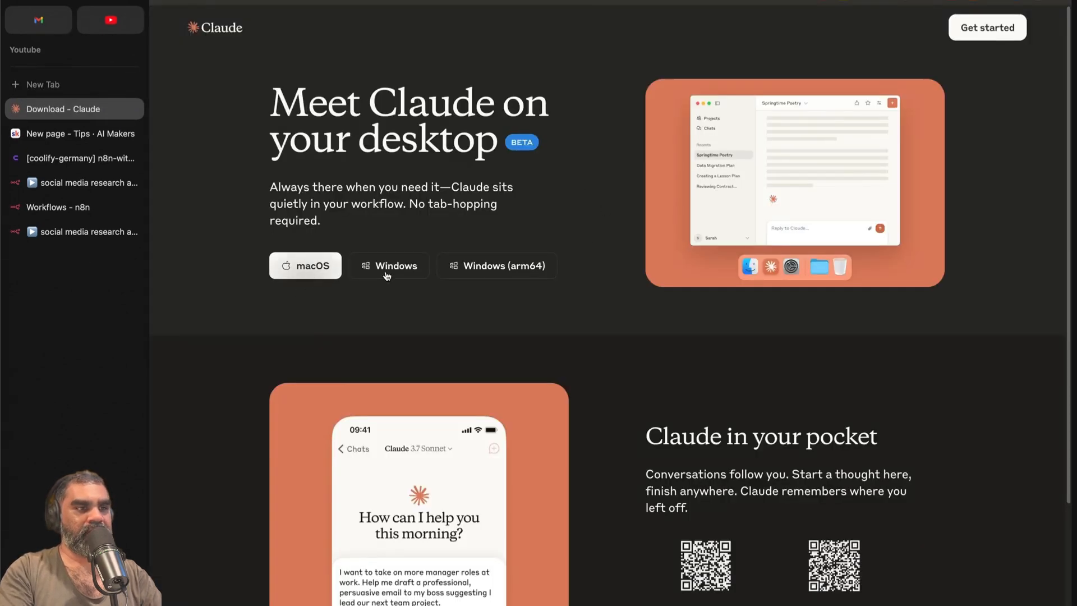
scroll(386, 275, "down", 2)
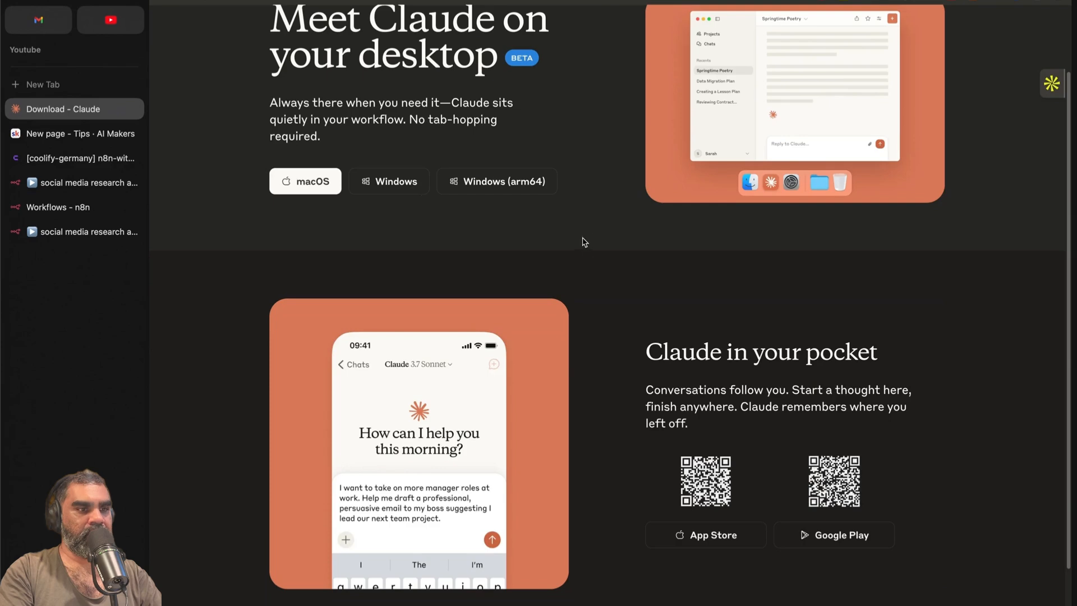
key("super+w")
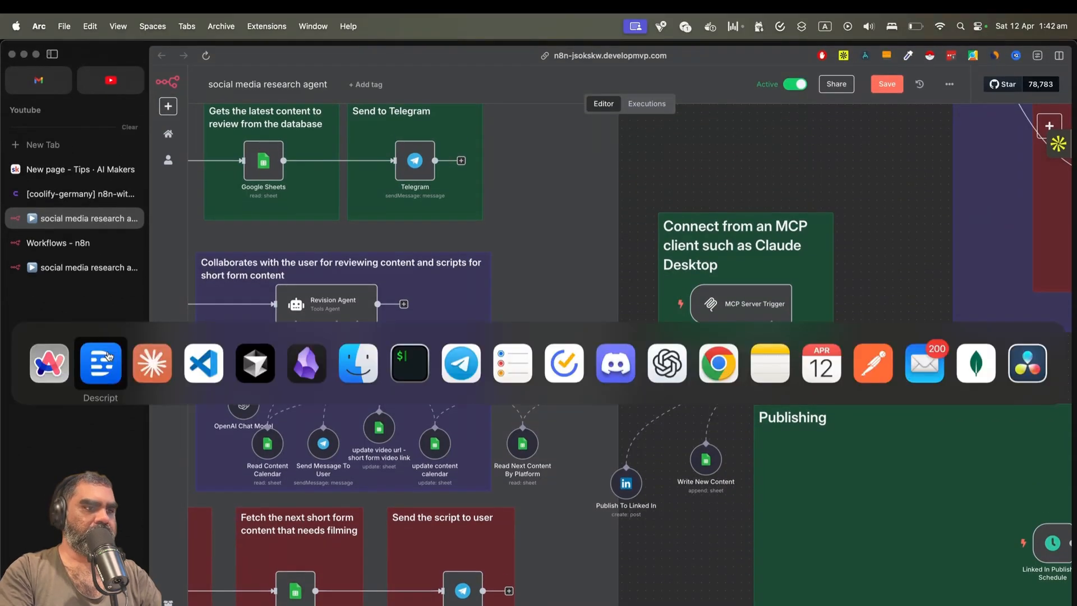
- Switch to Claude Desktop and look through its application commands for the MCP server settings
left_click(142, 360)
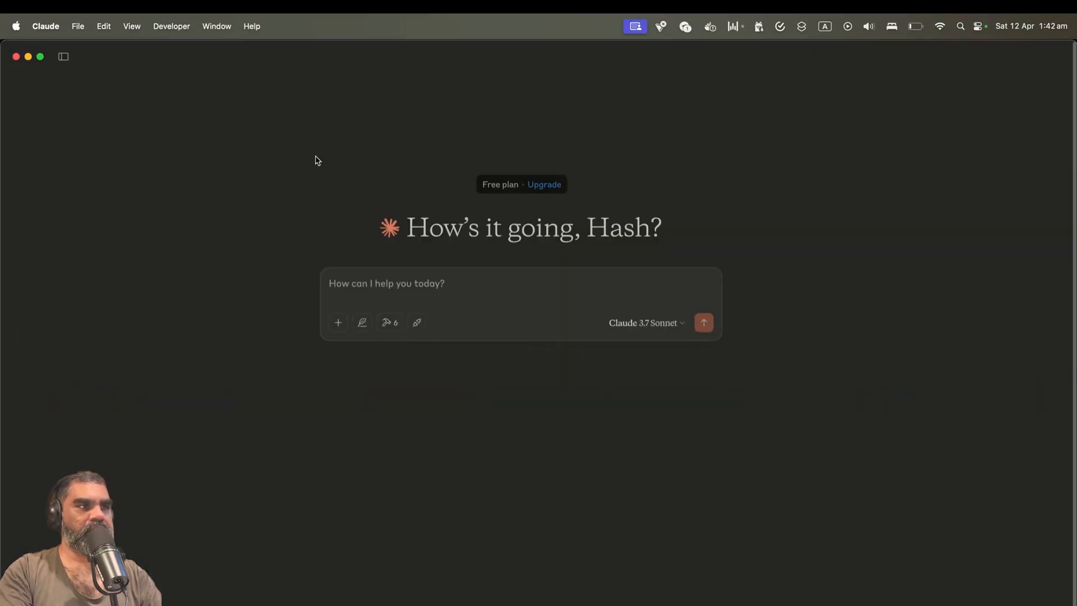
left_click(158, 24)
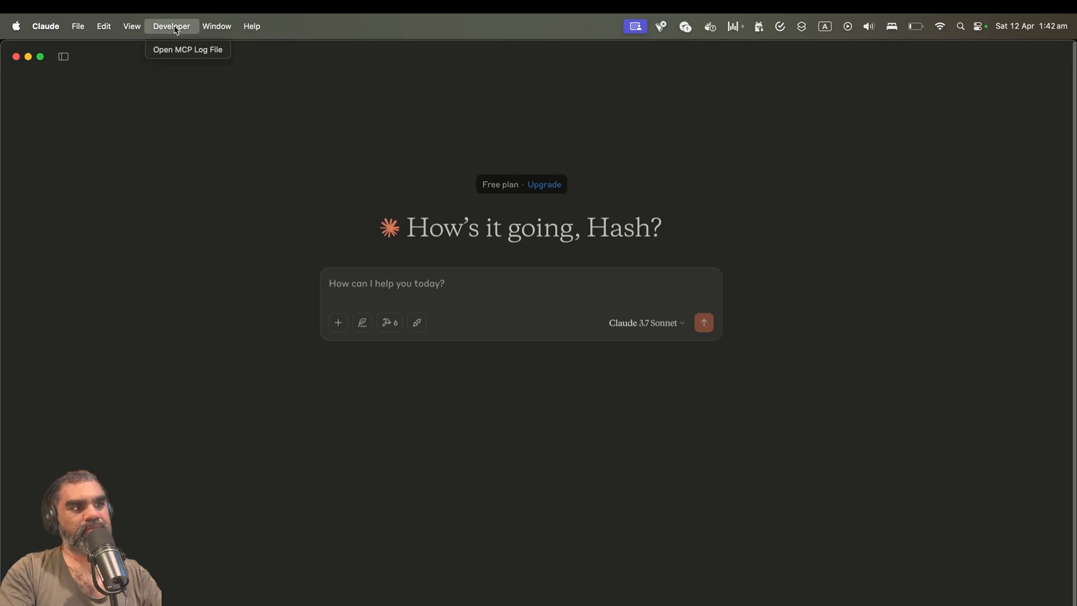
left_click(272, 149)
left_click(254, 26)
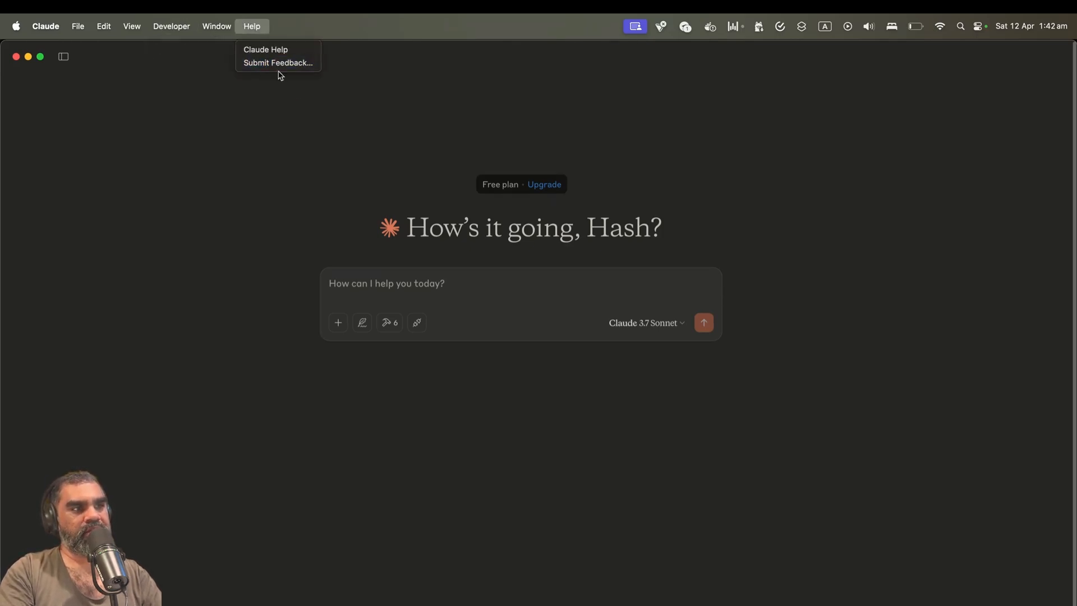
mouse_move(185, 22)
mouse_move(225, 29)
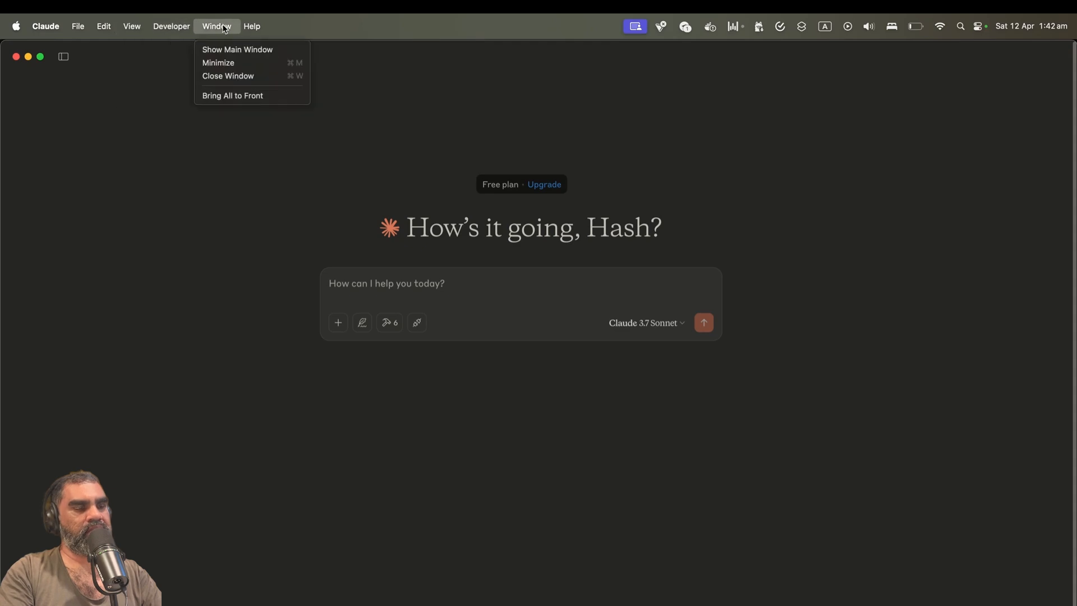
left_click(214, 208)
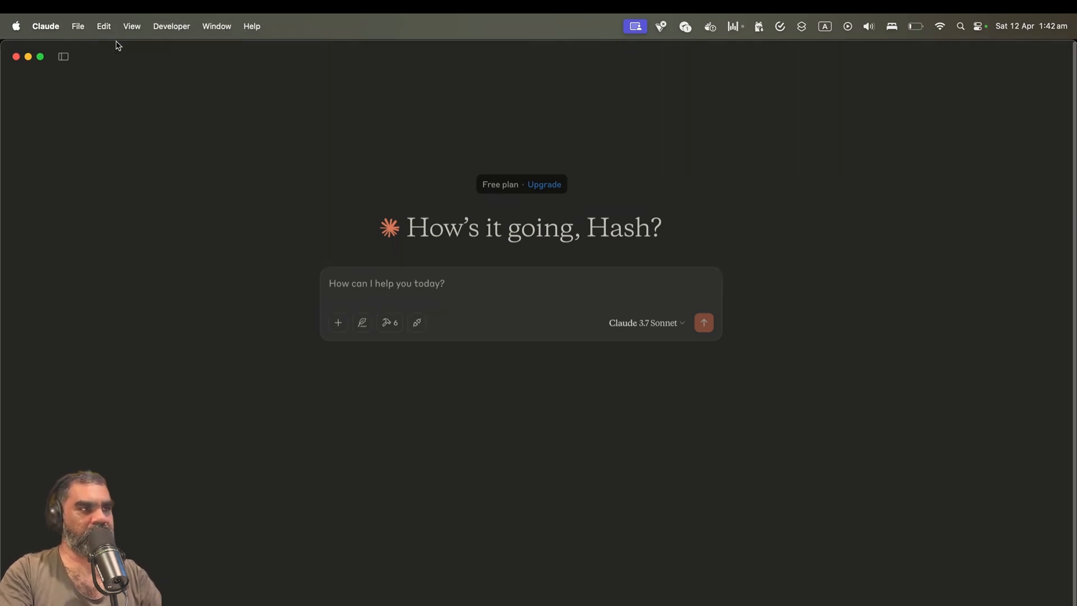
- Open Claude Desktop's developer settings for the n8n server, and open claude_desktop_config.json in Cursor from its config folder
left_click(47, 28)
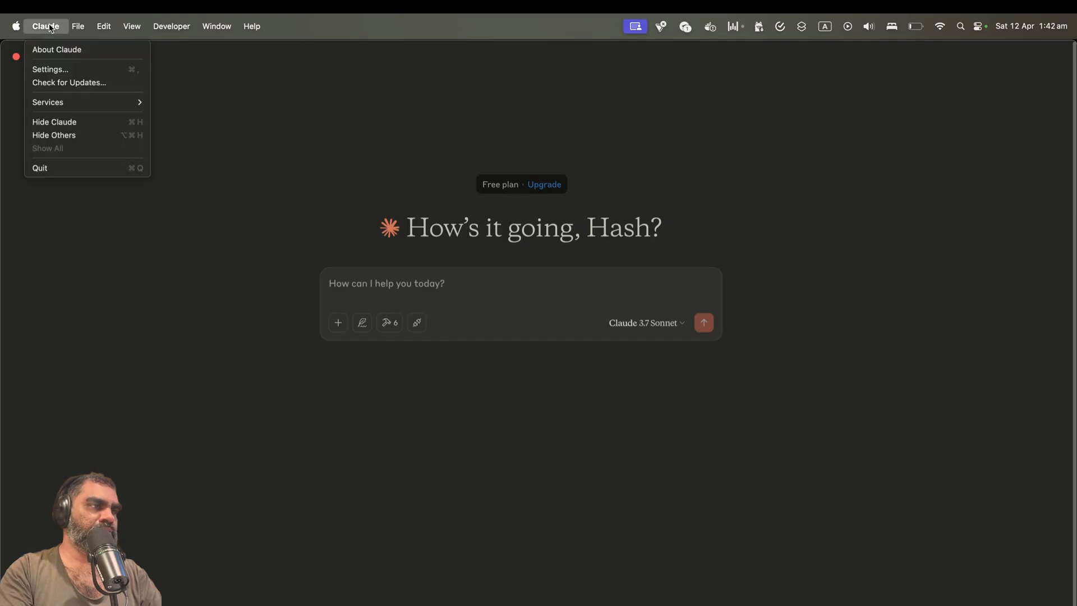
left_click(51, 69)
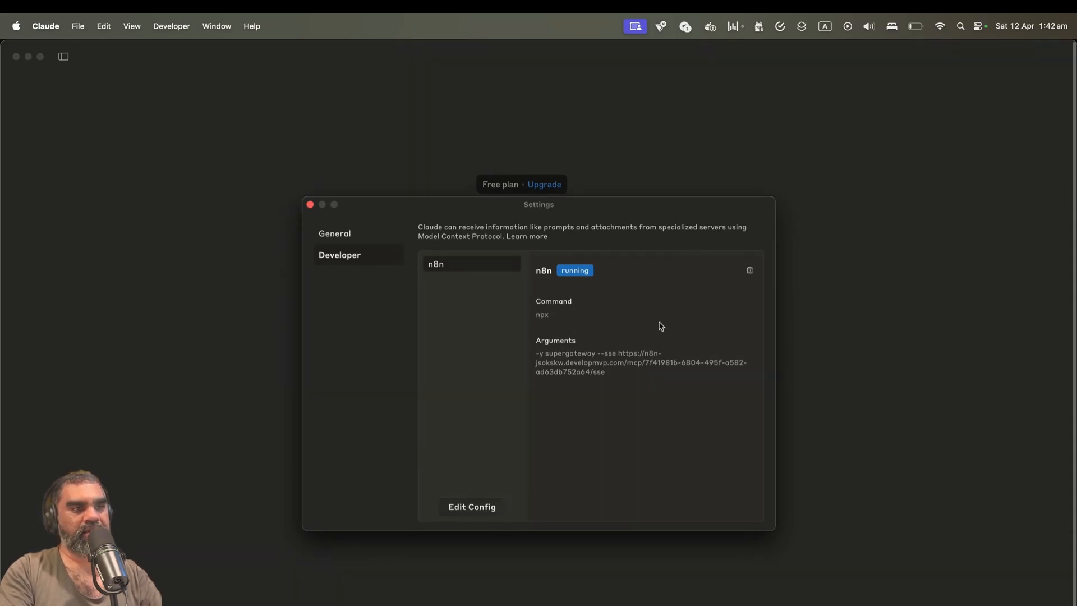
left_click(485, 508)
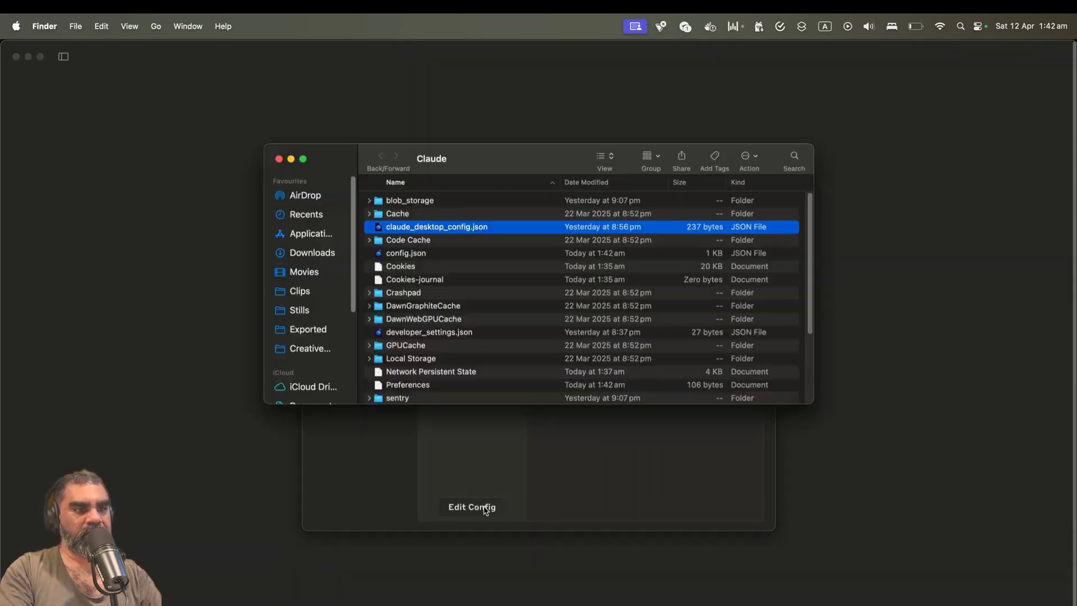
right_click(431, 230)
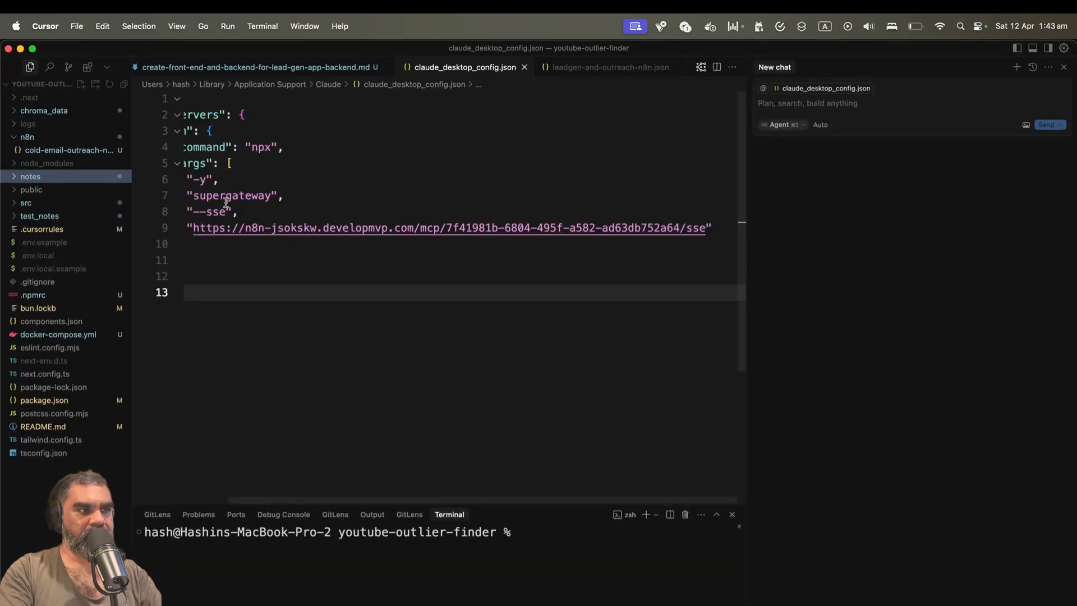
- Review the mcpServers block in claude_desktop_config.json, and switch to the Tips classroom page in Arc
scroll(359, 213, "left", 3)
left_click_drag(202, 292, 184, 102)
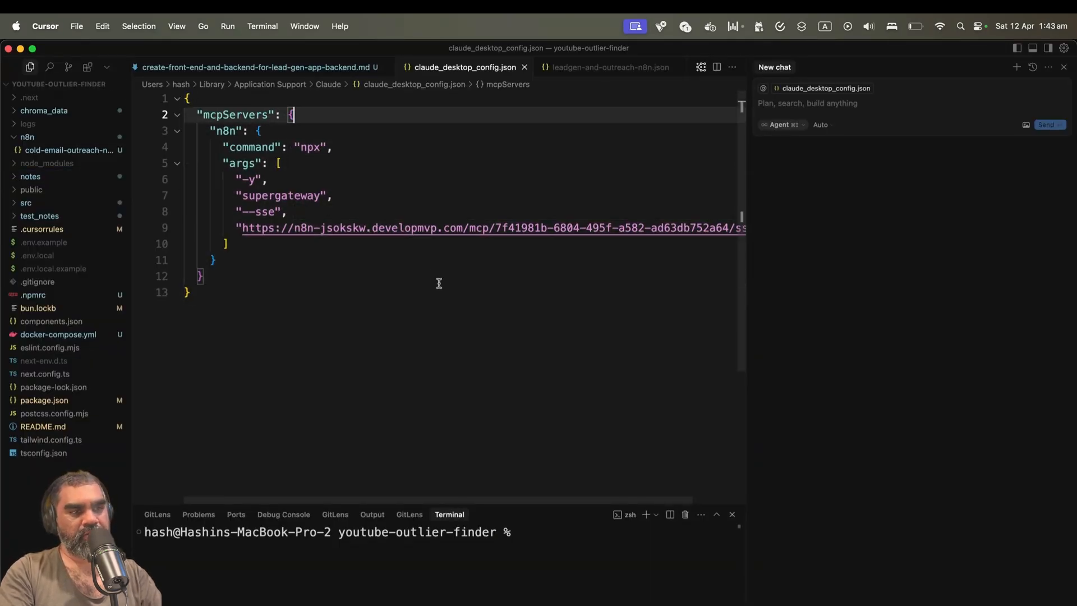
key("super+Tab")
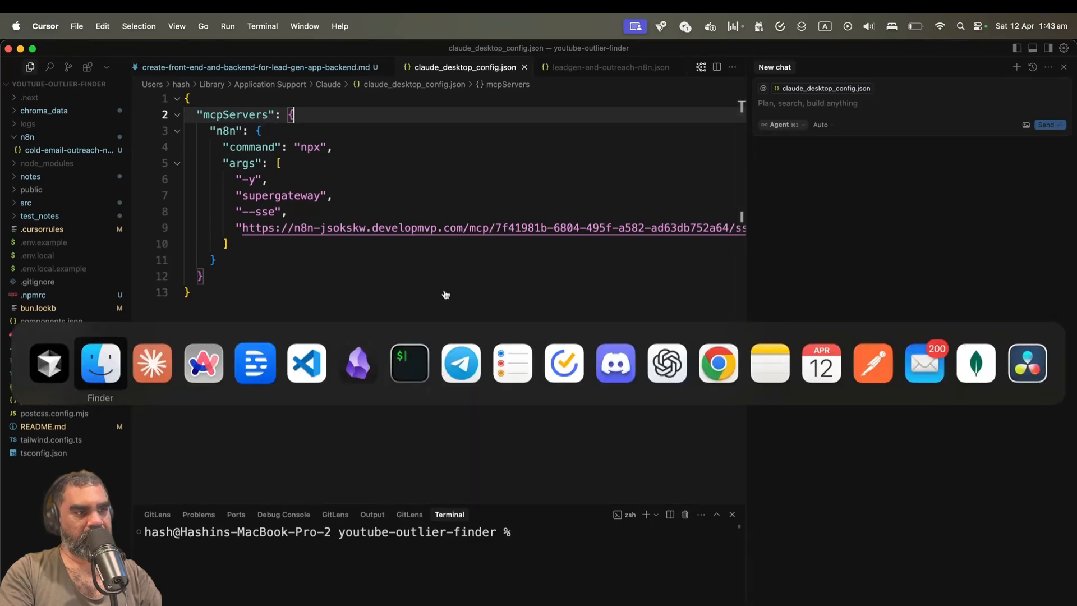
key("super+Tab")
key("super+Tab")
key("super+Tab")
key("super+shift+Tab")
left_click(50, 174)
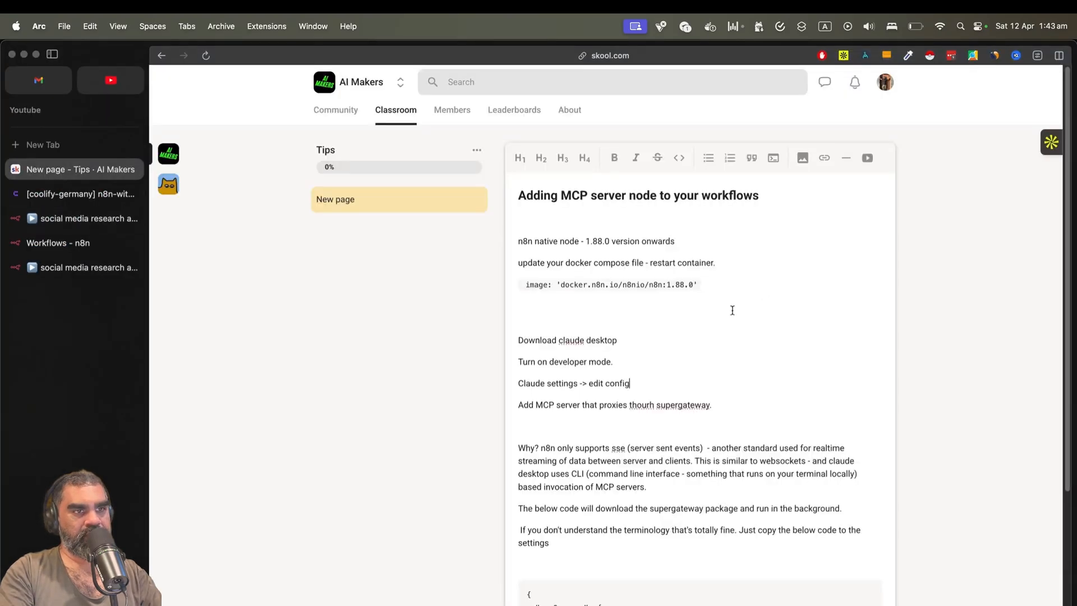
- Examine the "Adding MCP server node to your workflows" notes, from the title down to the sample mcpServers code block
scroll(732, 310, "down", 8)
scroll(717, 295, "up", 8)
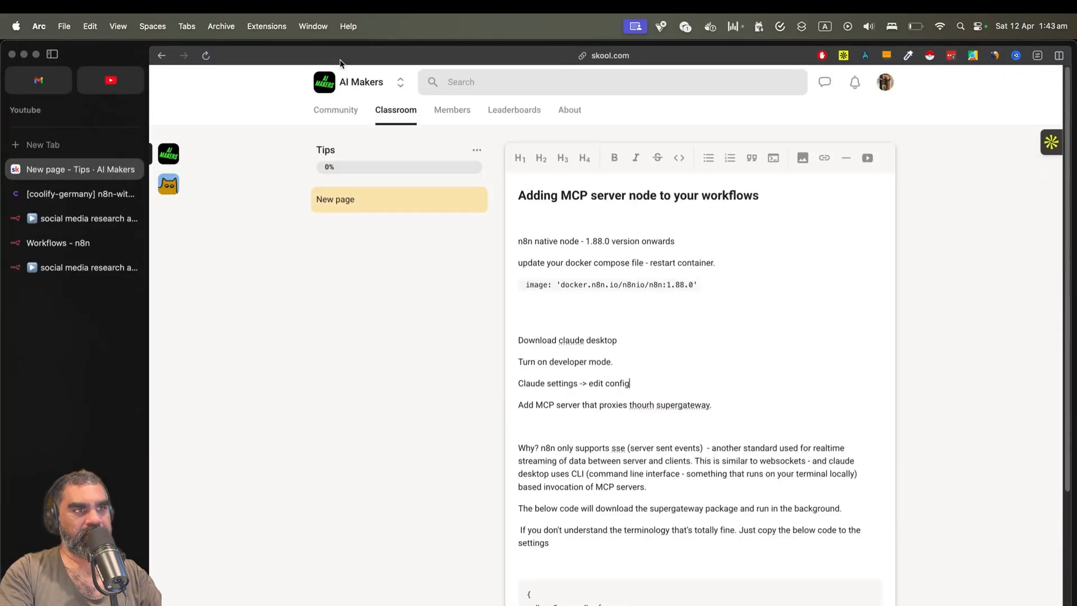
left_click_drag(316, 153, 352, 155)
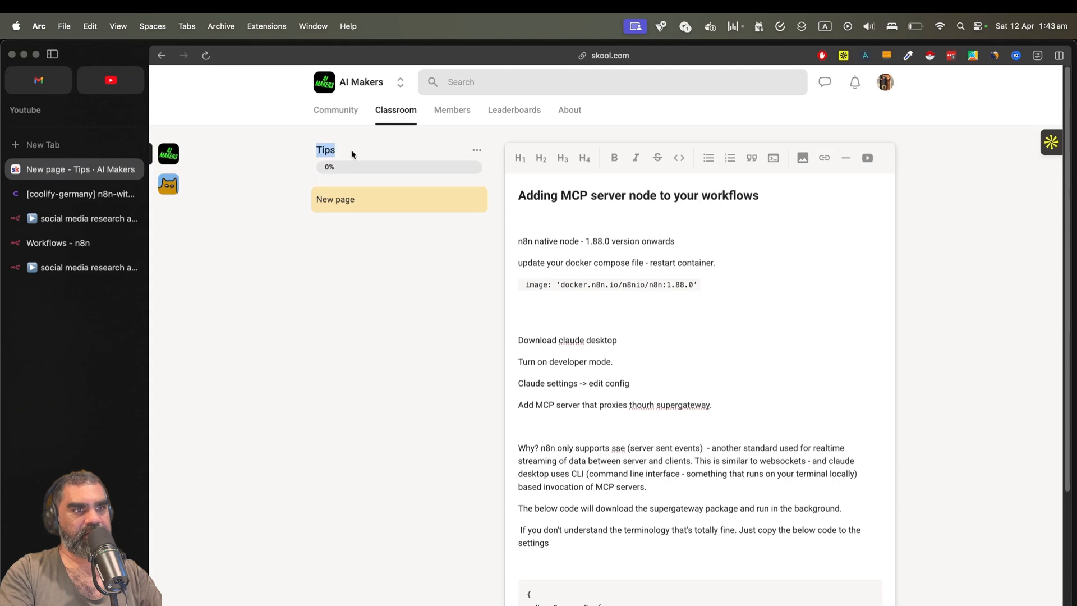
triple_click(701, 191)
scroll(665, 231, "down", 6)
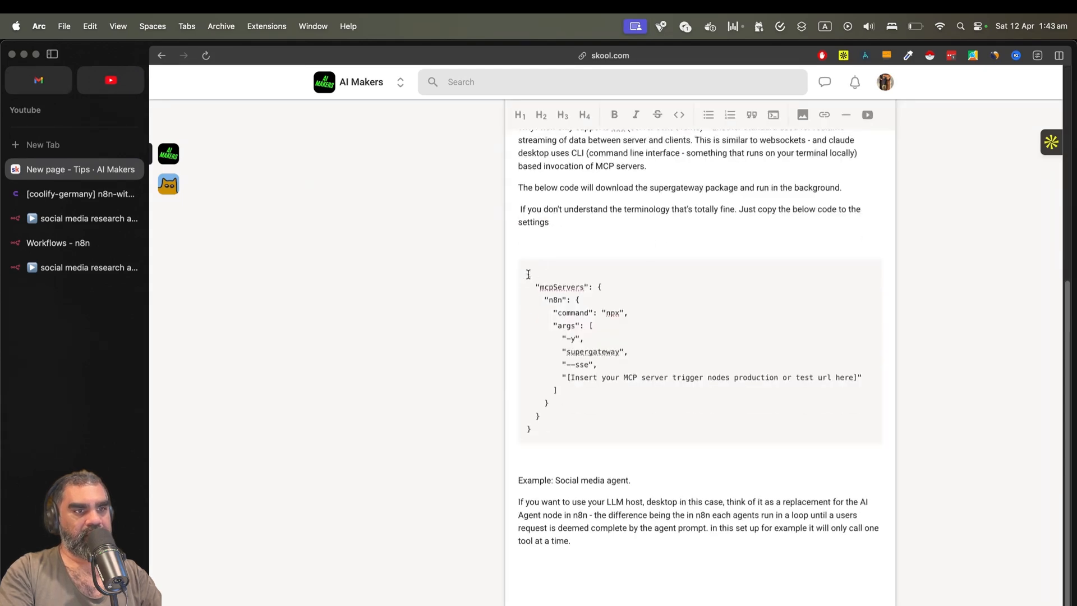
left_click_drag(530, 274, 559, 432)
left_click(560, 432)
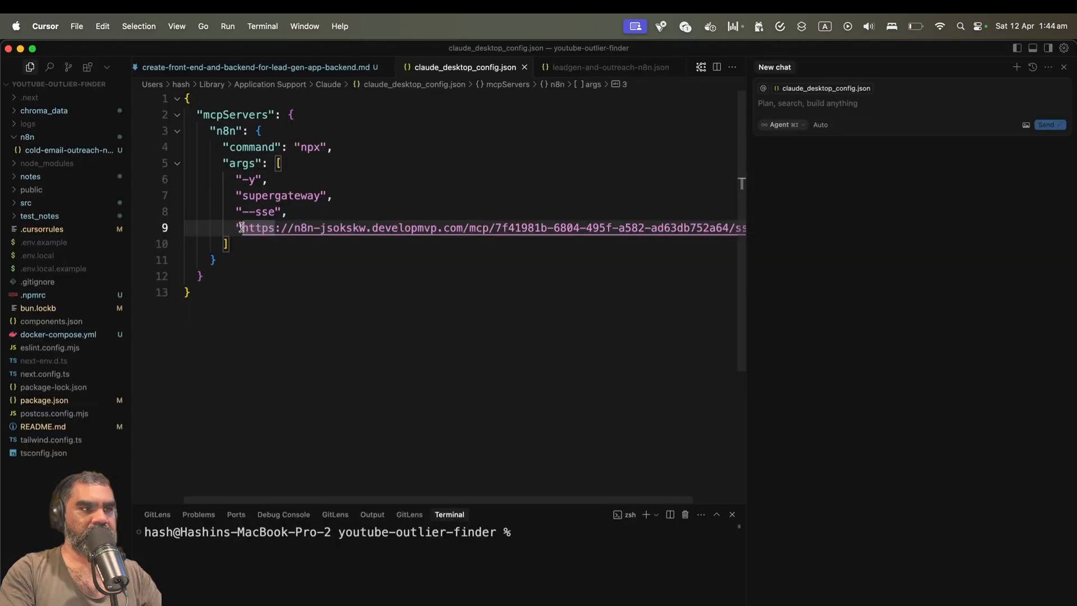
- Highlight the full n8n server URL in the args of claude_desktop_config.json in Cursor to examine it
left_click_drag(193, 227, 700, 229)
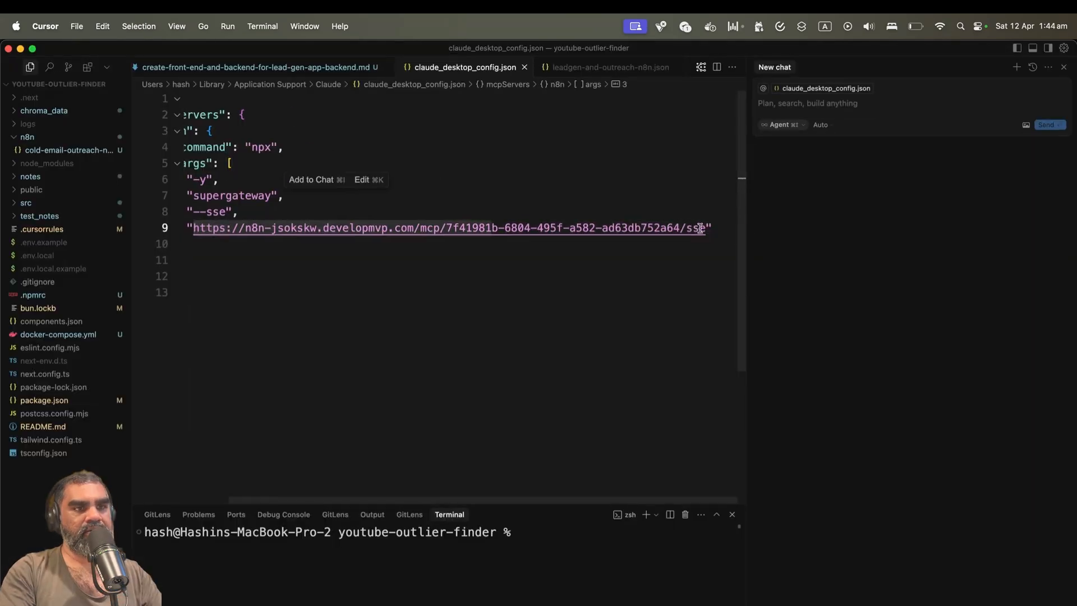
left_click(708, 229, "shift")
scroll(415, 258, "left", 2)
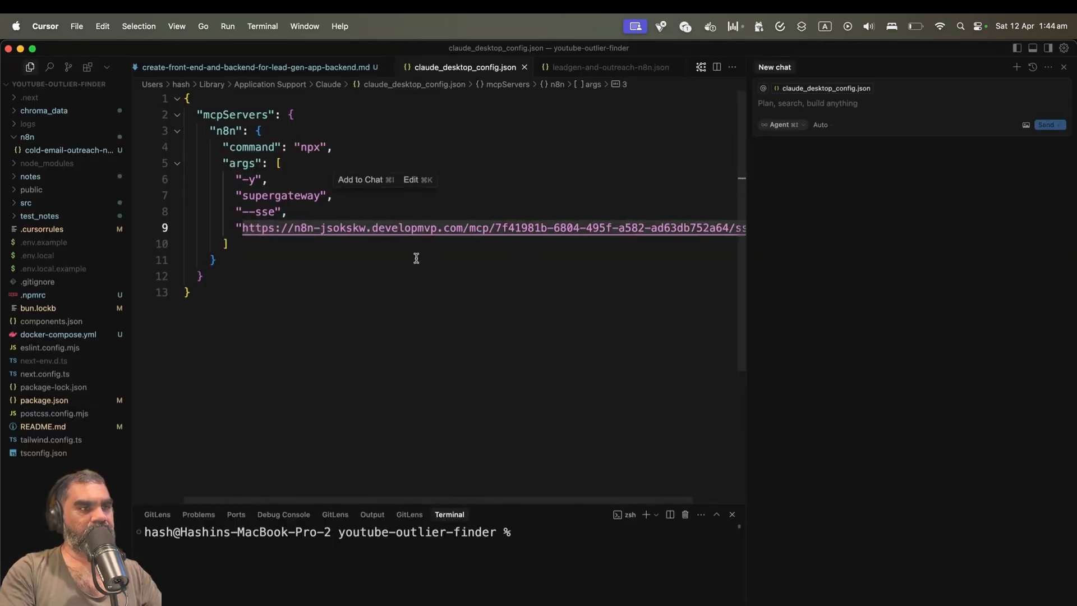
- Switch to the n8n workflow in Arc, copy the MCP Server Trigger's production URL, and return to the canvas
key("super+Tab")
key("Escape")
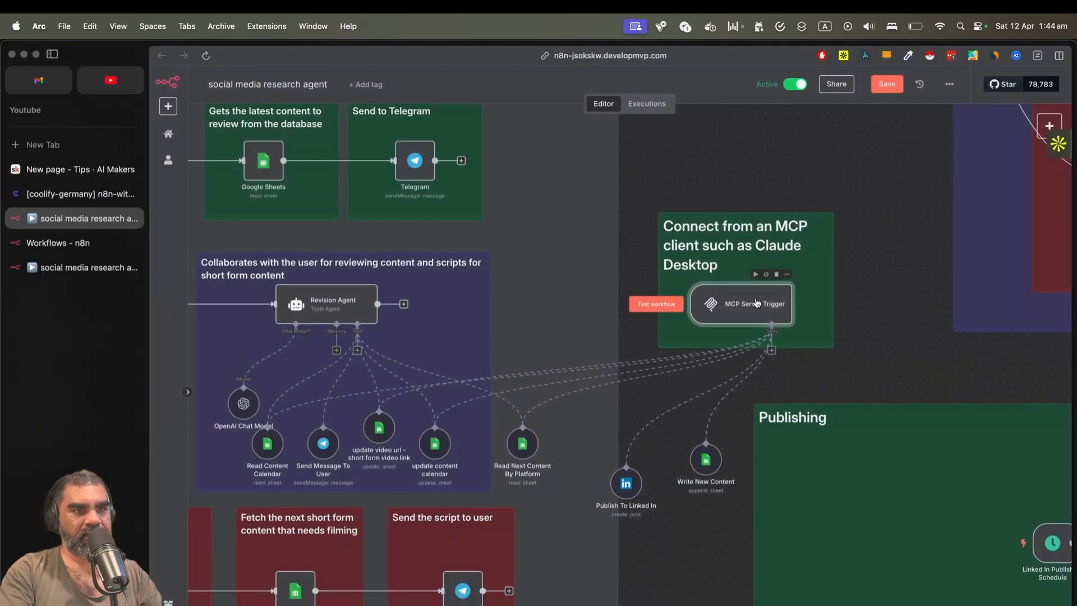
scroll(778, 315, "right", 4)
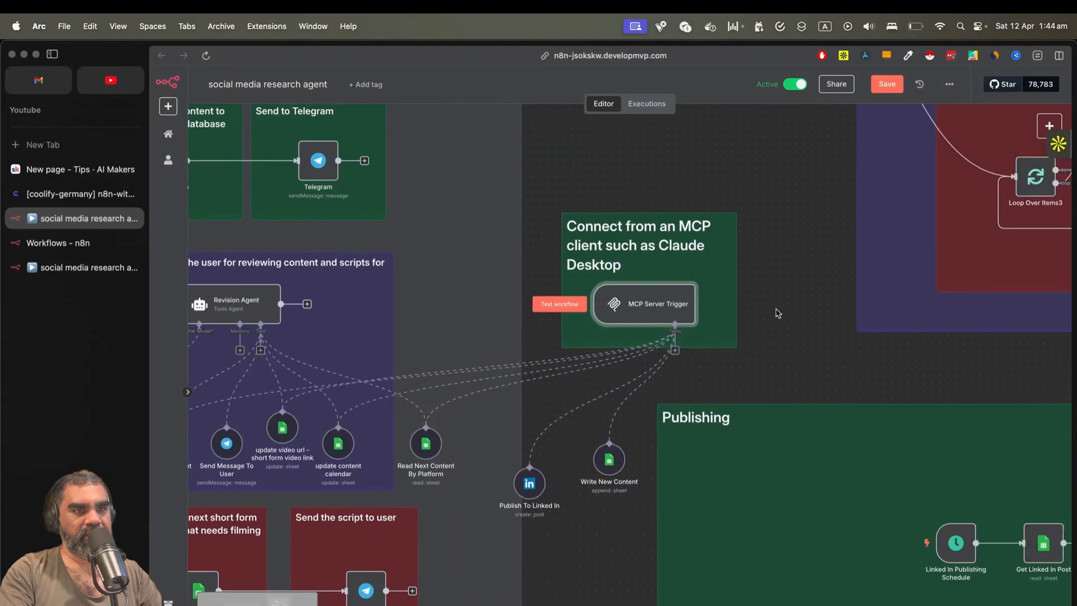
double_click(639, 309)
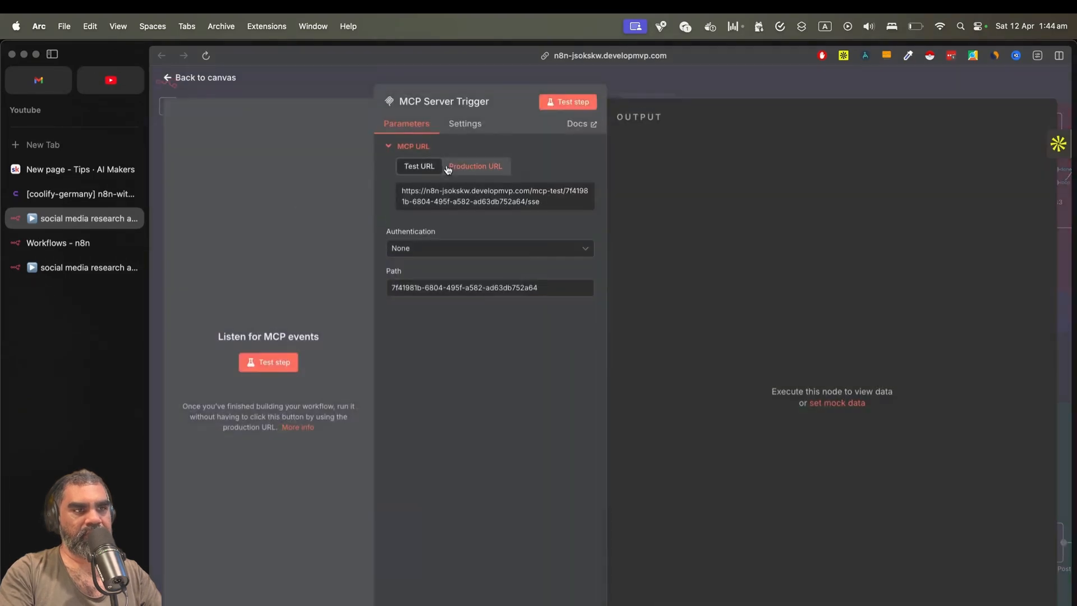
left_click(477, 169)
left_click_drag(530, 204, 418, 186)
key("super+c")
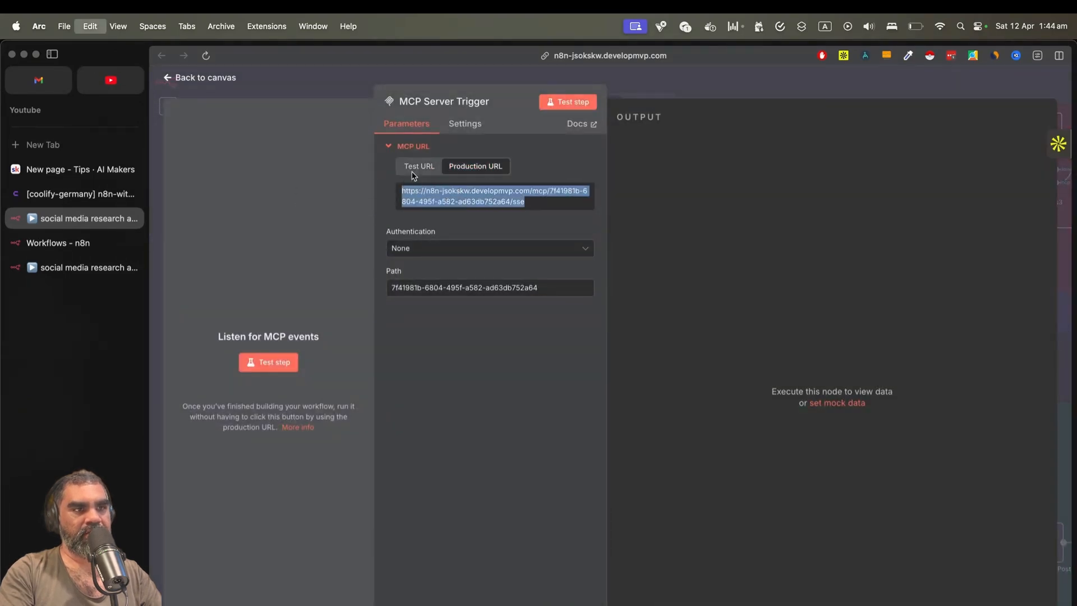
left_click(684, 81)
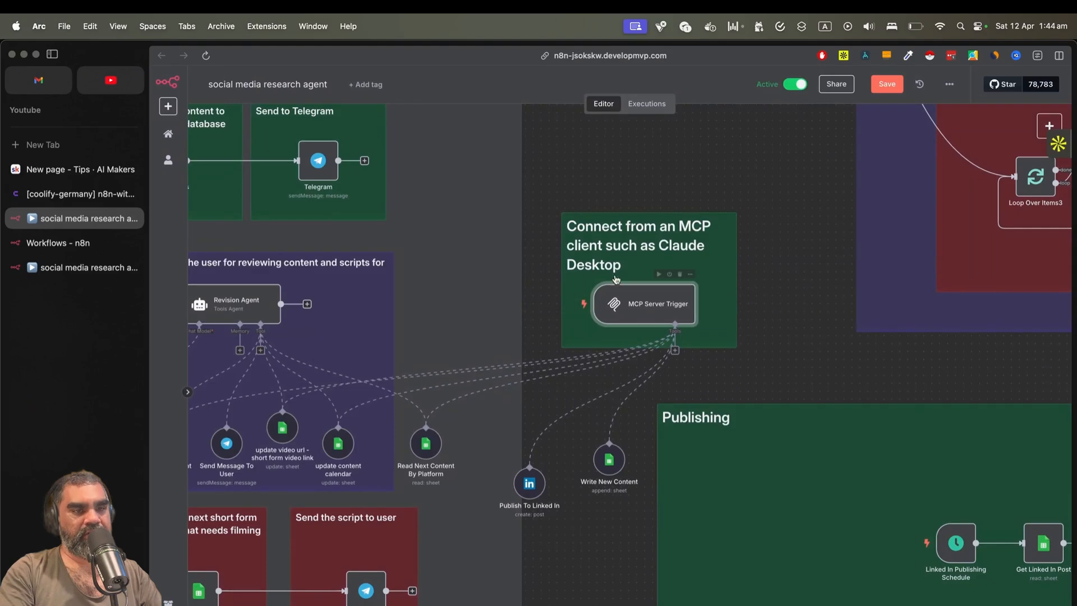
- Reopen the MCP Server Trigger at its test URL and run a test step to listen for MCP events
double_click(673, 303)
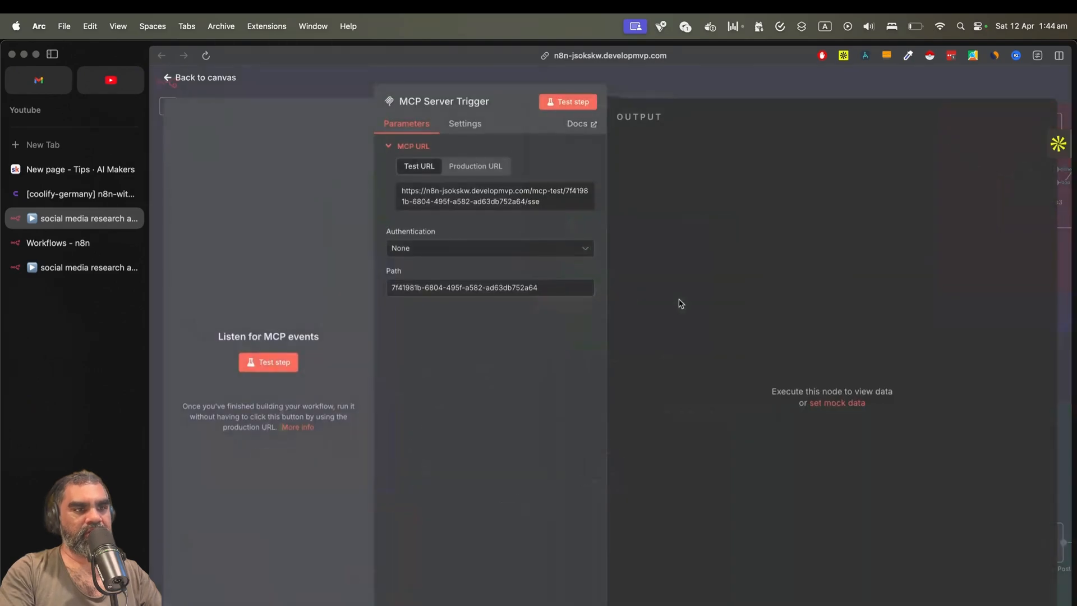
left_click(452, 202)
left_click(272, 366)
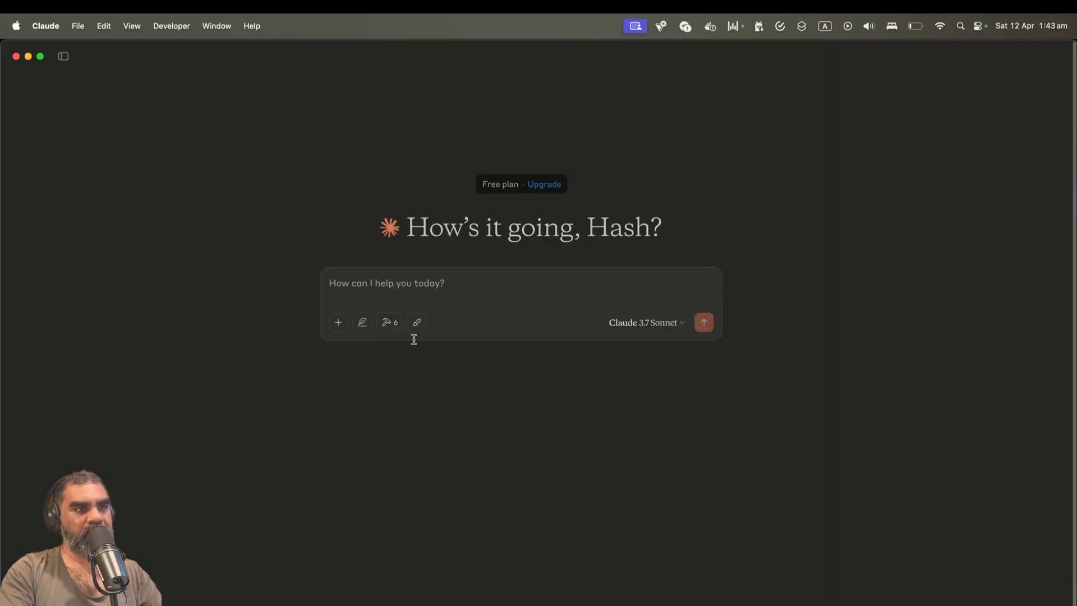
- Reload the Claude Desktop window, and switch back to claude_desktop_config.json in Cursor
key("super+r")
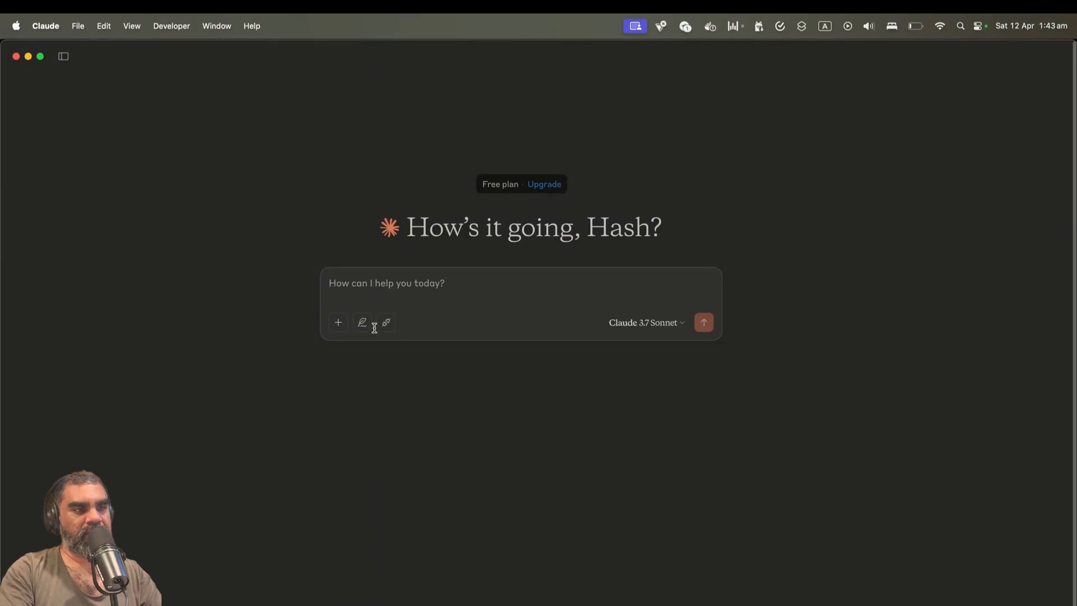
key("super+Tab")
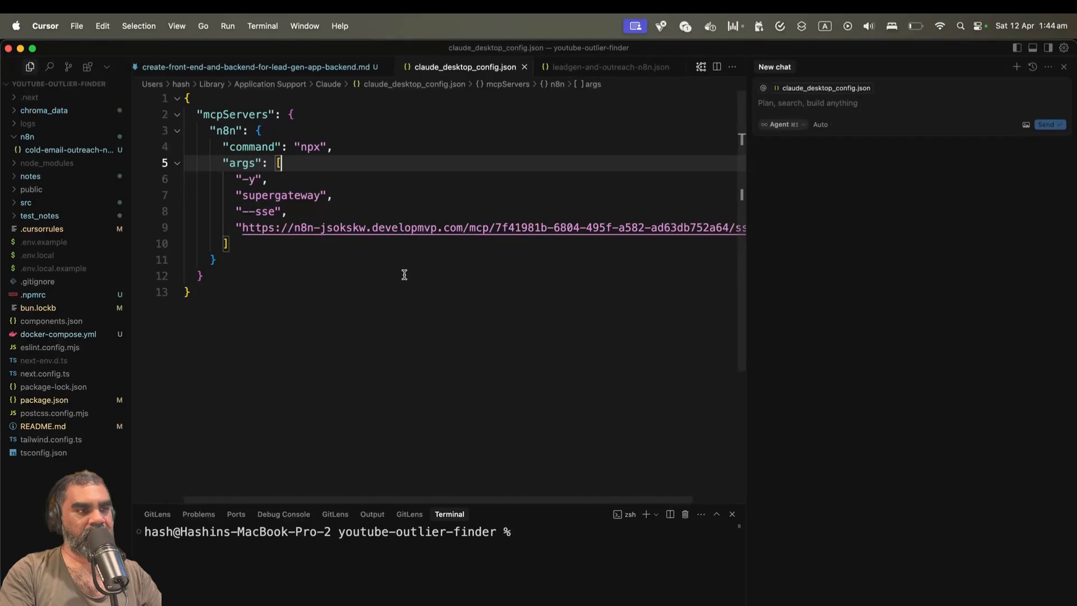
- Examine the n8n server entry's npx command and its -y, supergateway and --sse arguments
left_click_drag(277, 212, 242, 213)
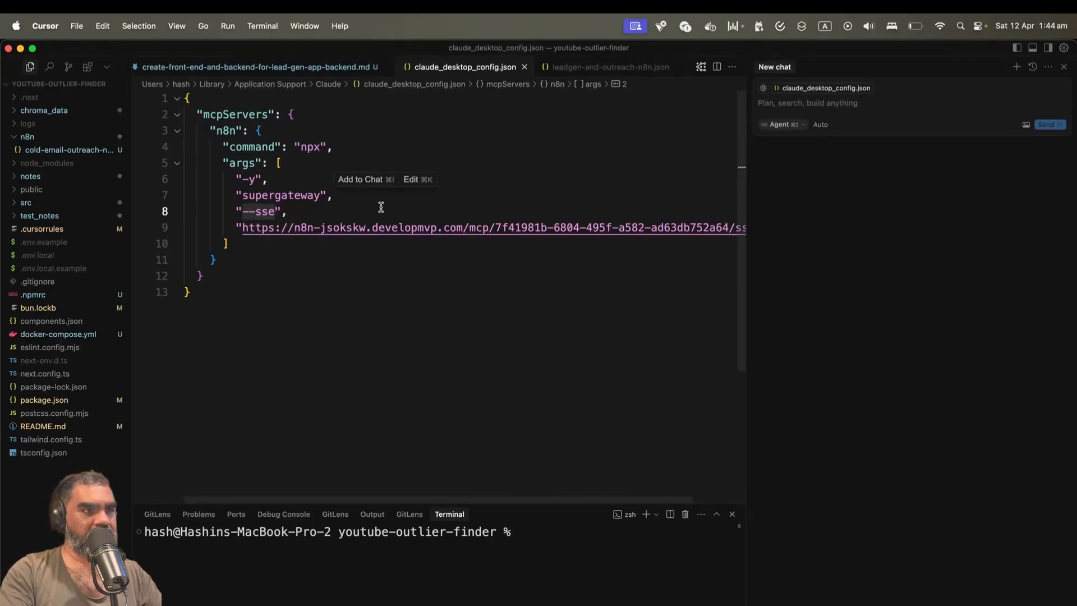
left_click(320, 195)
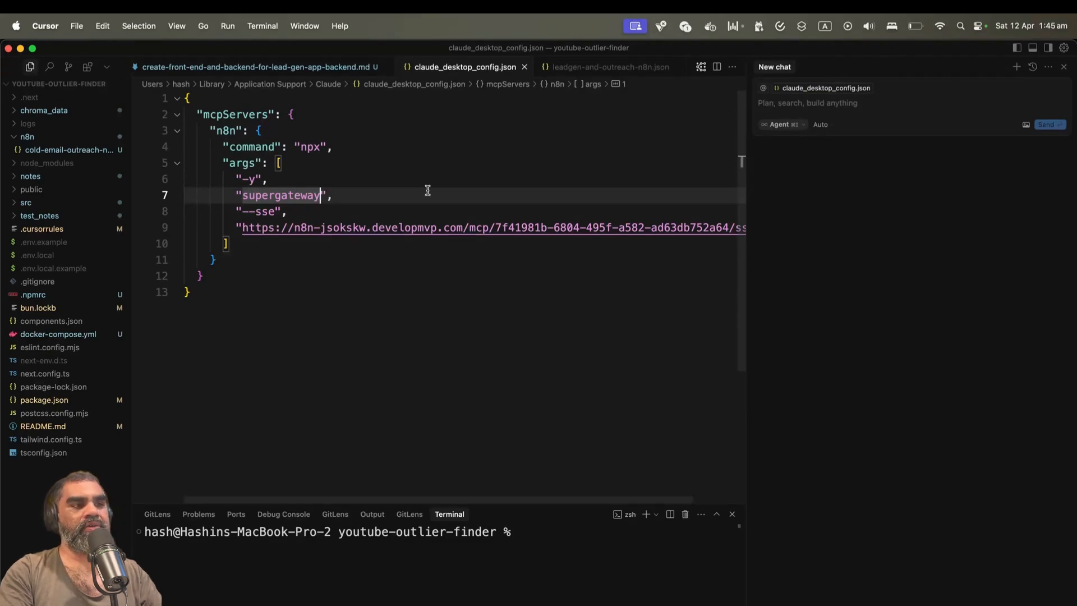
left_click_drag(242, 130, 273, 195)
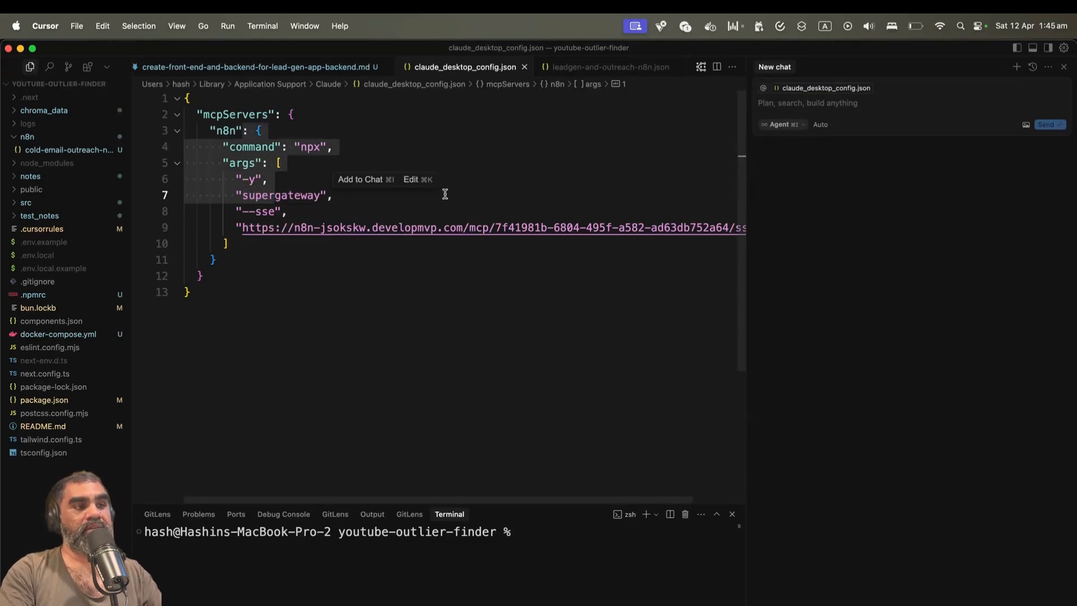
left_click(313, 184)
double_click(307, 194)
left_click(380, 209)
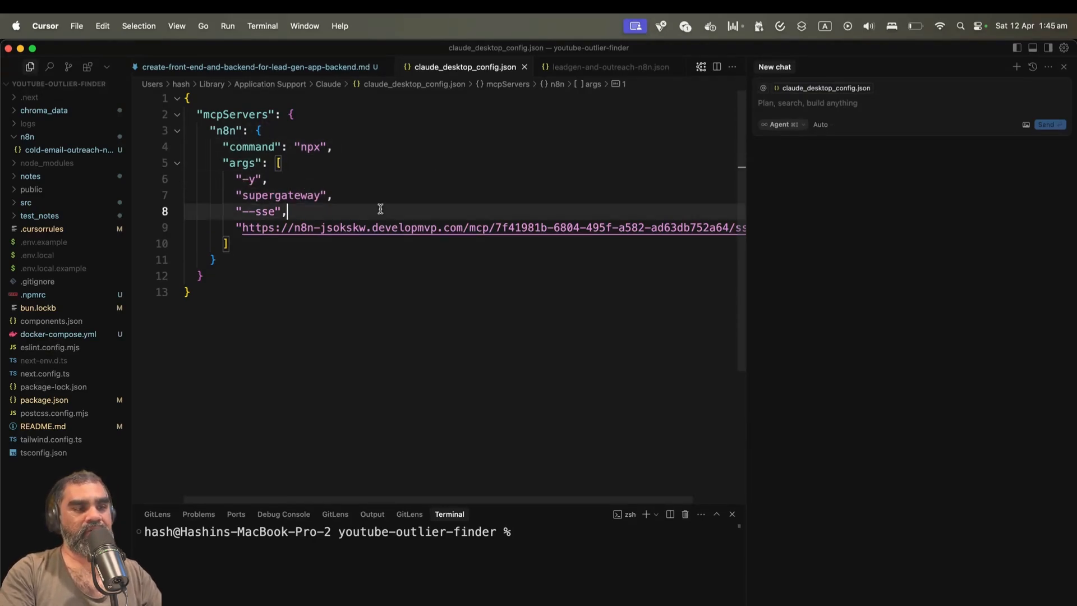
double_click(288, 196)
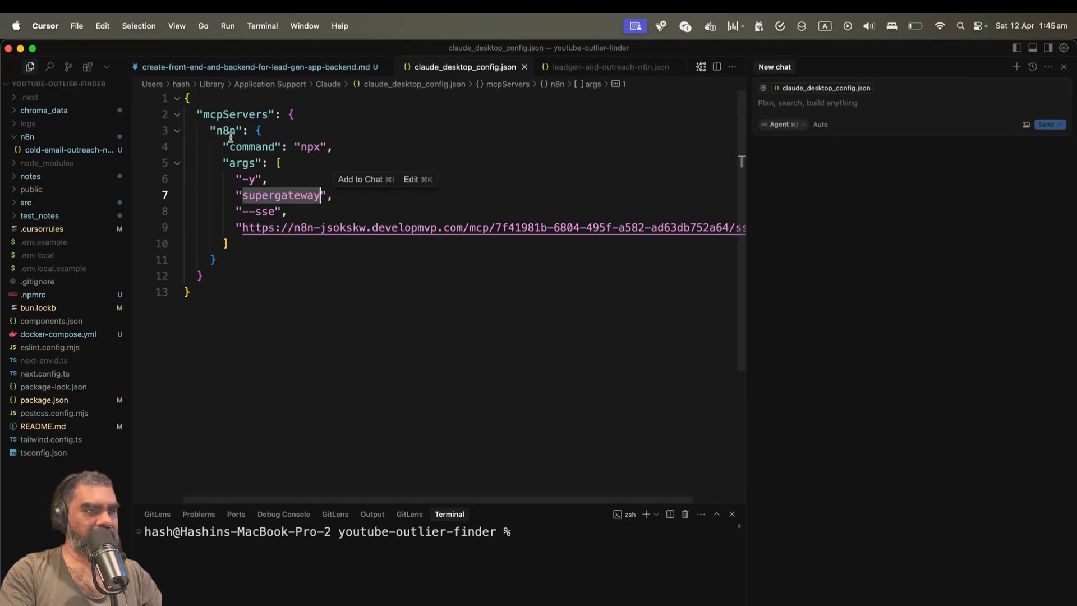
left_click(317, 146)
left_click(249, 179)
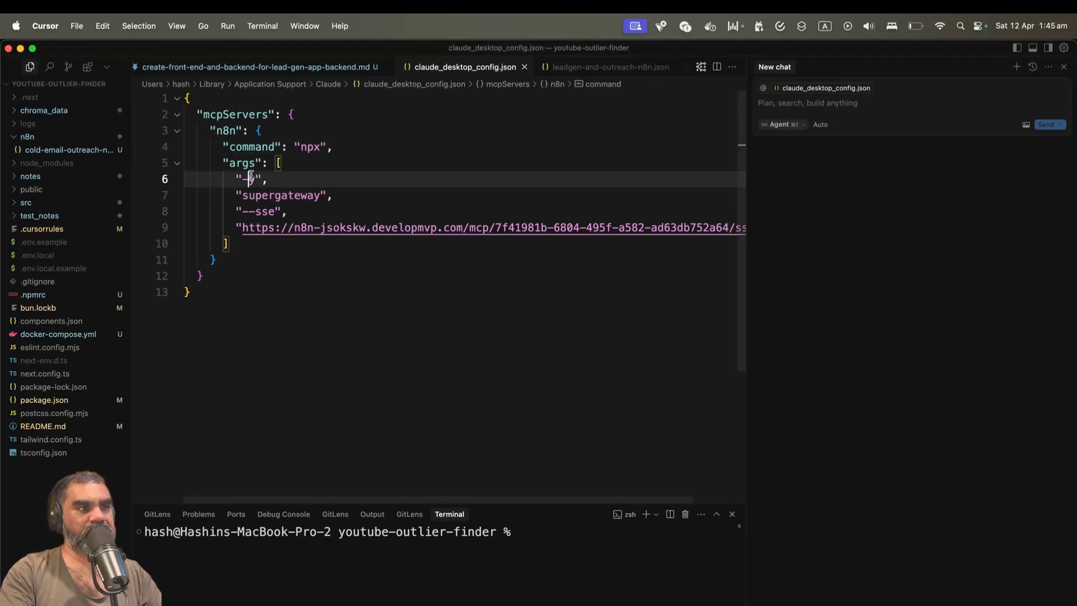
left_click(310, 196)
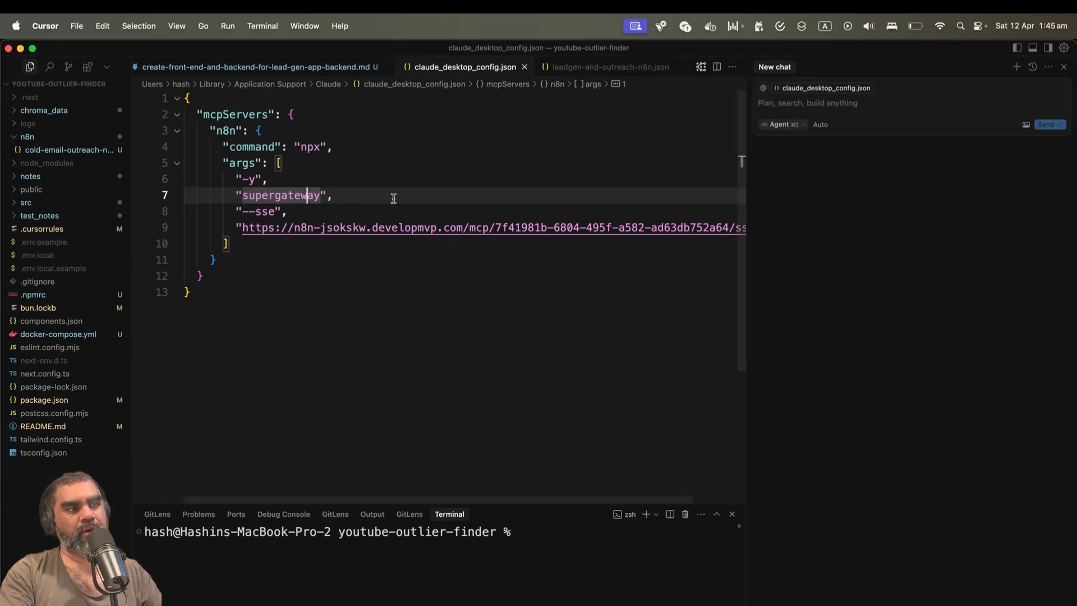
left_click_drag(224, 179, 320, 227)
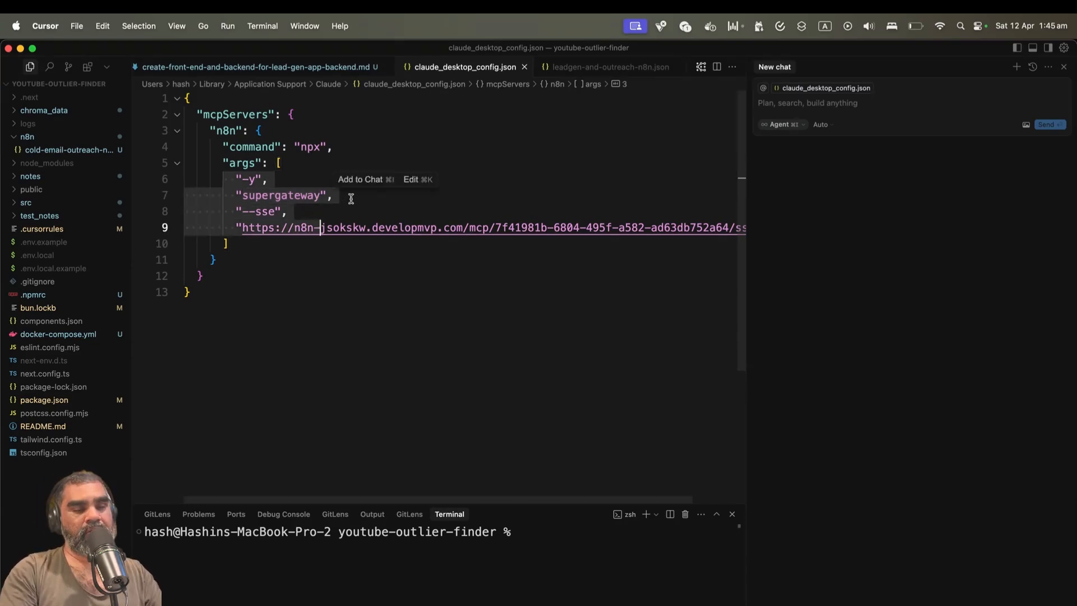
left_click(351, 198)
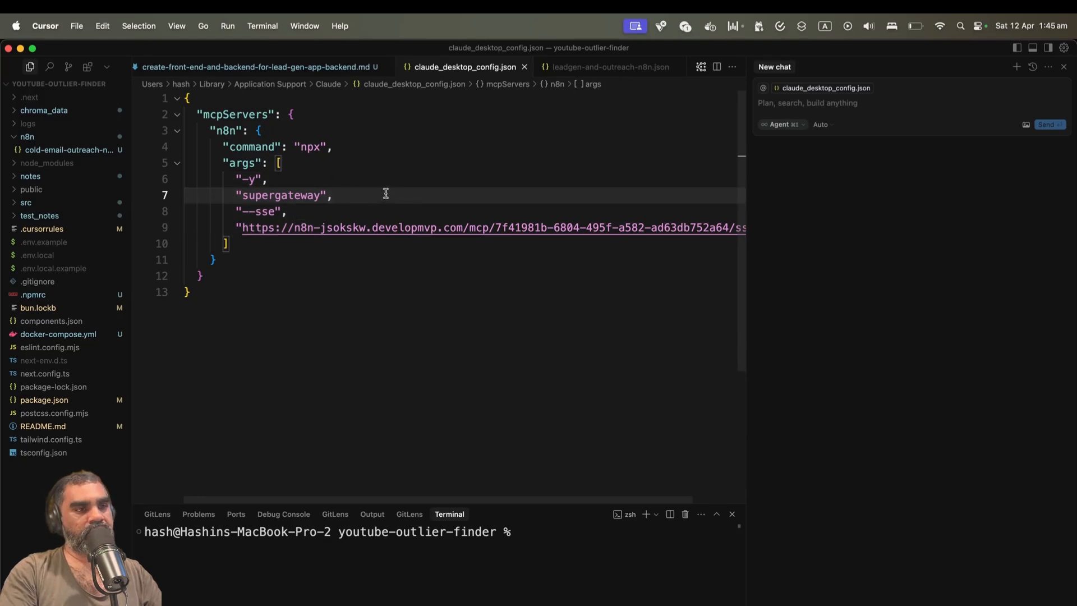
- Examine the complete MCP server URL in the args list, through to its /sse ending
scroll(386, 194, "right", 2)
scroll(378, 201, "left", 2)
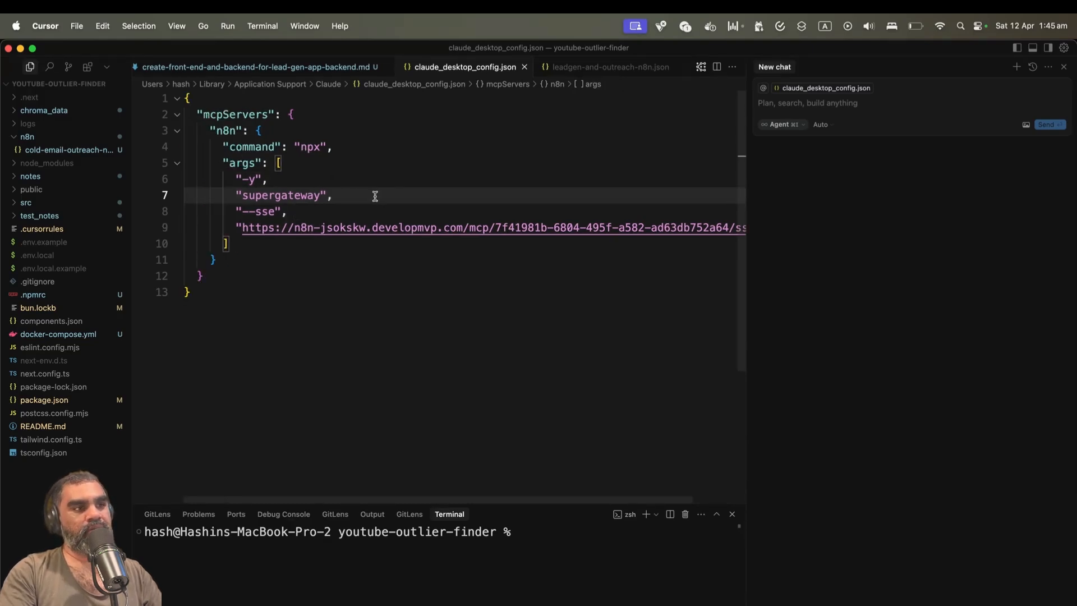
scroll(362, 157, "right", 2)
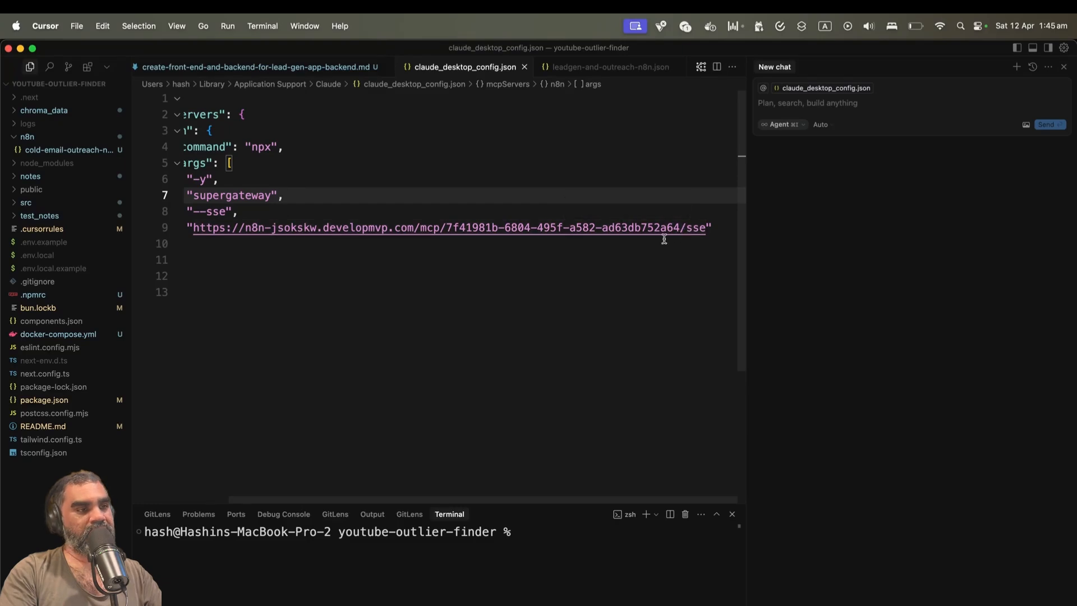
scroll(505, 241, "left", 2)
left_click(308, 245)
scroll(636, 239, "right", 1)
left_click(607, 264)
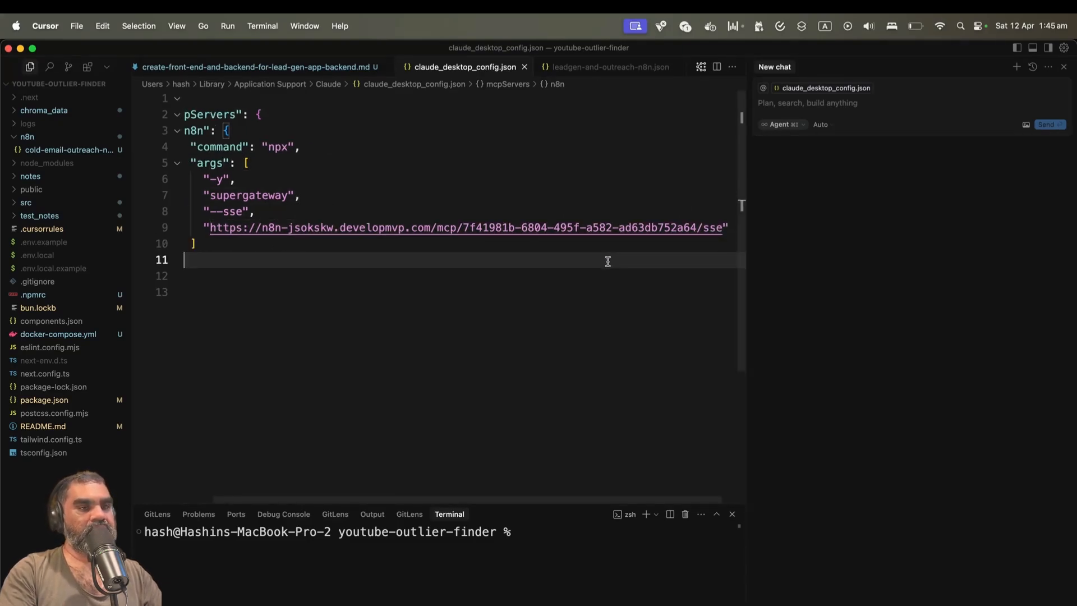
scroll(610, 259, "left", 1)
- Return to the n8n canvas in Arc, view the tools that can attach to the MCP Server Trigger, and close the list
key("super+Tab")
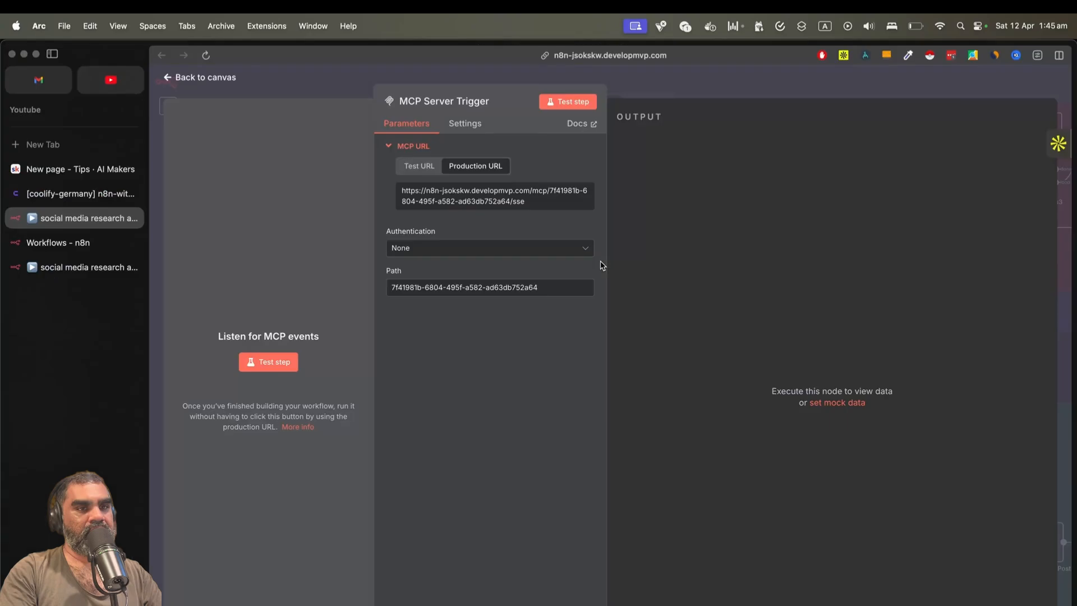
key("Escape")
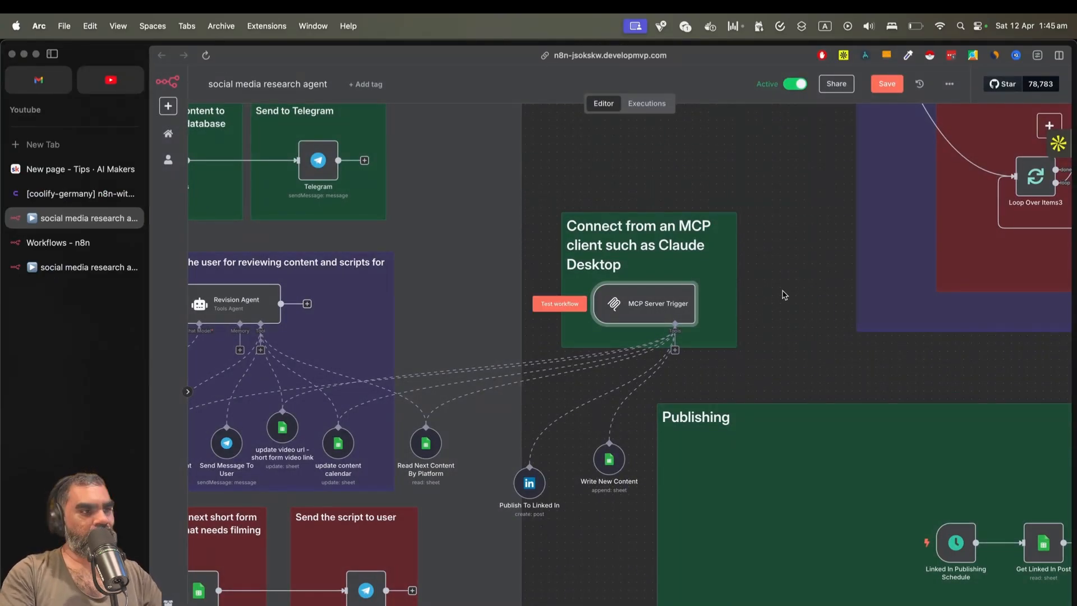
left_click_drag(677, 352, 746, 357)
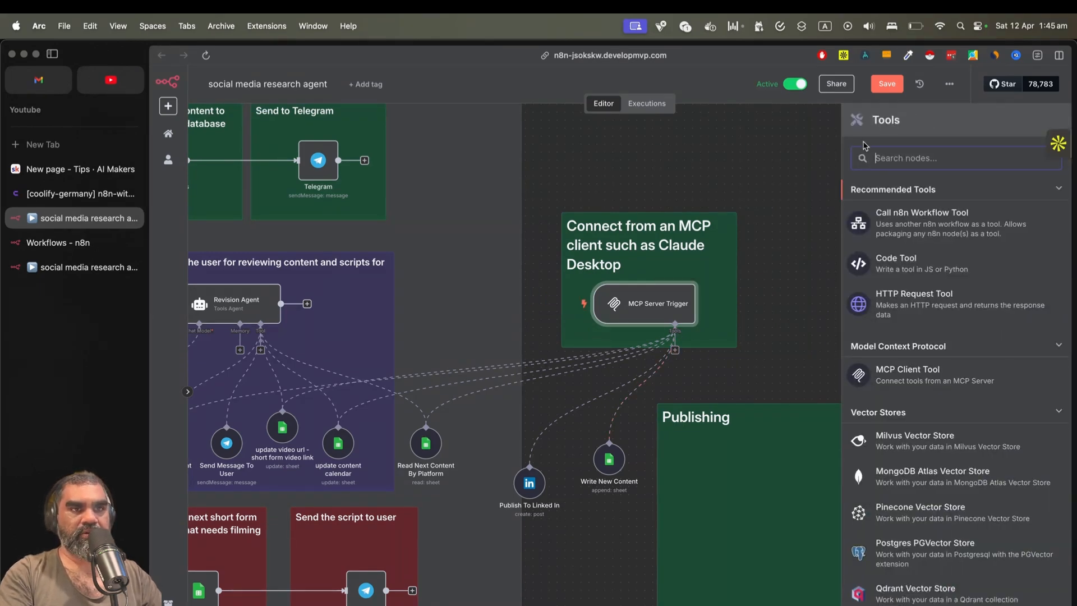
left_click(774, 155)
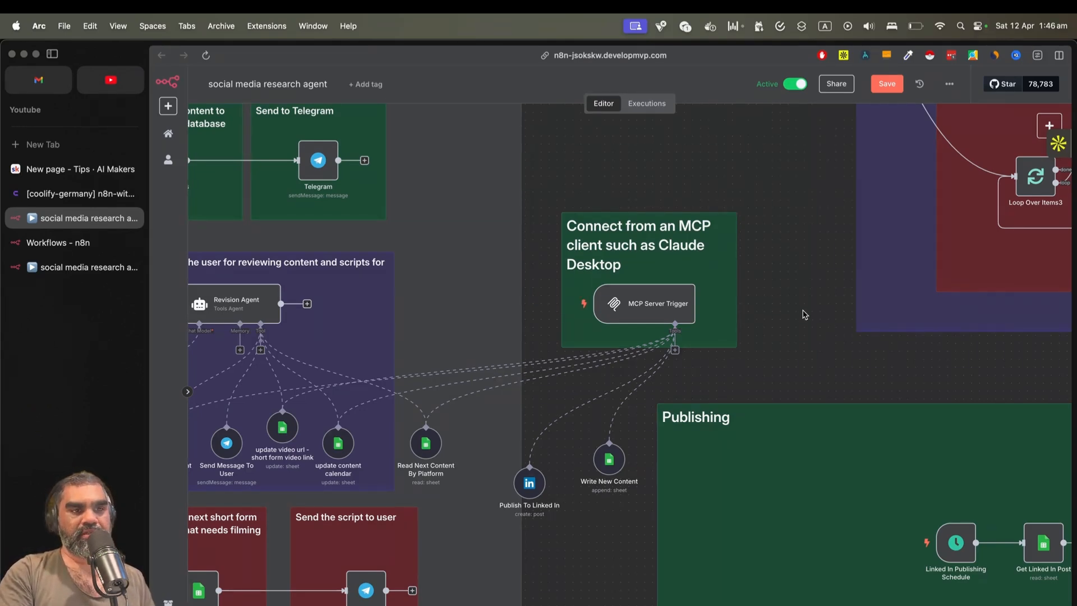
- Open the MCP Server Trigger's parameters, return to the canvas, and view its tool connections beside the Revision Agent
double_click(667, 306)
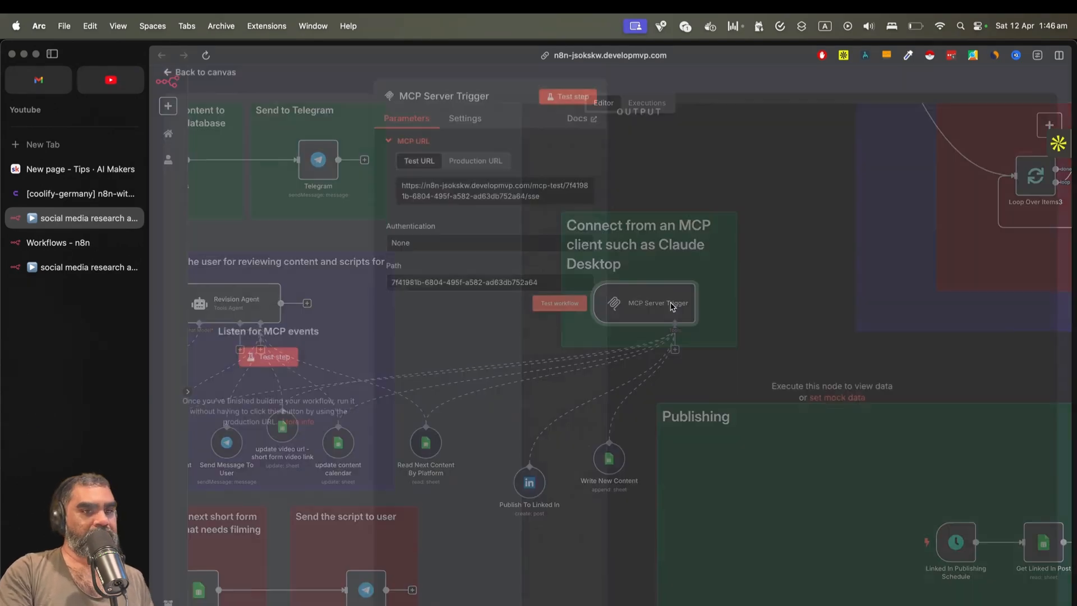
left_click(359, 85)
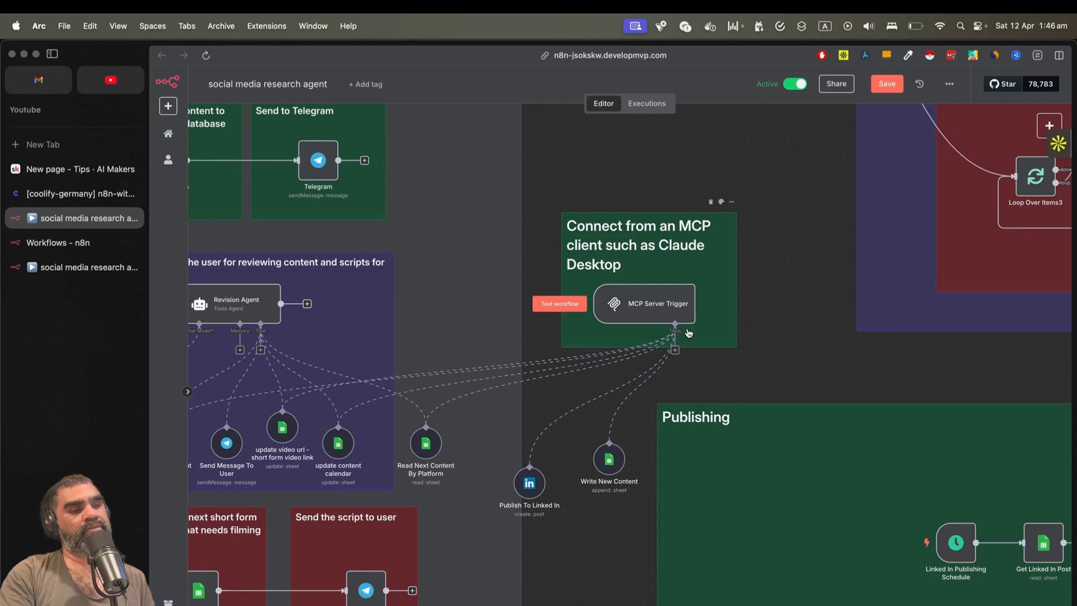
scroll(980, 309, "left", 5)
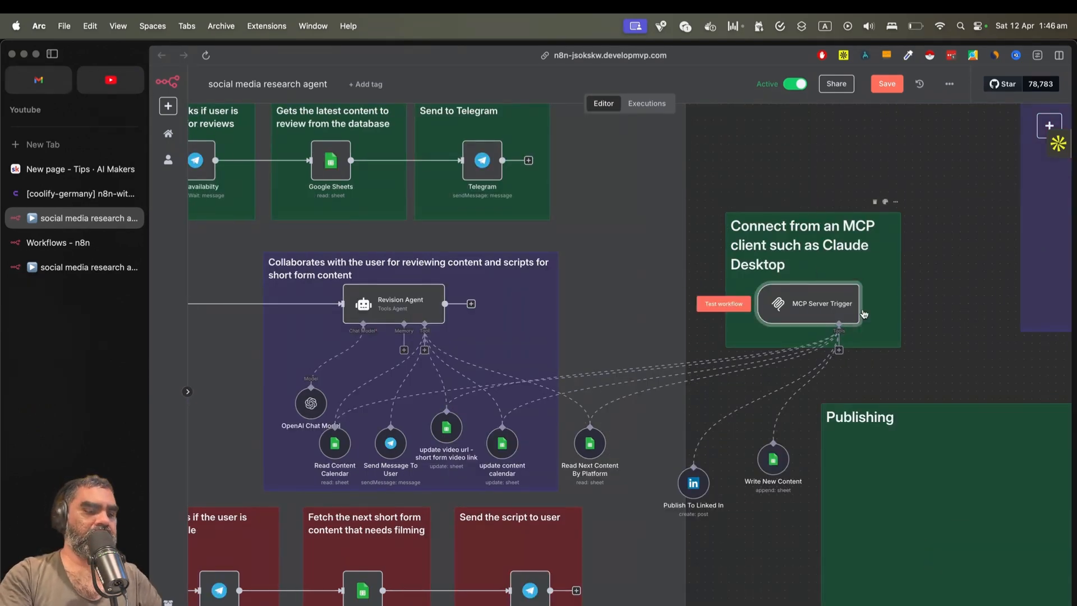
- Switch to Claude Desktop, examine the MCP tools available from the n8n server, and close the list
key("super+Tab")
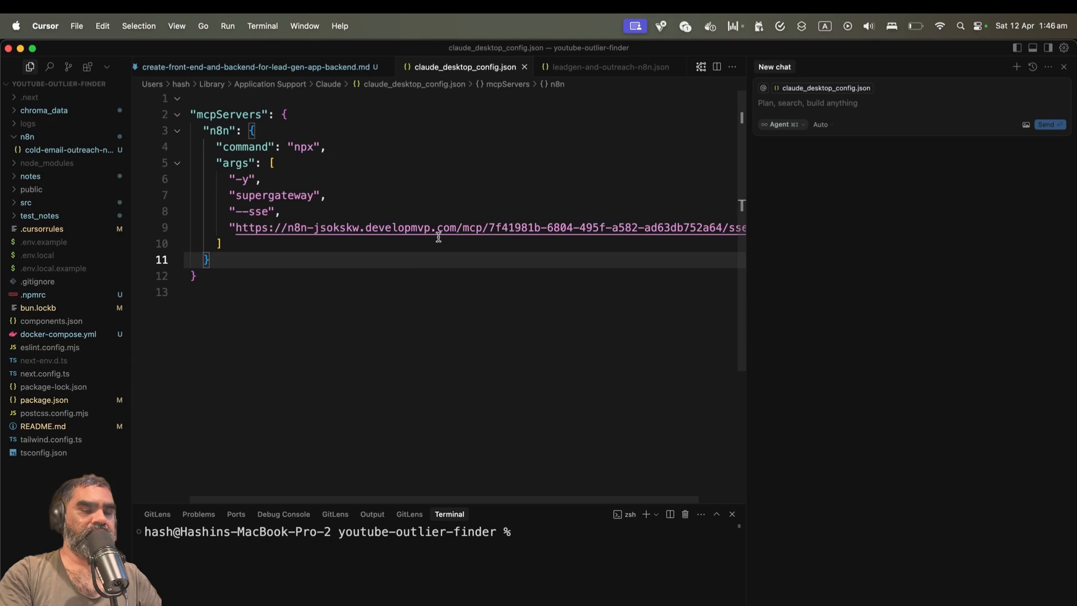
left_click(149, 360)
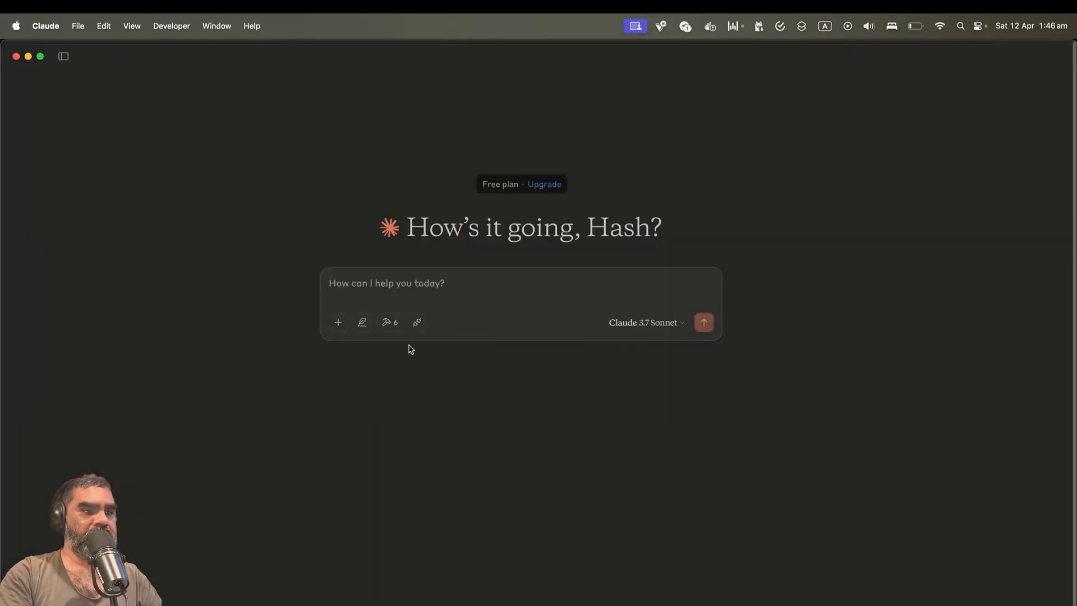
left_click(389, 323)
left_click_drag(490, 399, 493, 505)
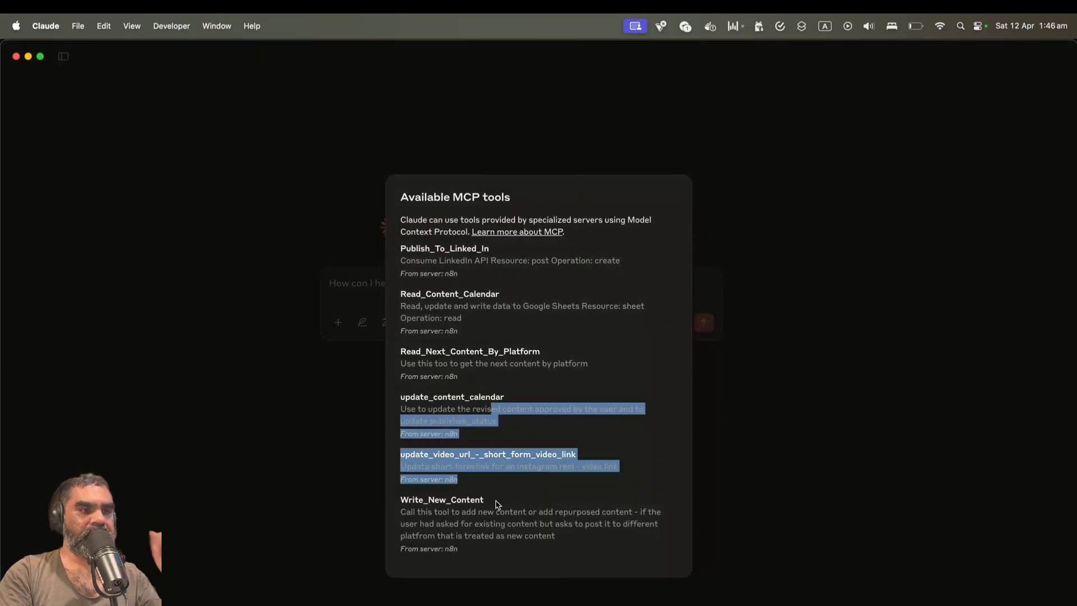
left_click_drag(481, 548, 413, 194)
left_click(322, 202)
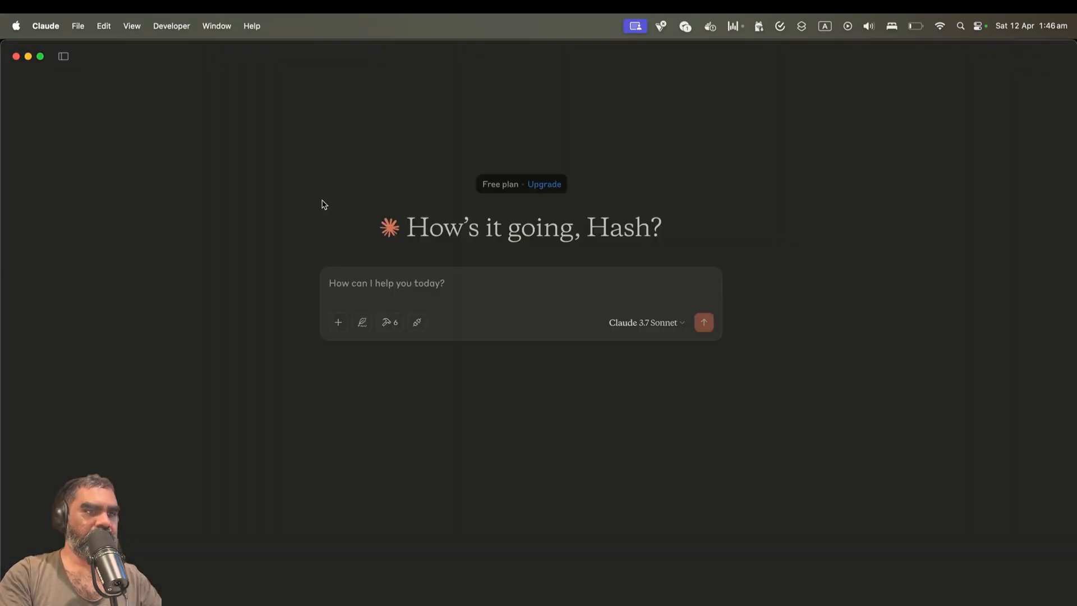
- Return to the n8n canvas in Arc, disconnect Publish To Linked In and Write New Content from the MCP Server Trigger, and save the workflow
key("super+Tab")
left_click(149, 349)
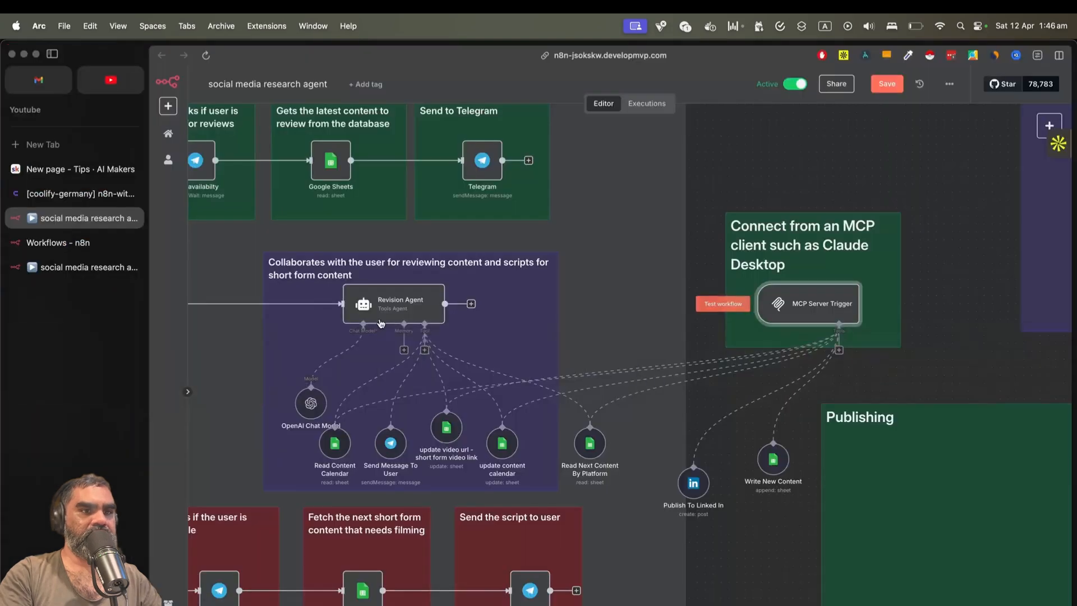
left_click(766, 396)
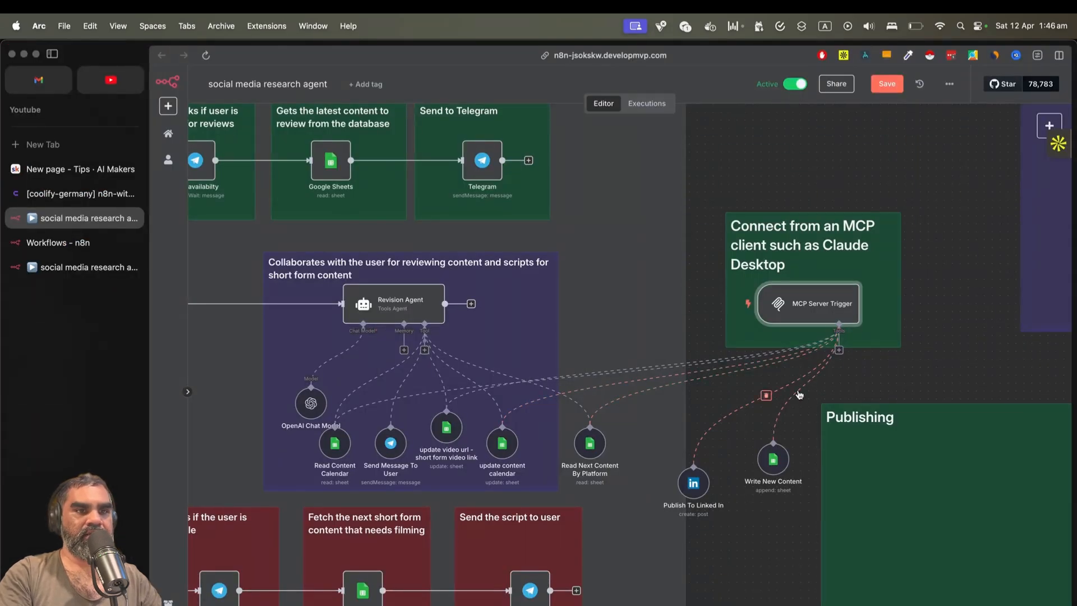
left_click(808, 386)
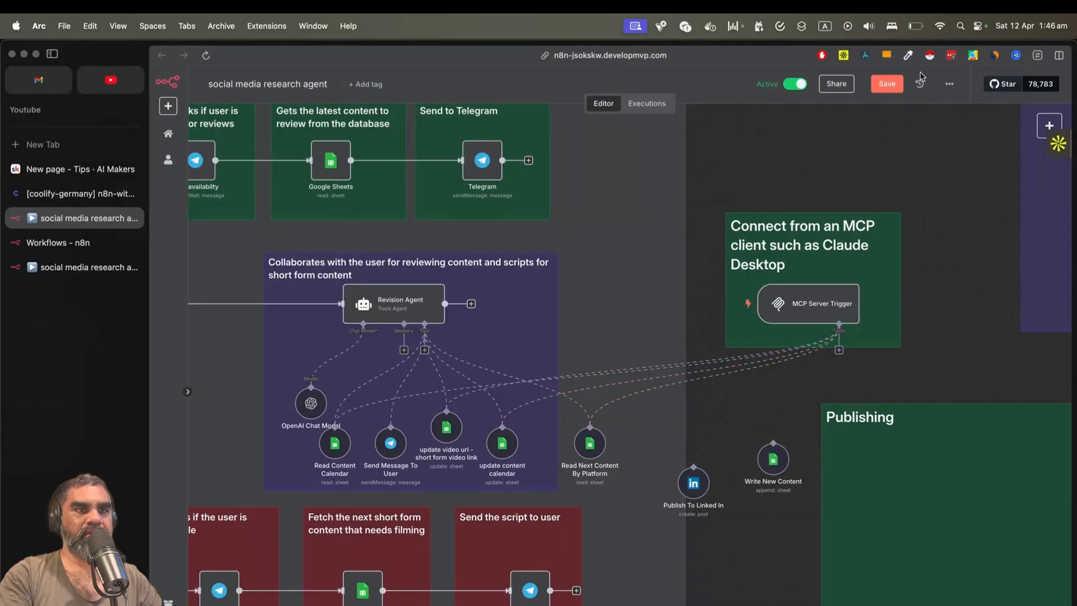
left_click(887, 83)
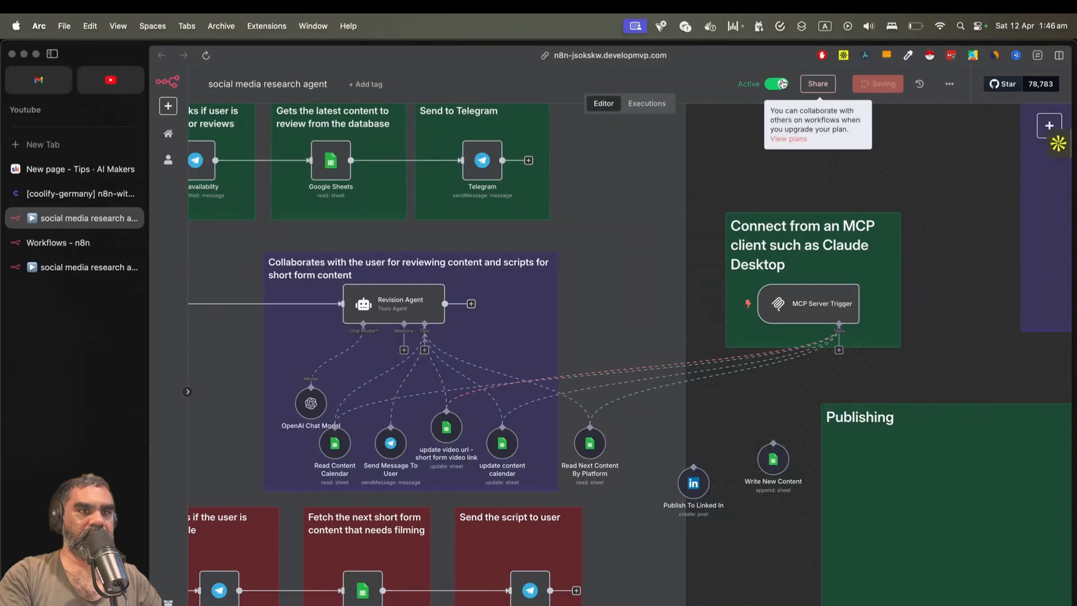
left_click(781, 84)
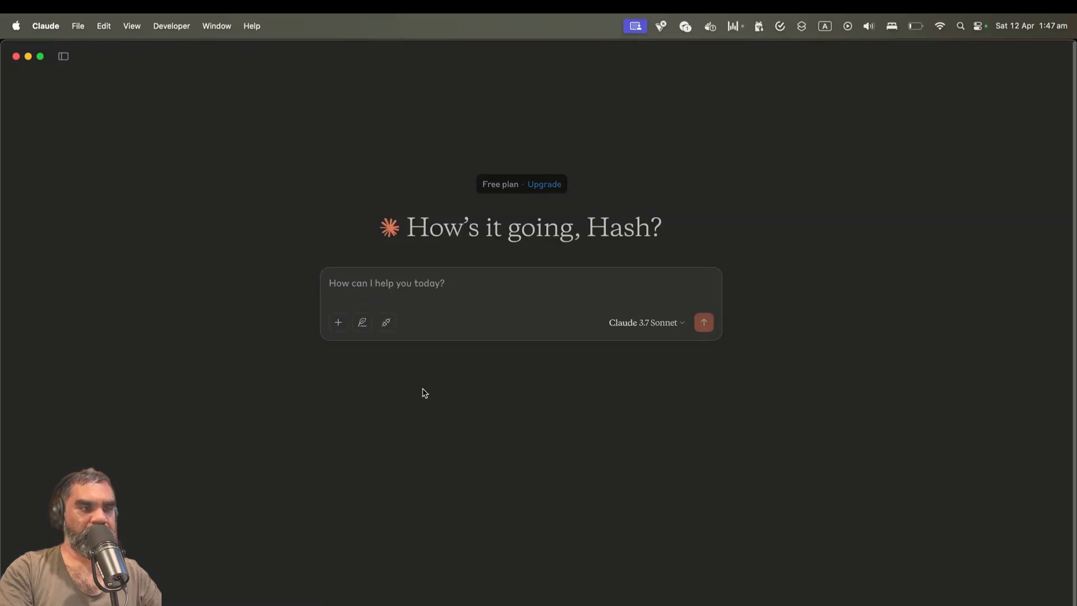
- Check the list of available MCP tools in Claude Desktop again, and close it
left_click(387, 323)
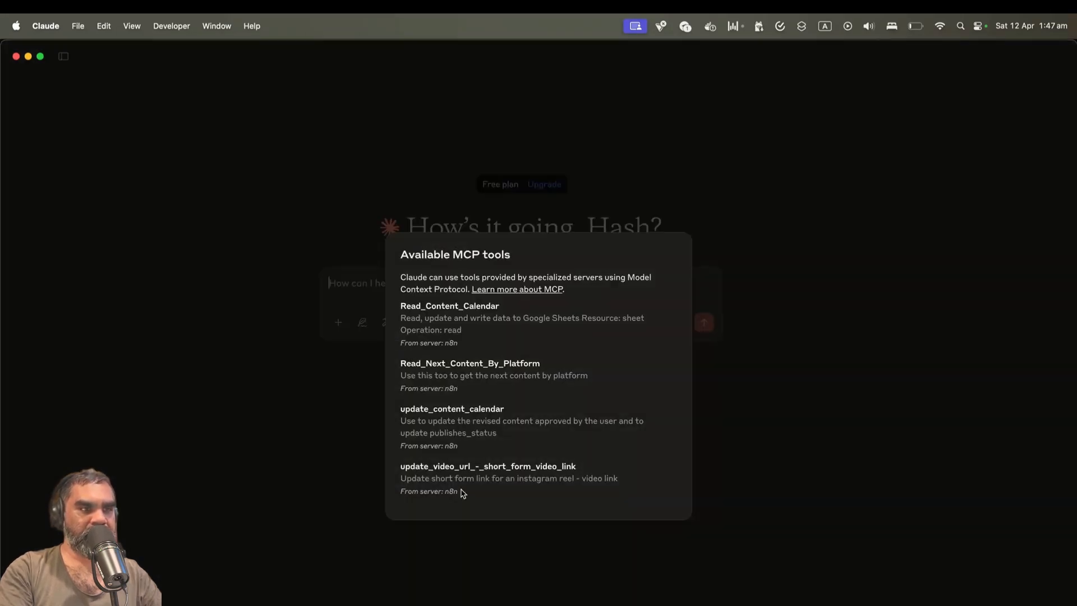
left_click(336, 449)
- Switch back to n8n in Arc and reconnect the Publish To Linked In and Write New Content tools to the MCP Server Trigger
key("super+Tab")
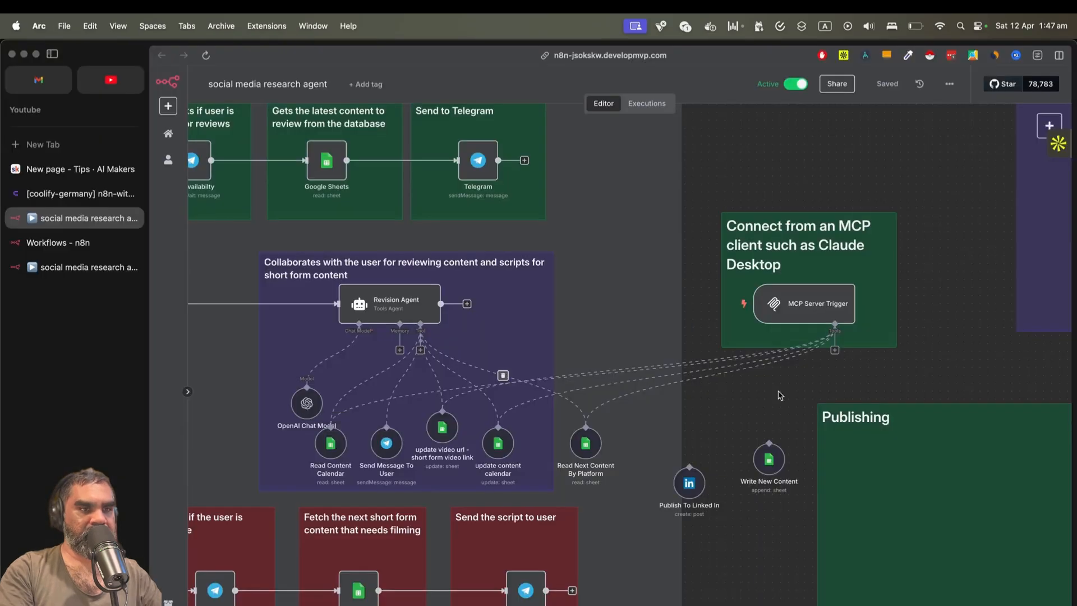
left_click_drag(835, 351, 689, 469)
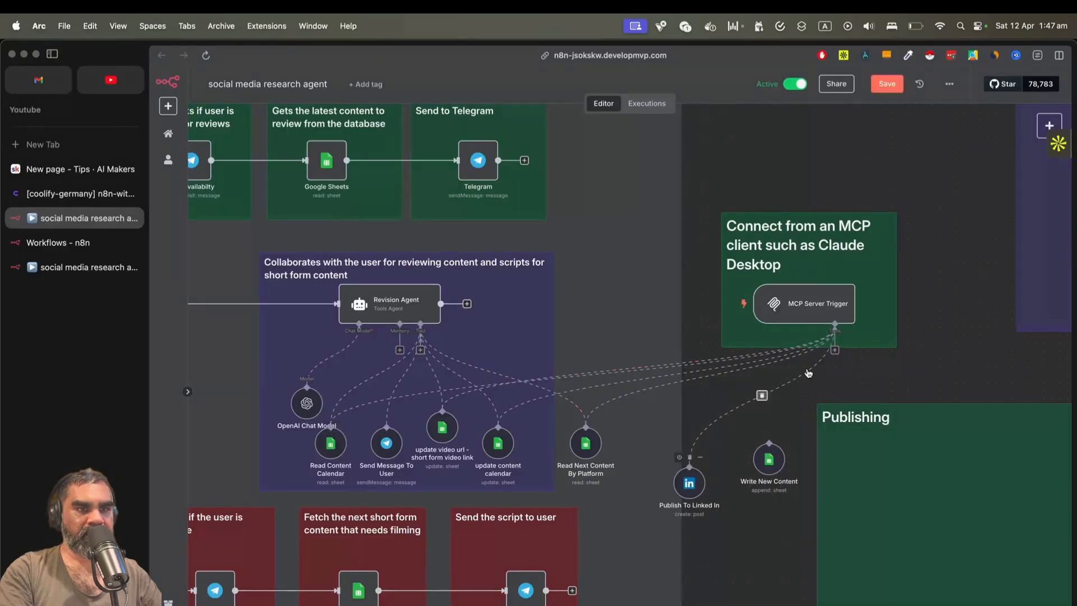
left_click_drag(834, 351, 769, 443)
- Look over the workflow's Topic Research, Generate Content and Publishing sections, ending on the MCP Server Trigger
scroll(769, 443, "down", 10)
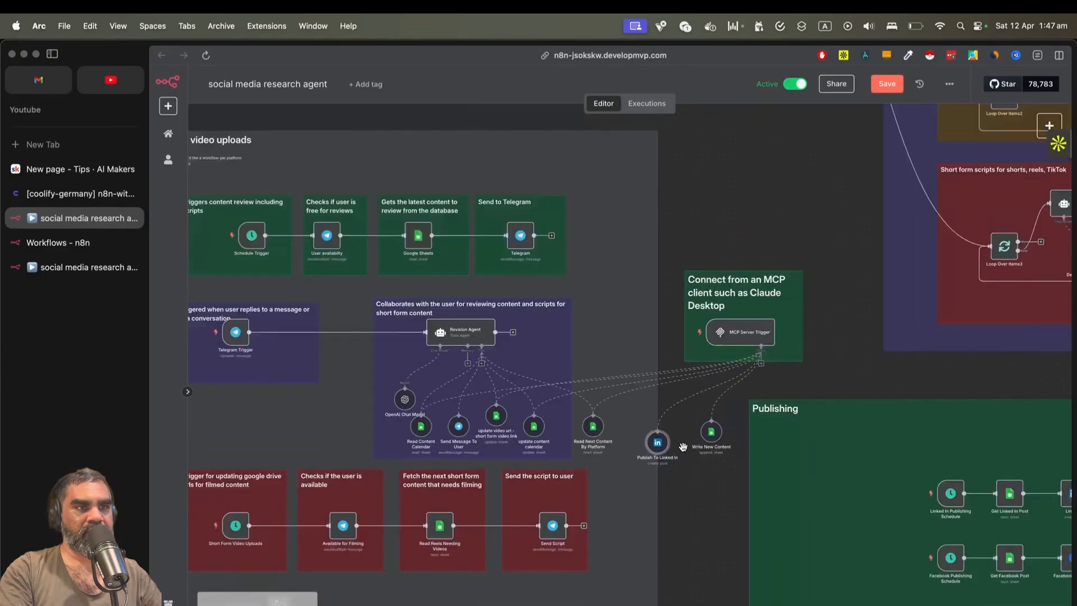
scroll(852, 199, "up", 5)
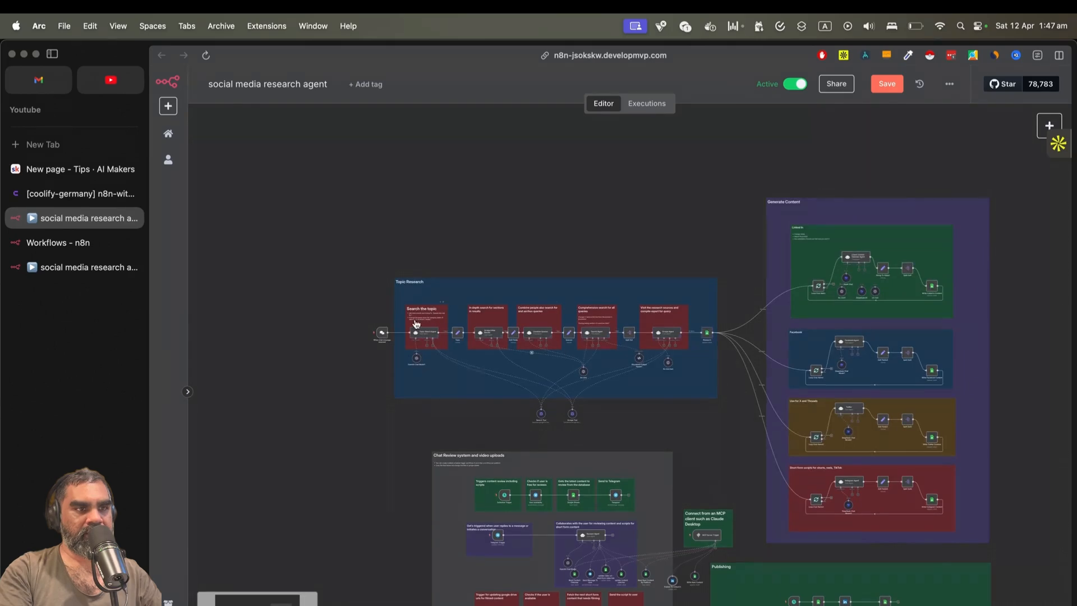
scroll(835, 381, "down", 2)
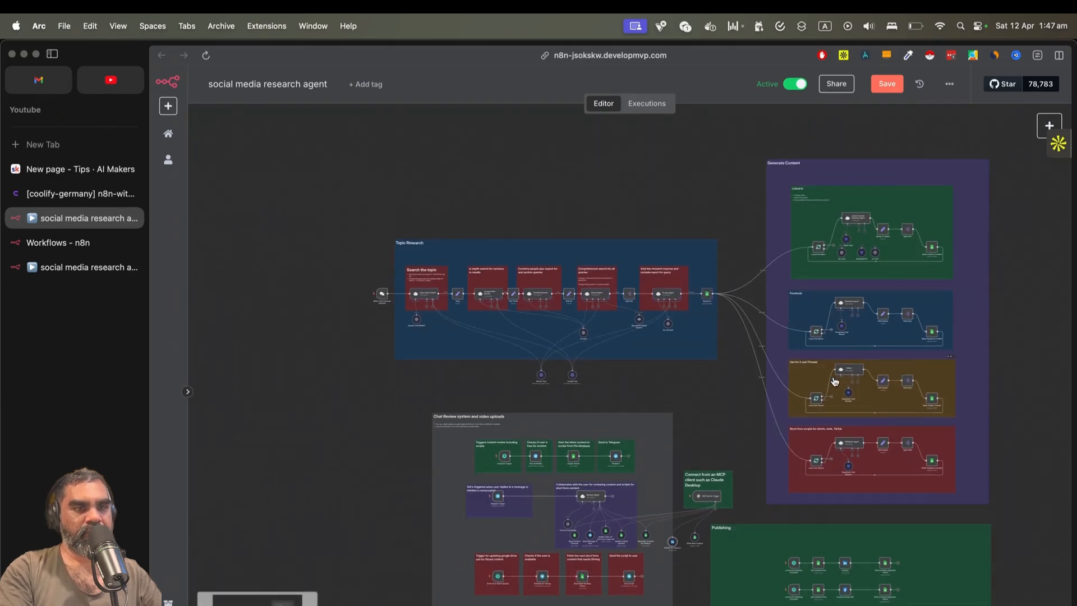
scroll(835, 382, "up", 6)
scroll(673, 387, "down", 3)
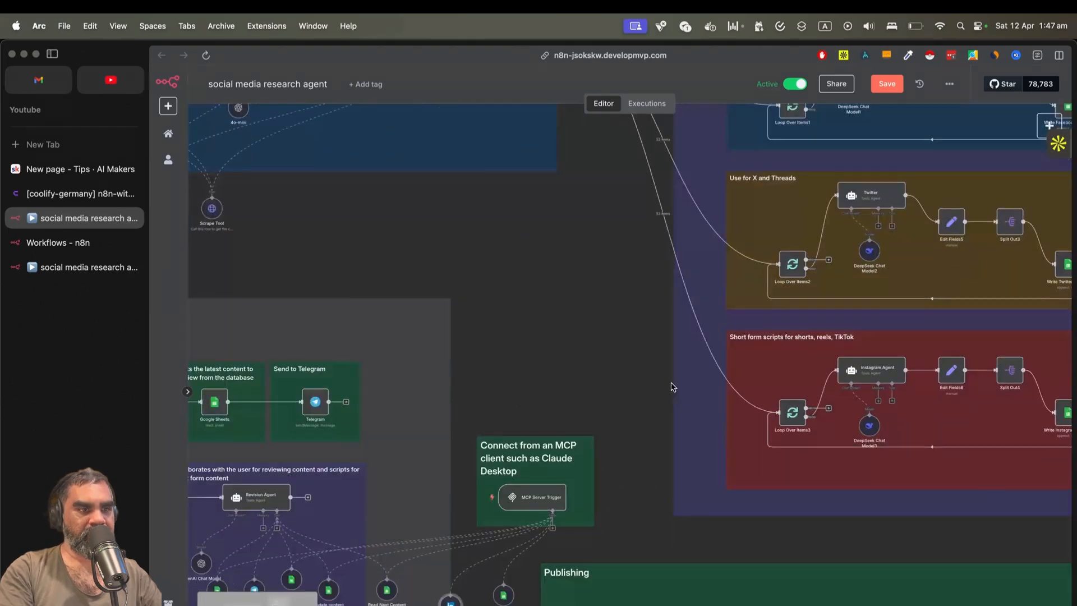
scroll(639, 410, "left", 5)
scroll(639, 410, "down", 5)
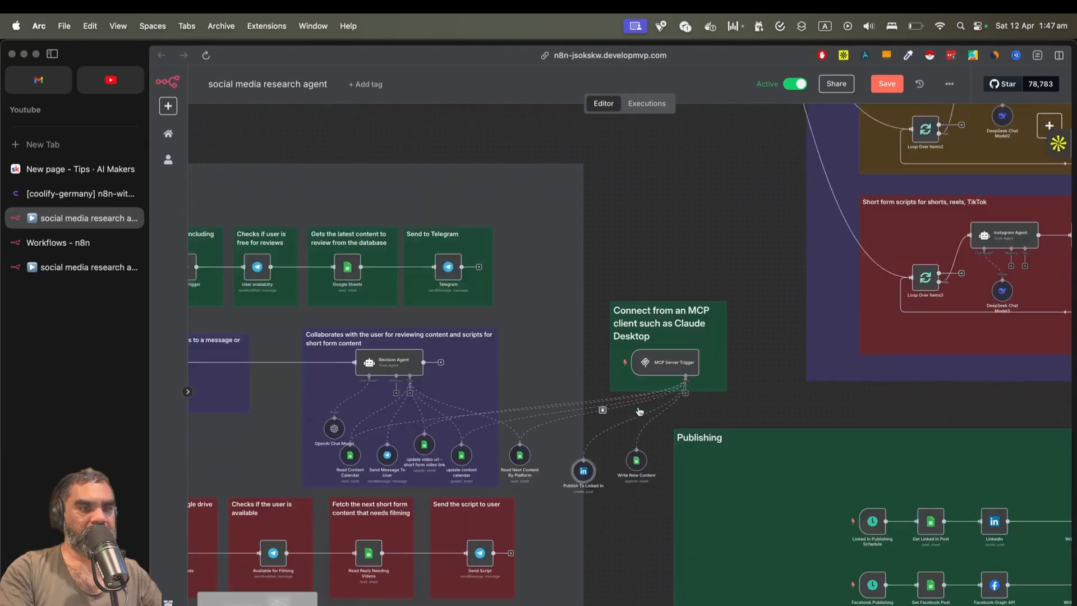
left_click(683, 360)
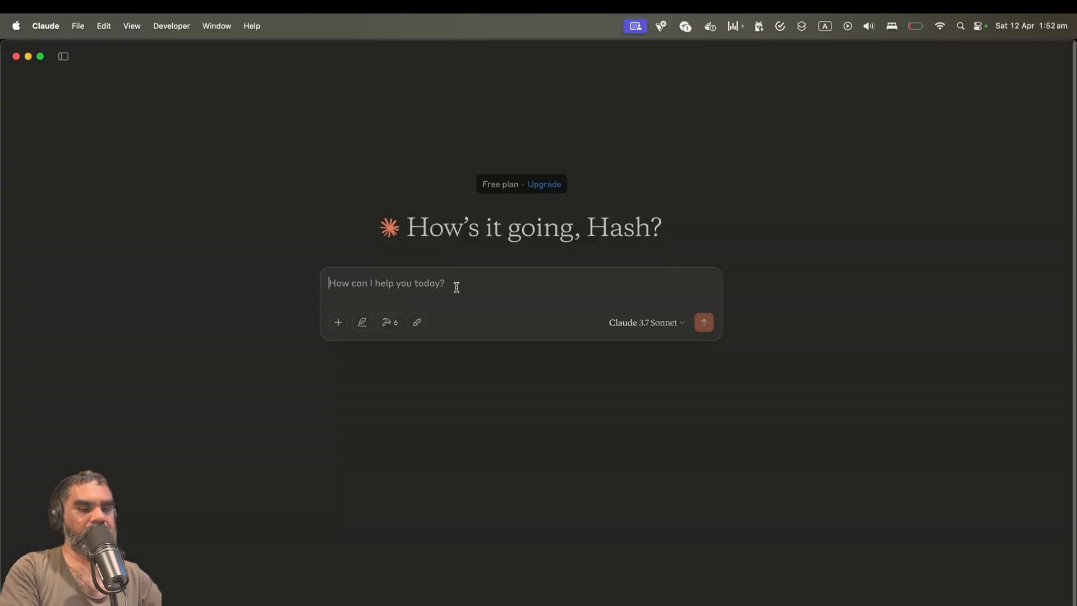
- Send Claude the prompt "can you write a linked post under 400 characters about n8n"
type("con ")
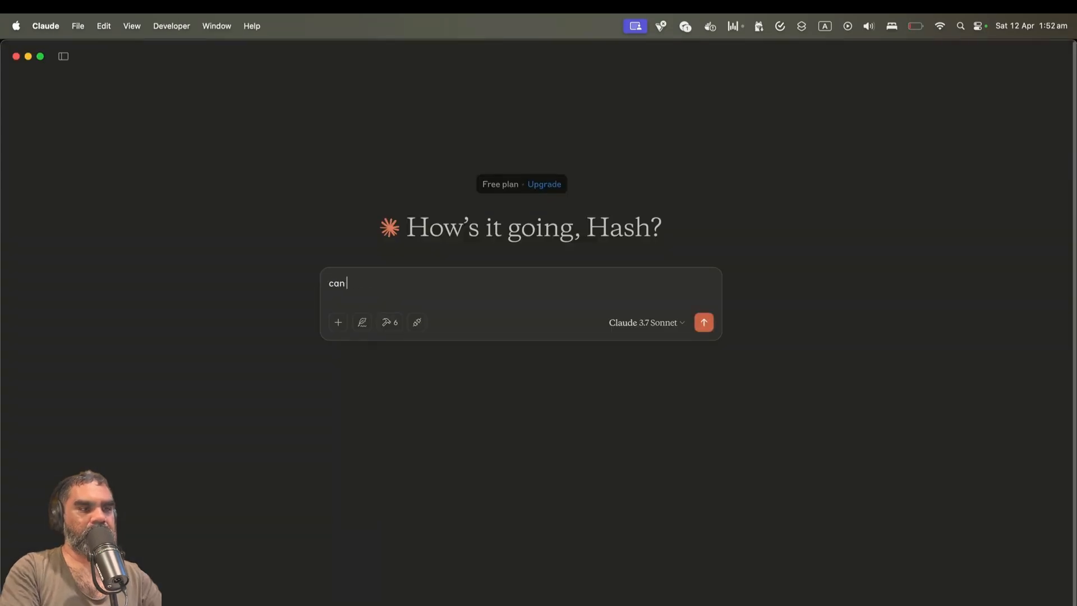
type("you write a li")
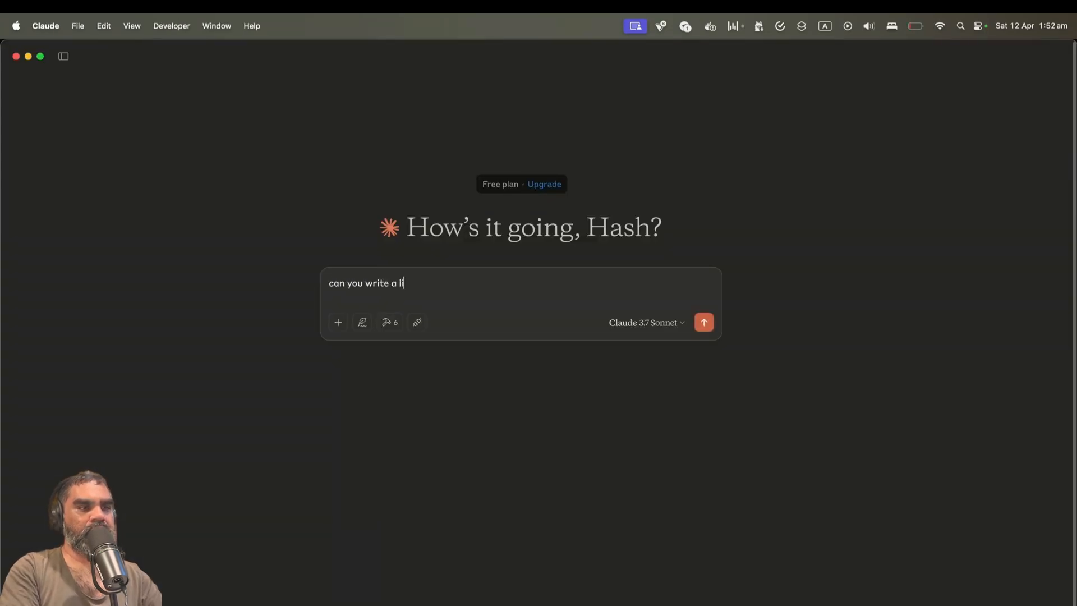
type("nked post under 400 characters a")
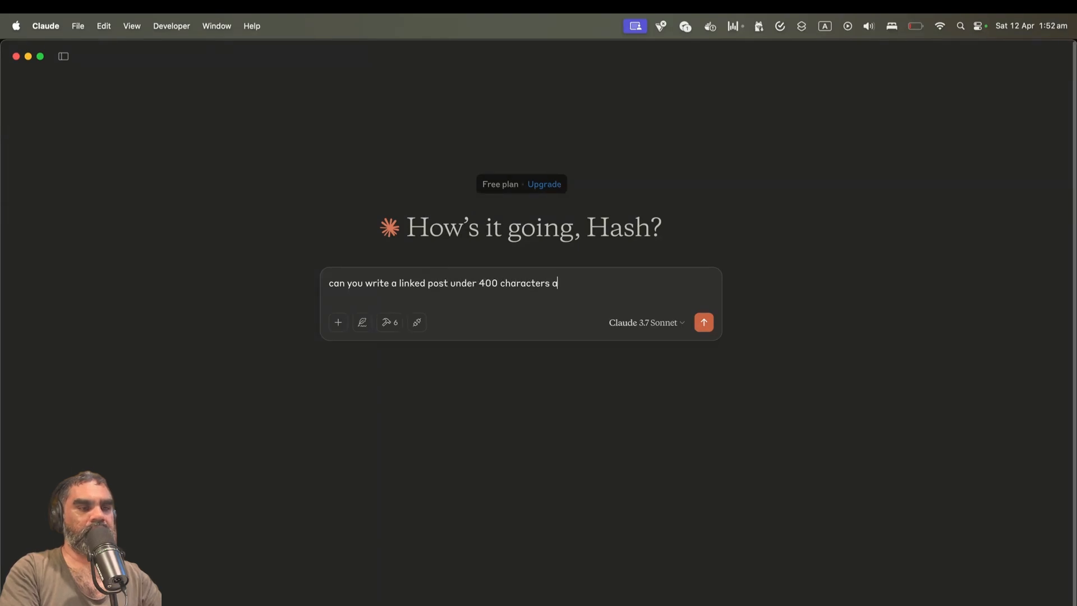
type("n8n")
key("Return")
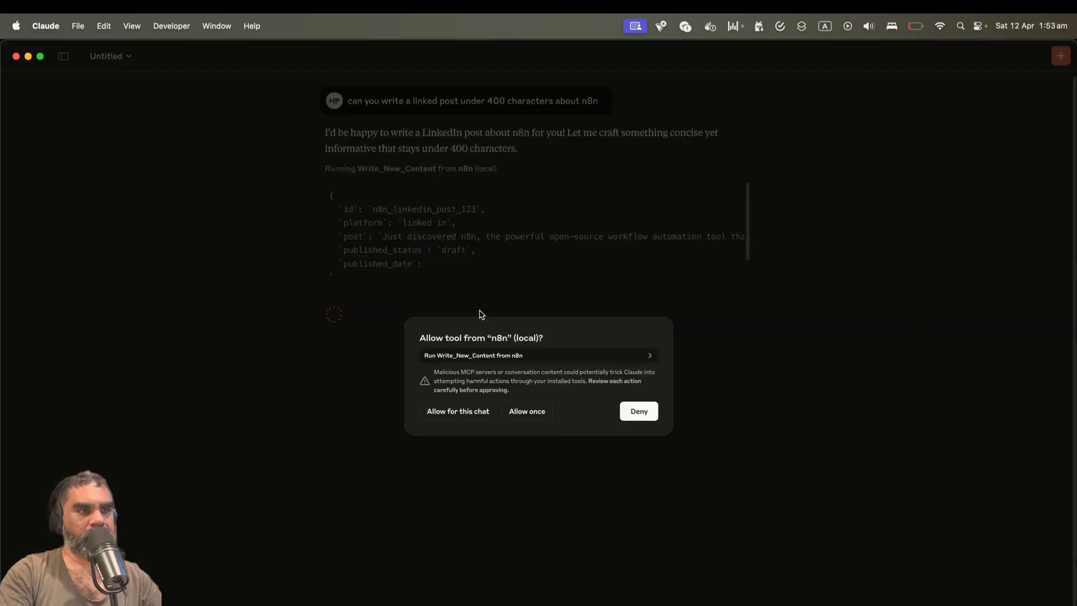
- Allow the n8n Write_New_Content tool for this chat, and read the closing question in Claude's reply
left_click(485, 412)
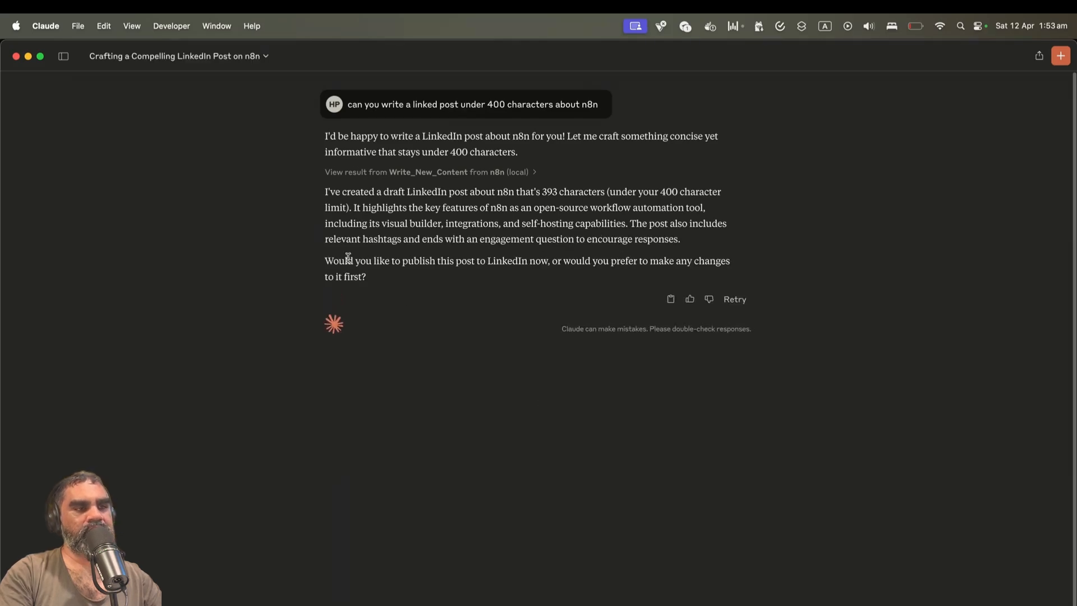
left_click_drag(332, 257, 503, 284)
left_click(527, 277)
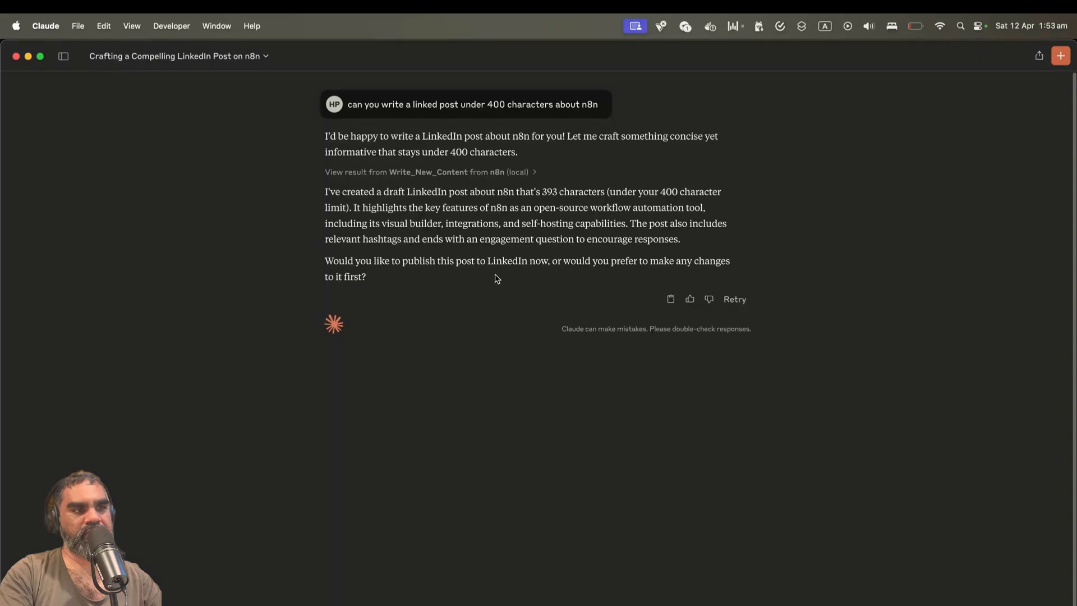
- Switch to n8n in Arc, open the workflow's executions, and examine the MCP Server Trigger and its tools in the Apr 12, 01:50:26 run
key("super+Tab")
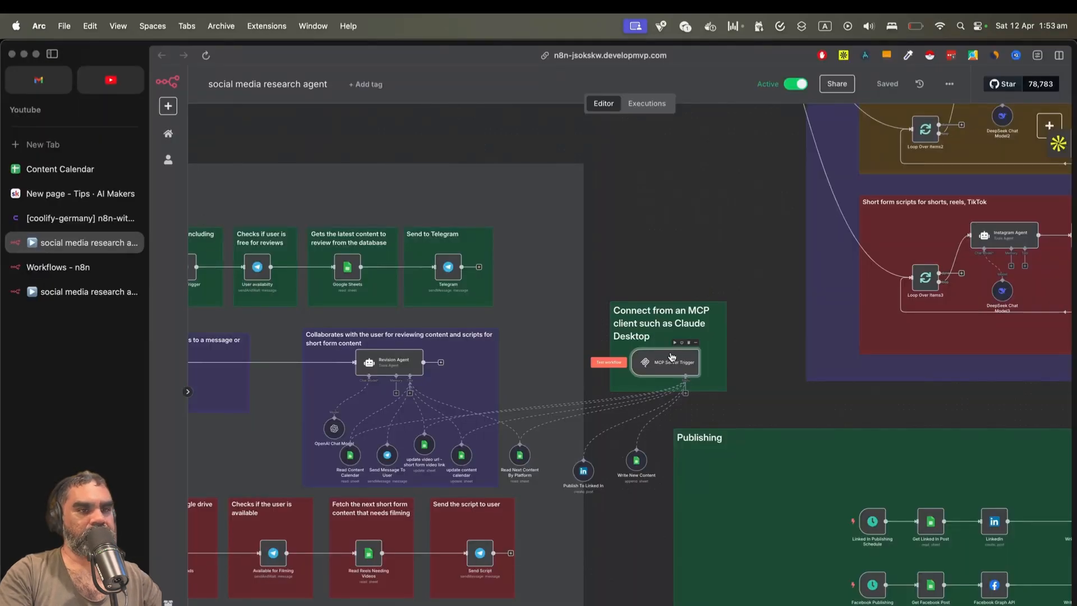
left_click(640, 104)
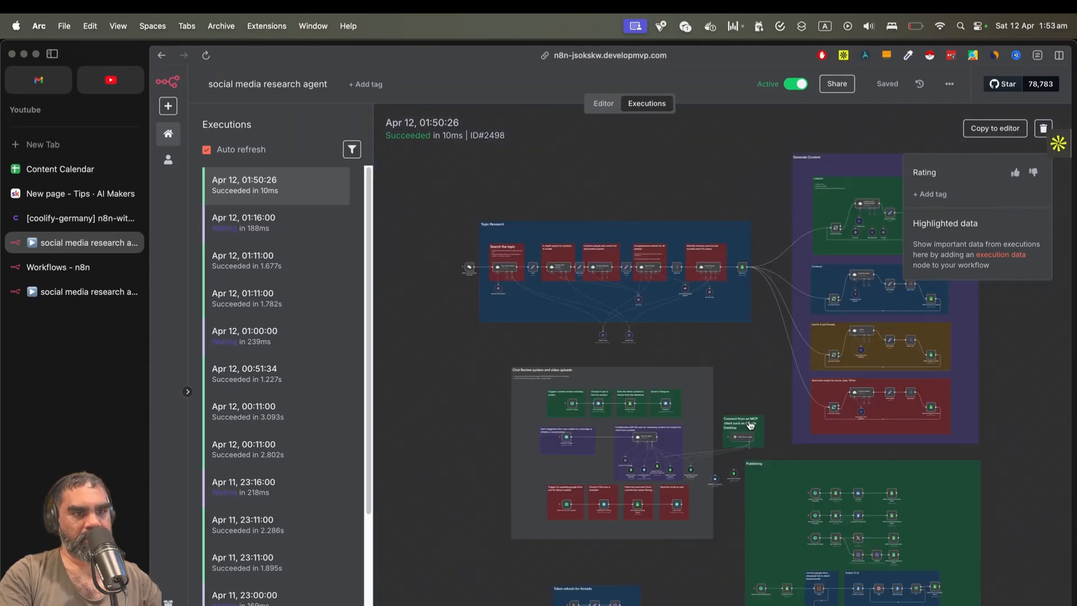
scroll(750, 425, "up", 10)
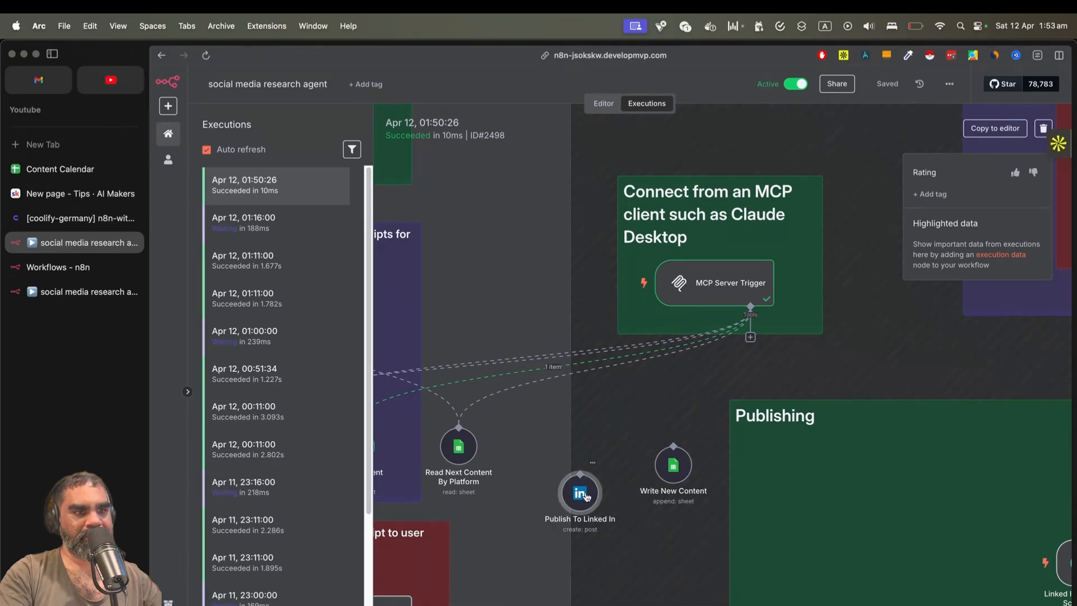
scroll(585, 496, "down", 5)
scroll(645, 471, "up", 8)
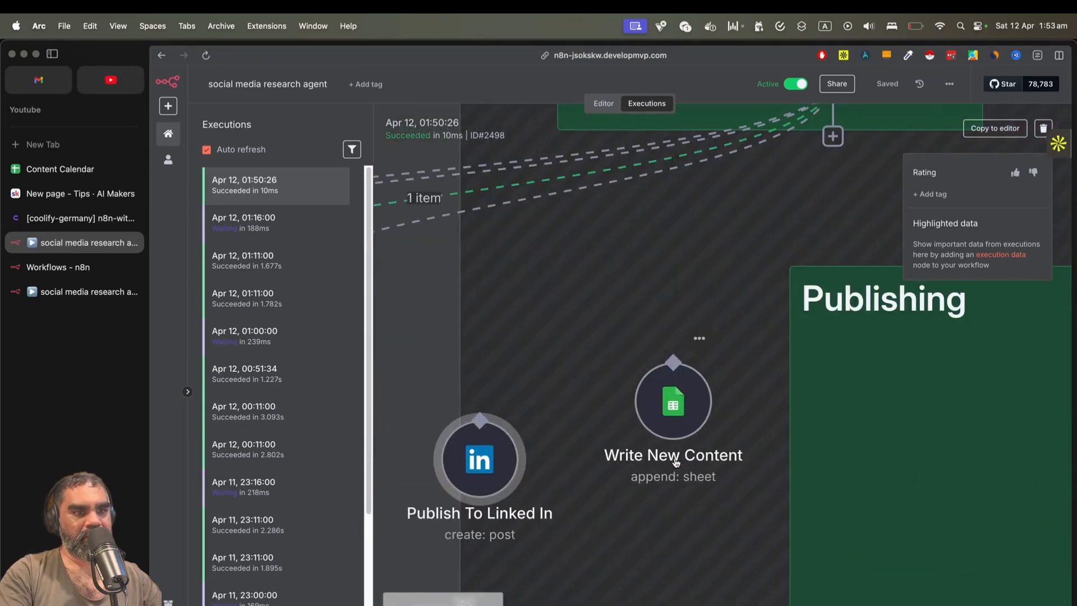
scroll(698, 347, "down", 5)
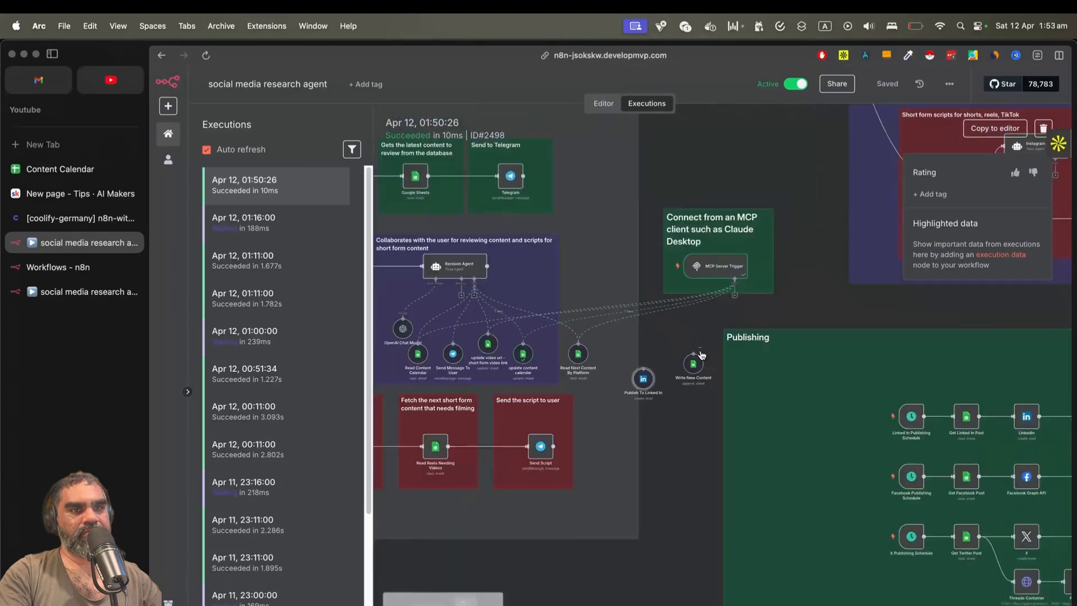
scroll(749, 296, "up", 4)
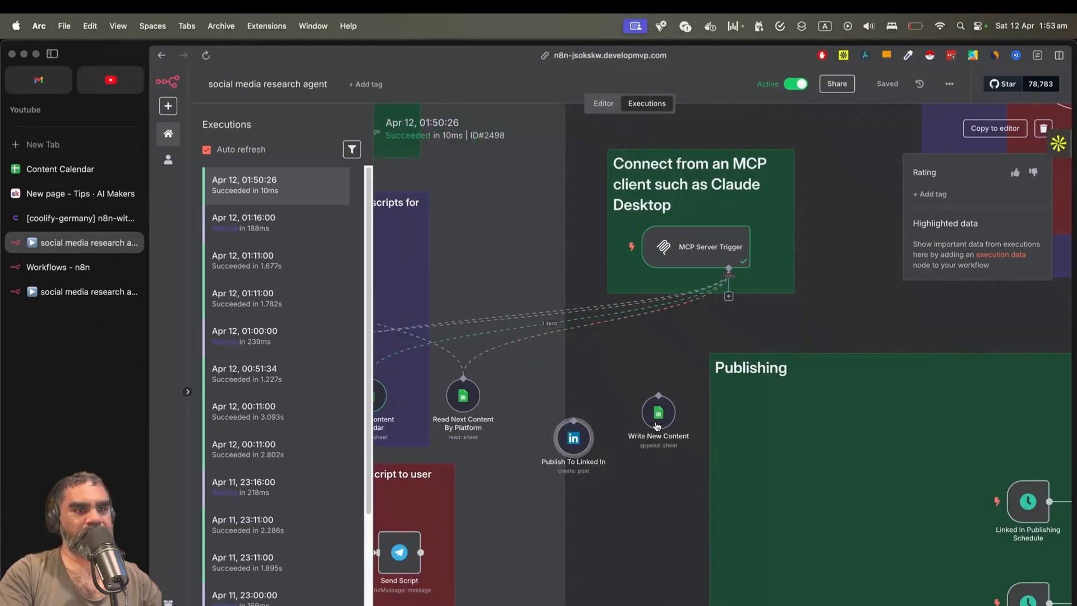
- Open the Content Calendar spreadsheet and view its last row for the new LinkedIn post
left_click(60, 169)
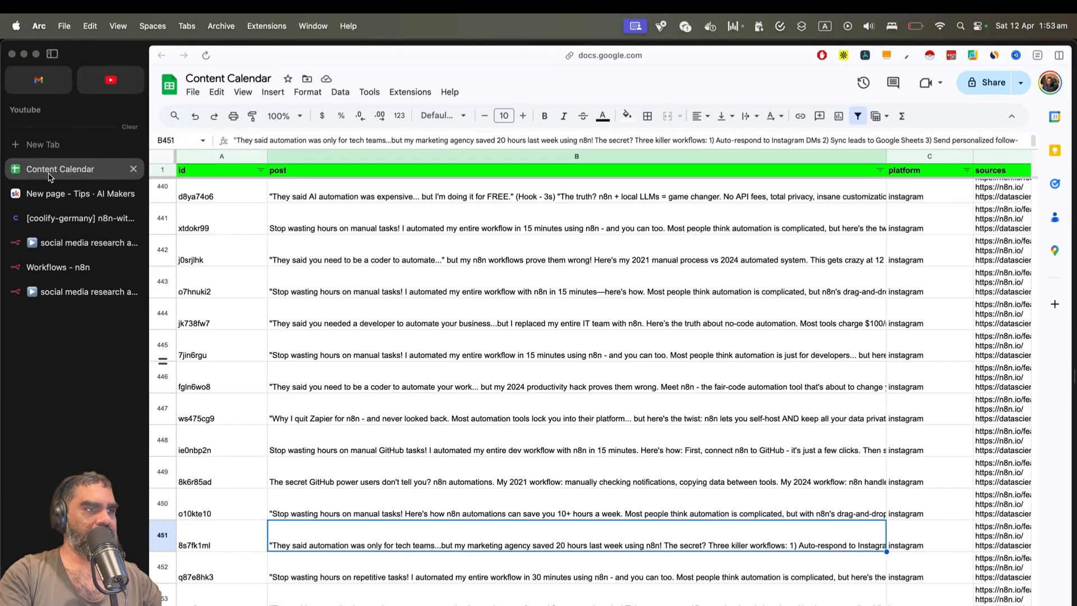
scroll(520, 439, "down", 1)
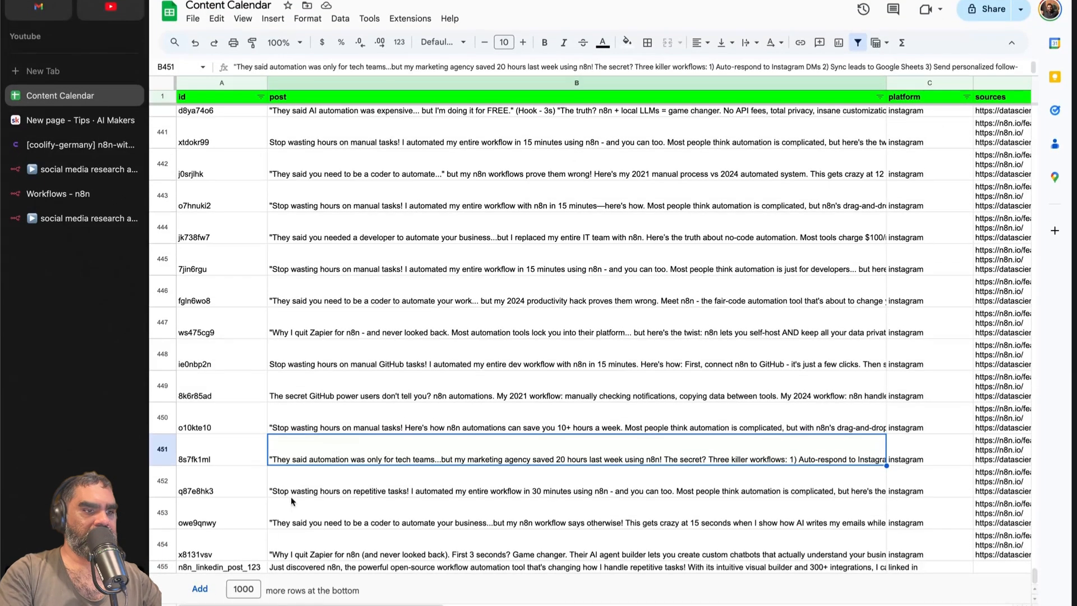
- Open the post cell in row 455 of the Content Calendar and read the new LinkedIn post's full text
left_click(247, 605)
left_click(313, 605)
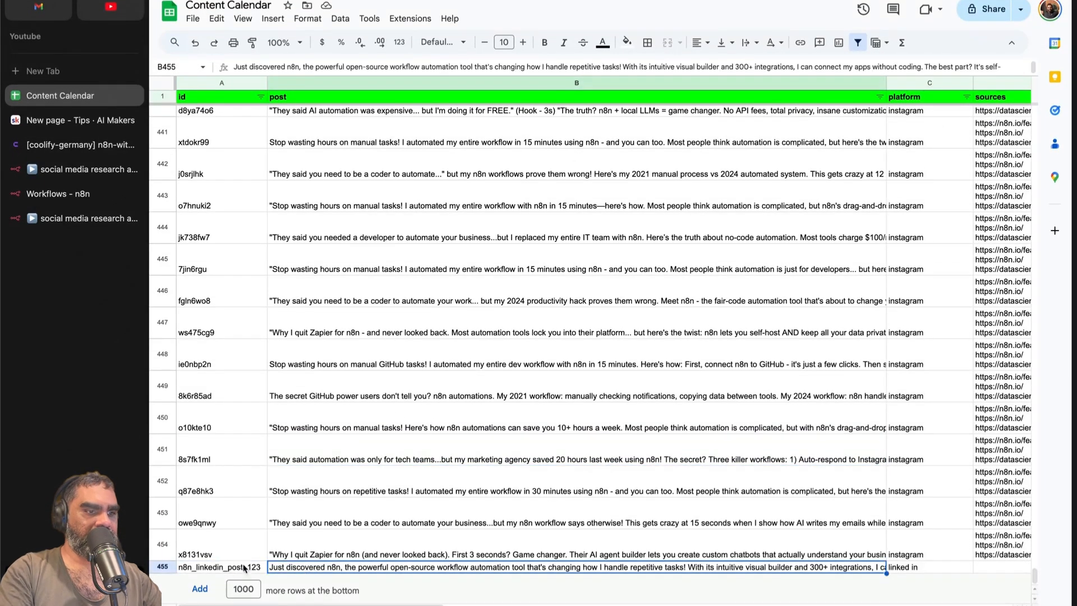
double_click(429, 570)
key("ctrl+a")
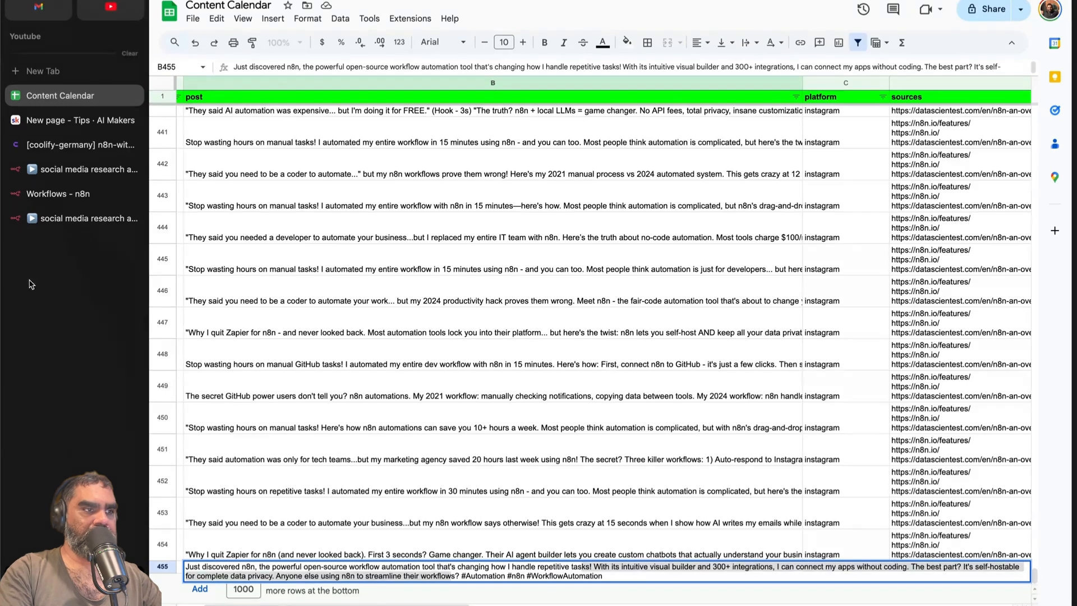
- Switch to Claude, send "post this to linked in", and allow the update_content_calendar and Publish_To_Linked_In tools for this chat
key("super+Tab")
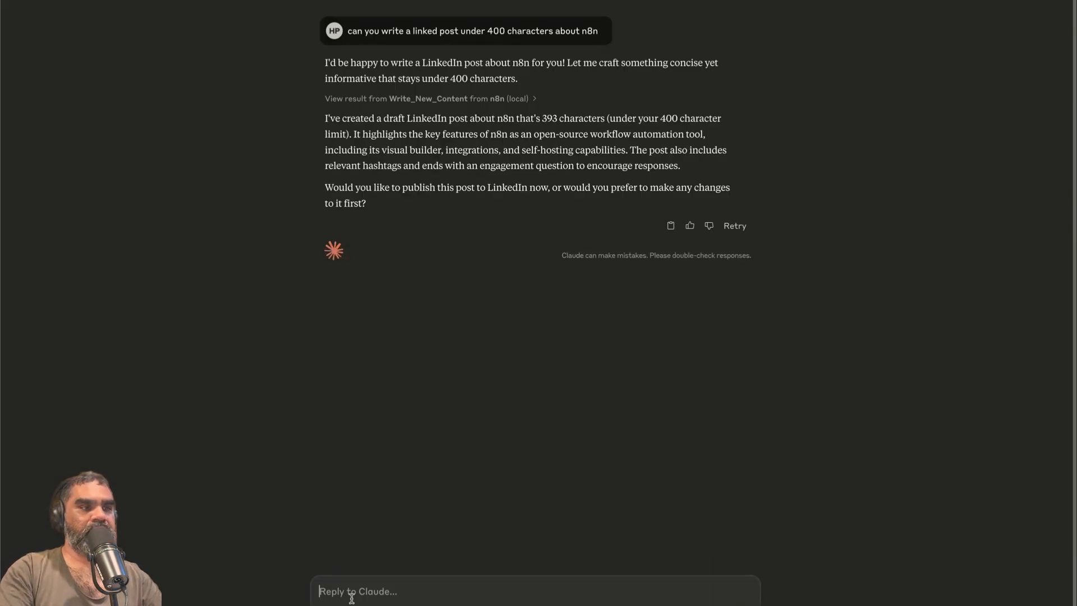
left_click(352, 598)
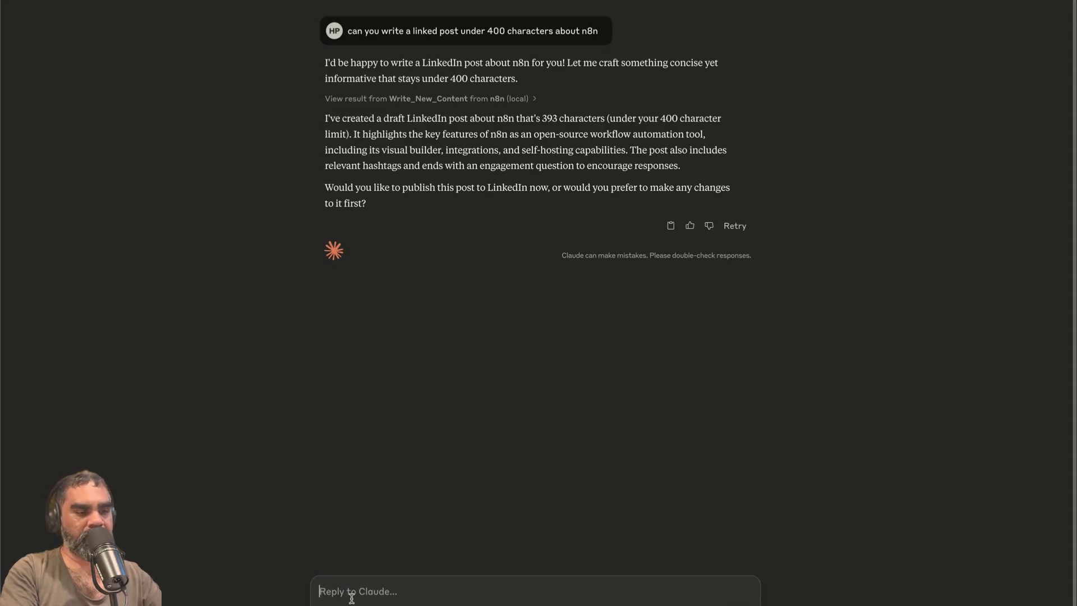
type("post this to linked in")
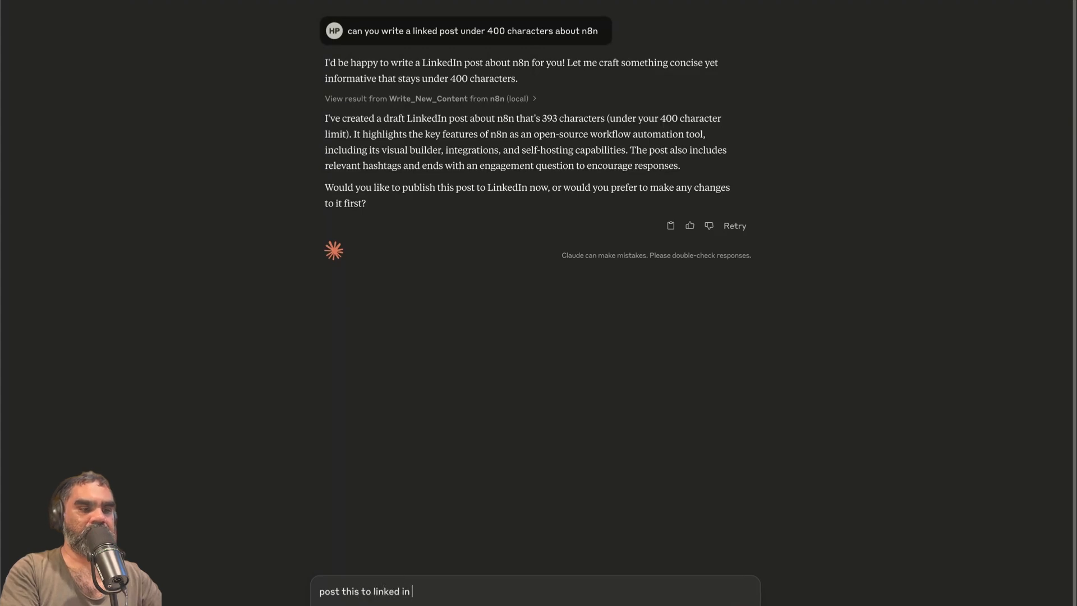
key("Return")
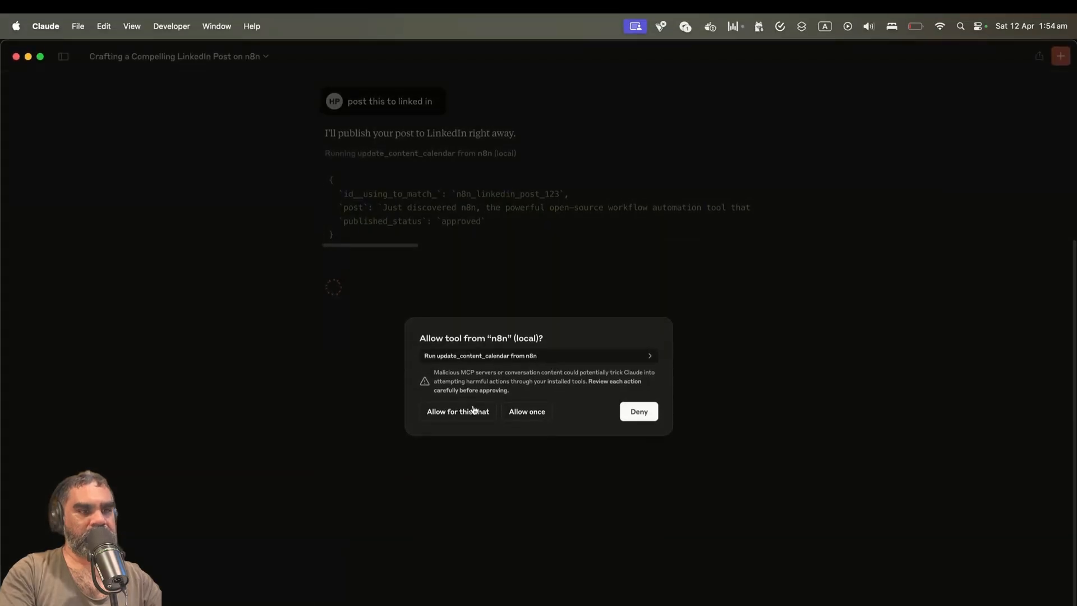
left_click(469, 418)
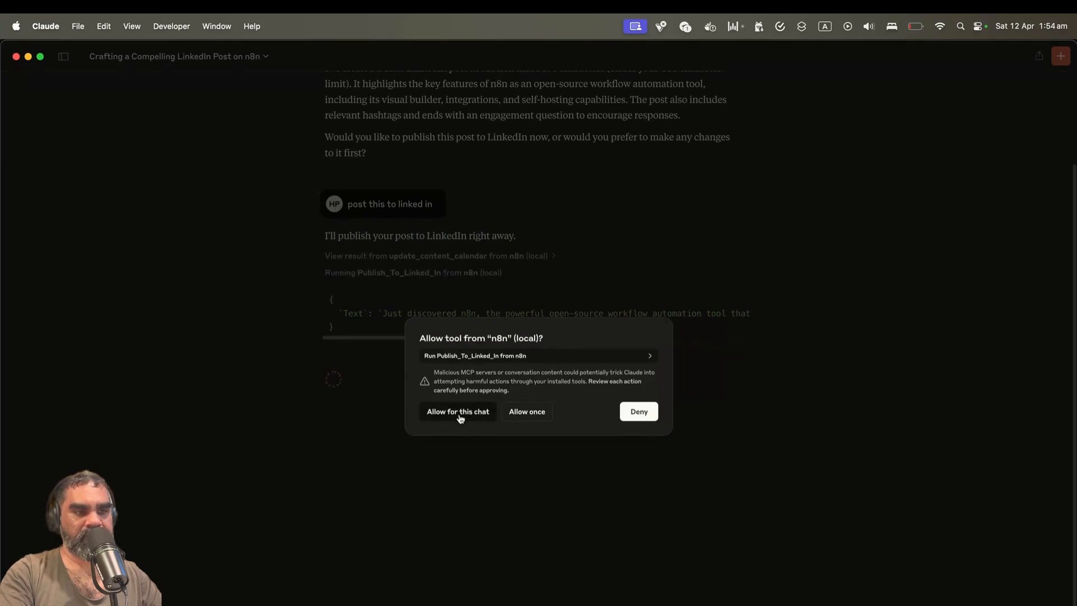
left_click(458, 412)
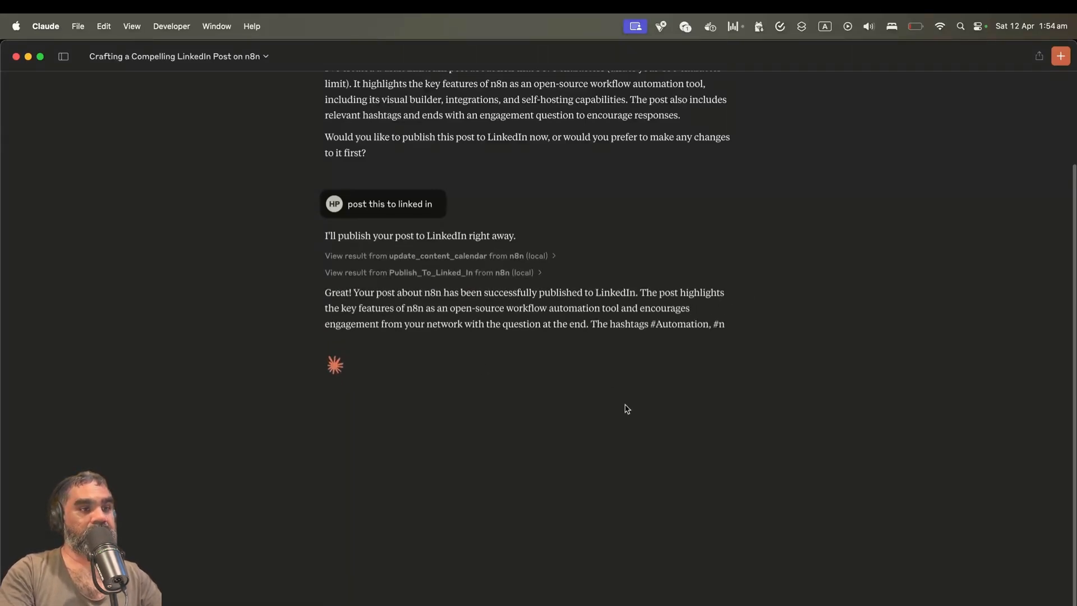
- Switch to Arc, open LinkedIn in a new tab, and read the newest post in the Activity section of your own profile
key("super+Tab")
key("super+t")
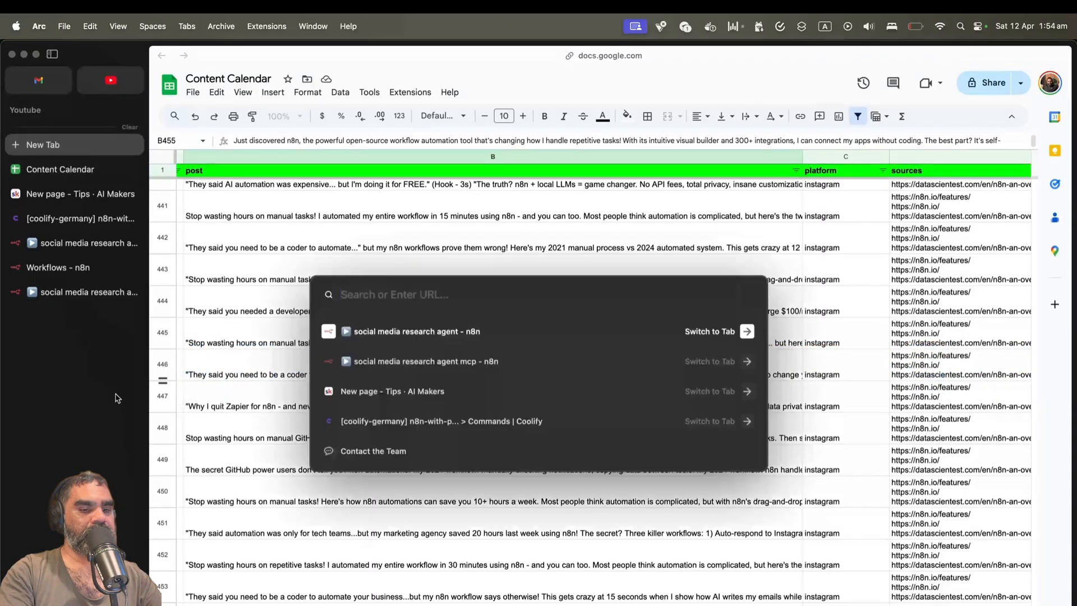
type("linked")
key("Return")
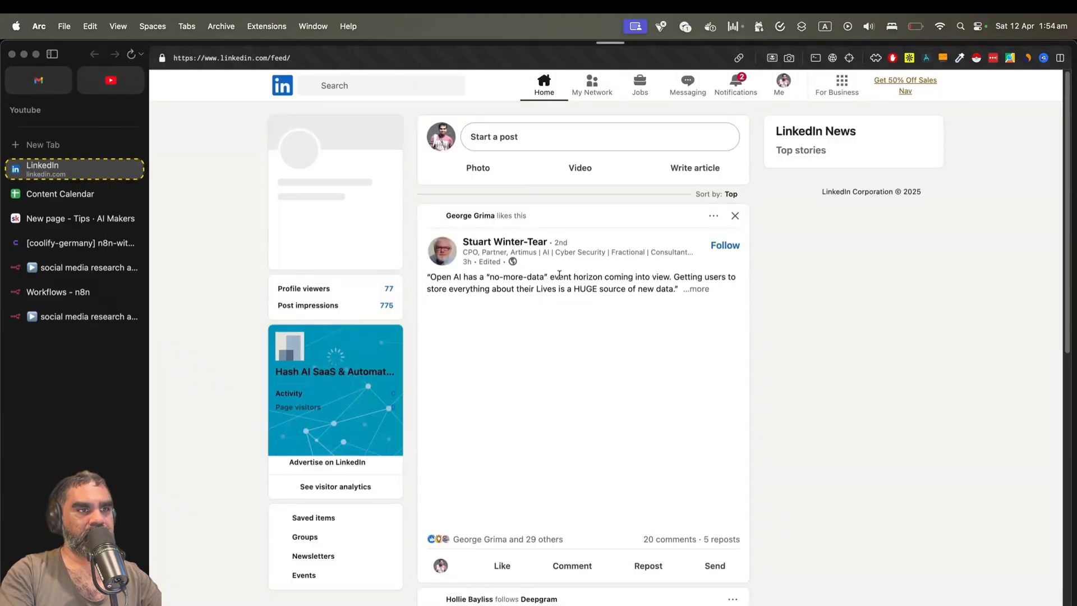
left_click(329, 189)
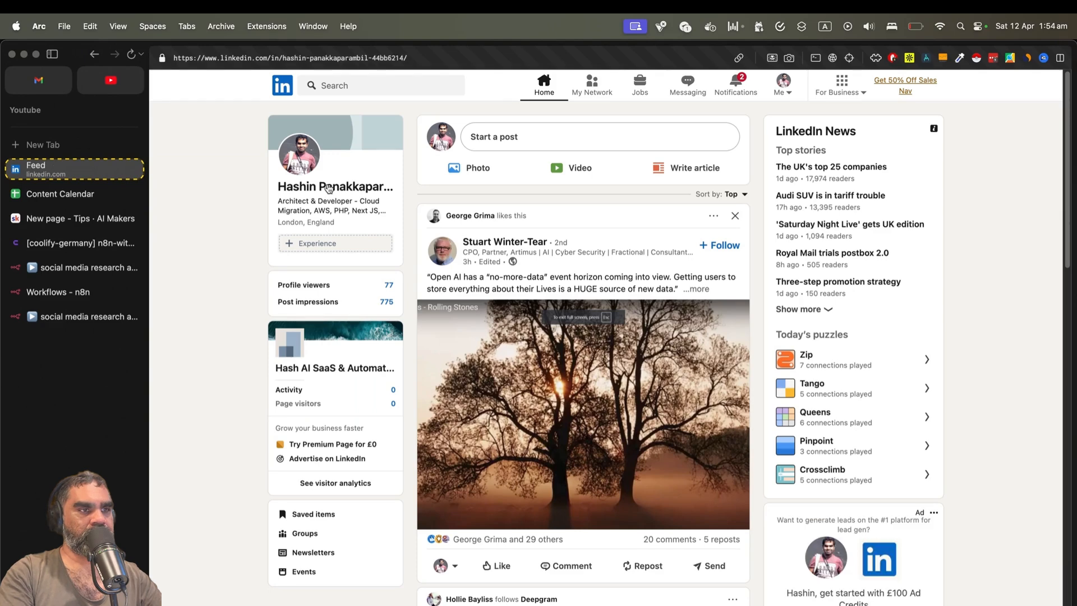
scroll(474, 351, "down", 5)
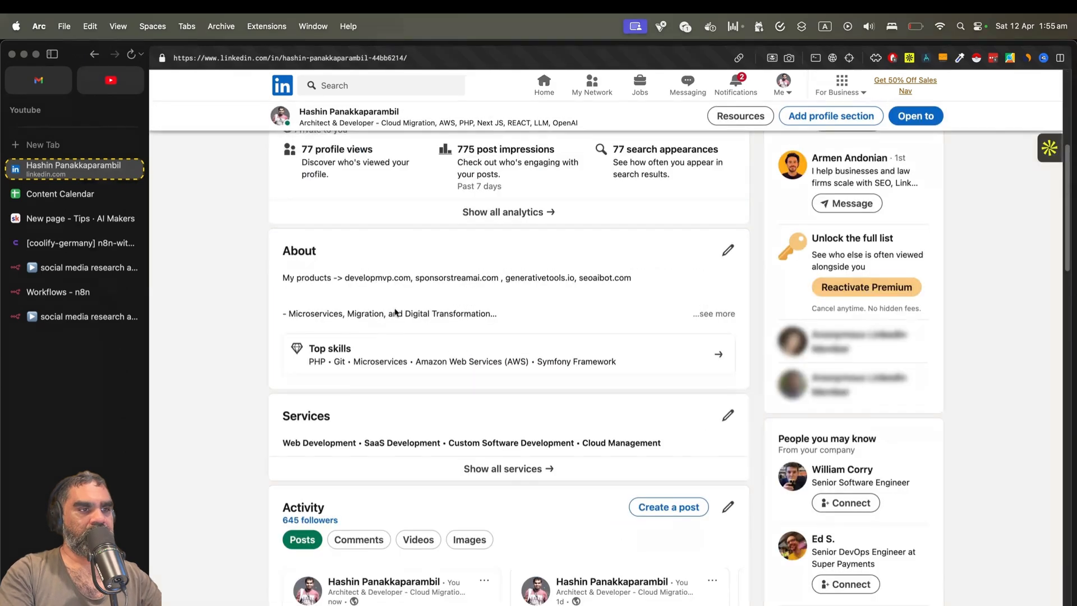
scroll(444, 357, "down", 5)
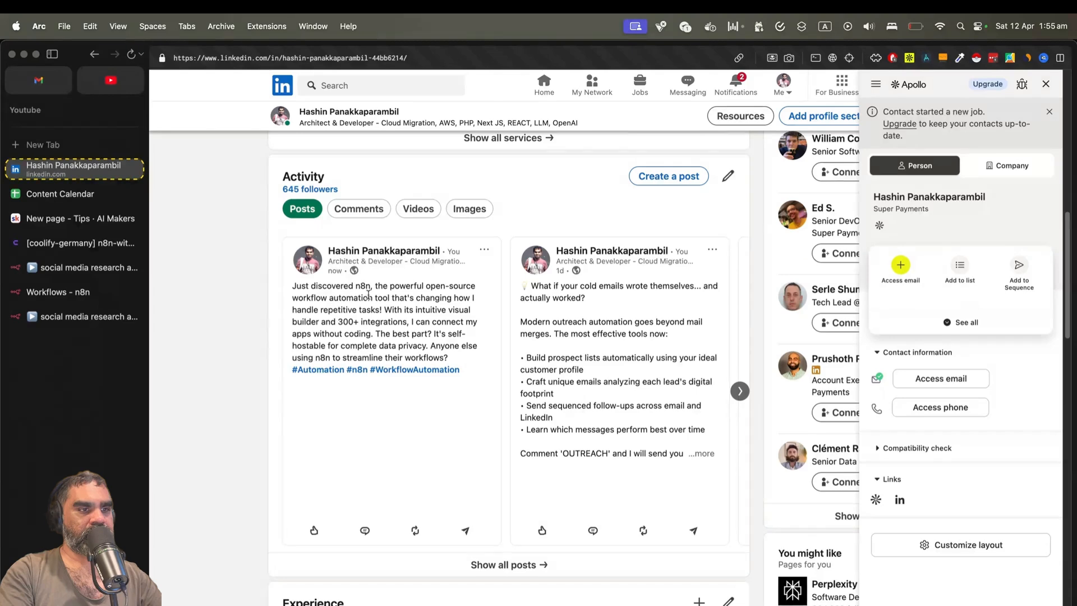
left_click_drag(307, 299, 444, 343)
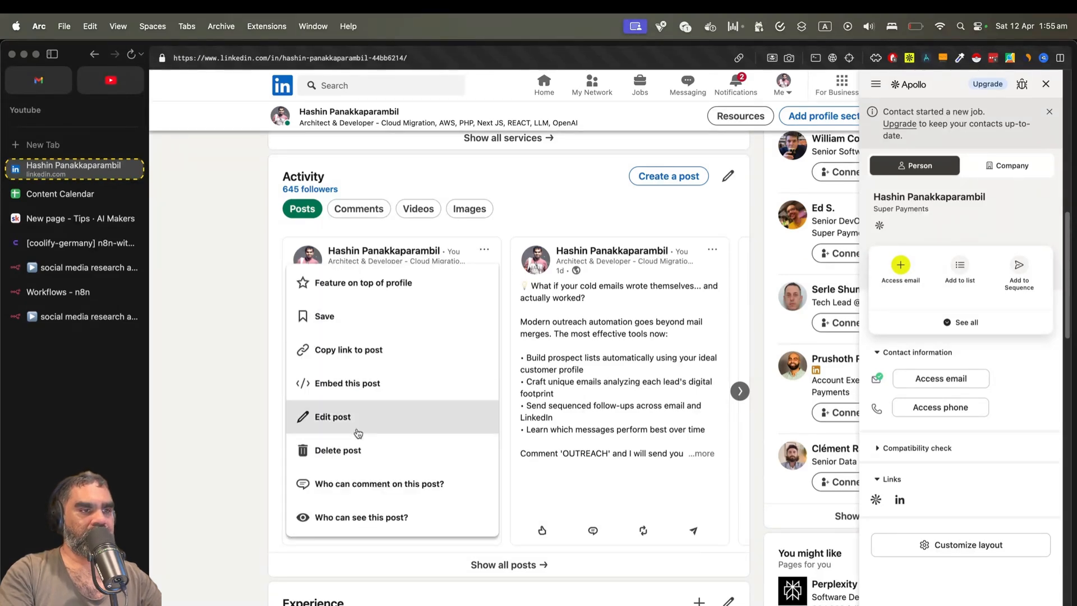
- Delete the newly published n8n post from the LinkedIn profile and confirm the deletion
left_click(370, 452)
left_click(677, 209)
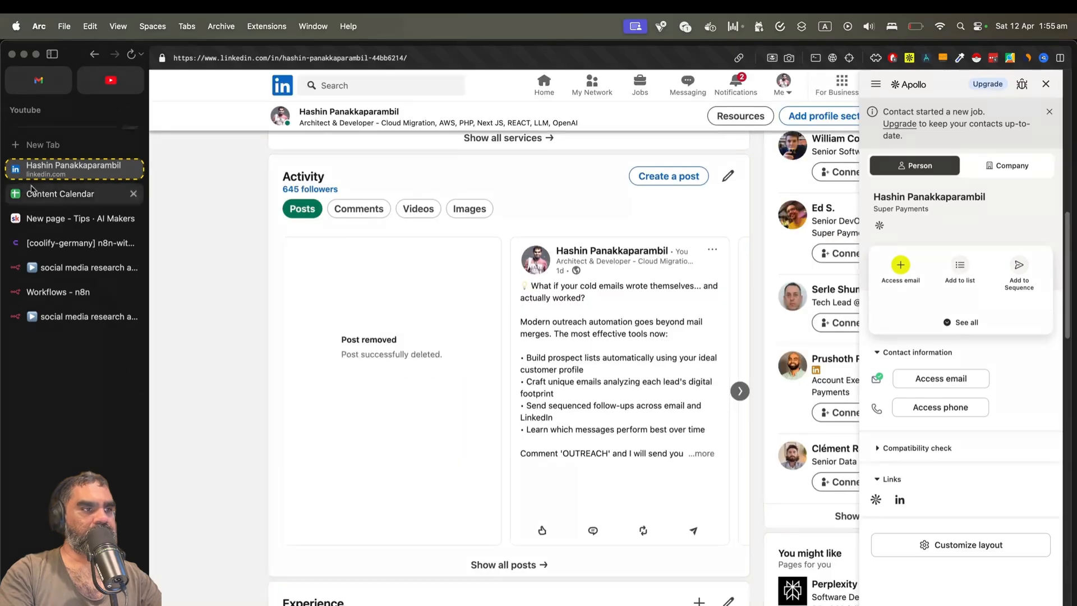
- Open the social media research agent workflow in n8n, return from its executions to the editor, and examine the MCP Server Trigger's connected tools
left_click(84, 267)
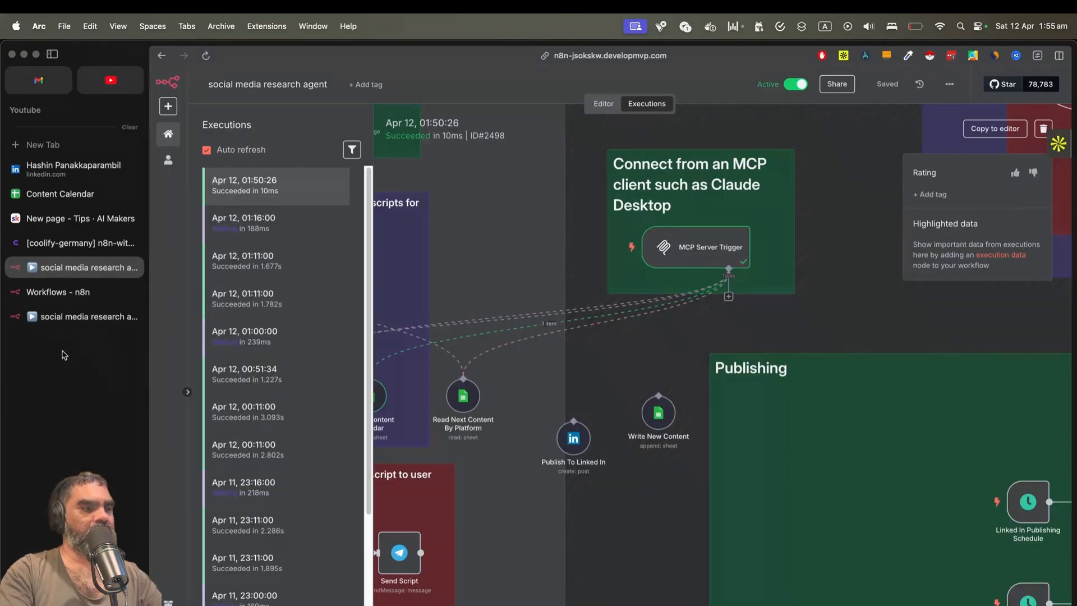
key("super+s")
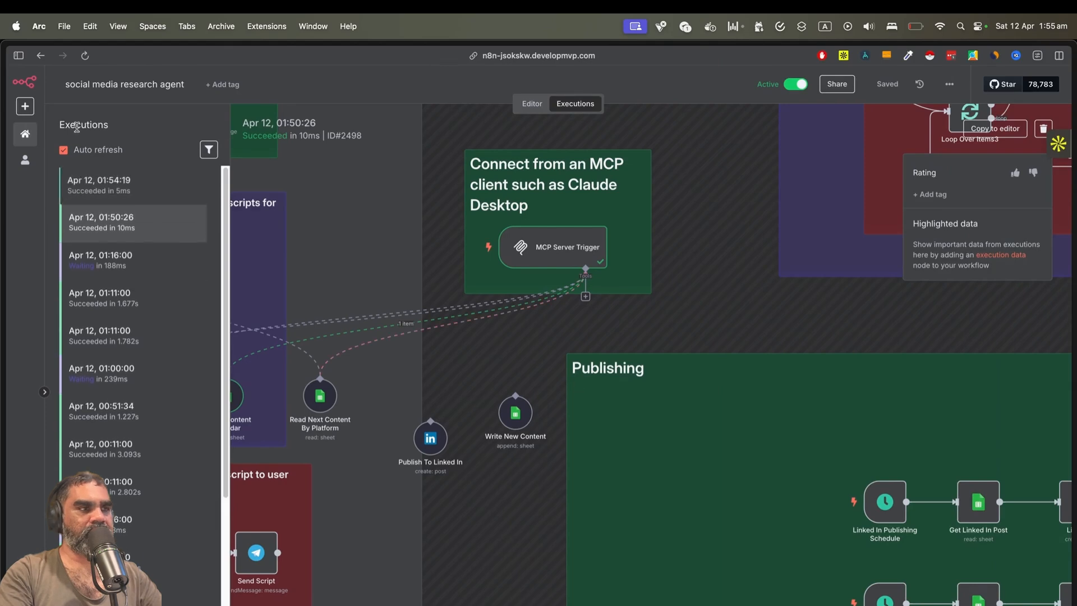
scroll(617, 314, "left", 5)
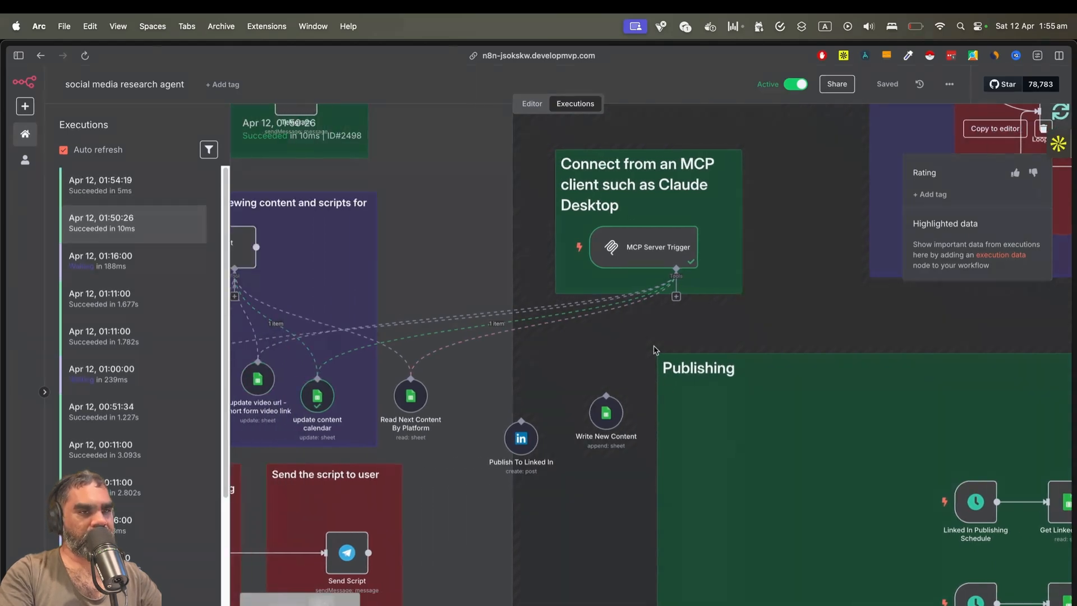
scroll(655, 351, "up", 2)
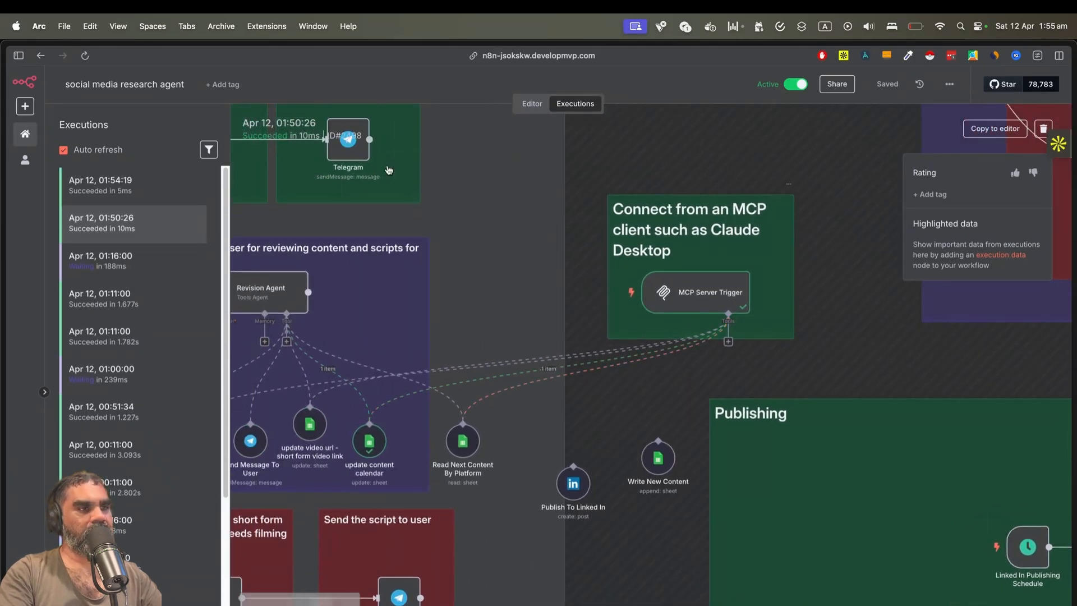
left_click(522, 106)
scroll(507, 356, "down", 10)
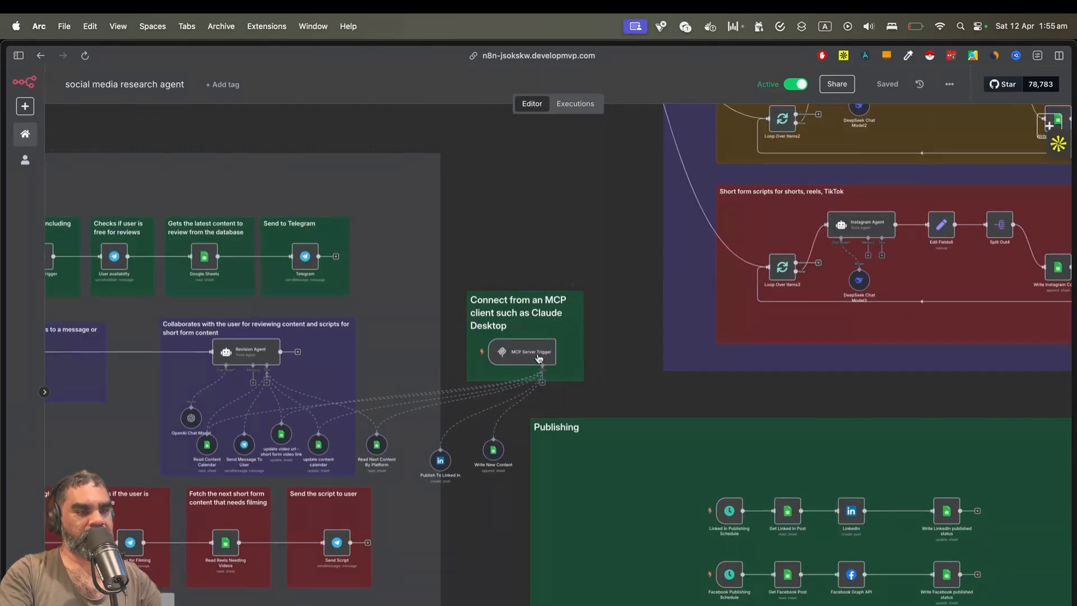
scroll(510, 356, "up", 7)
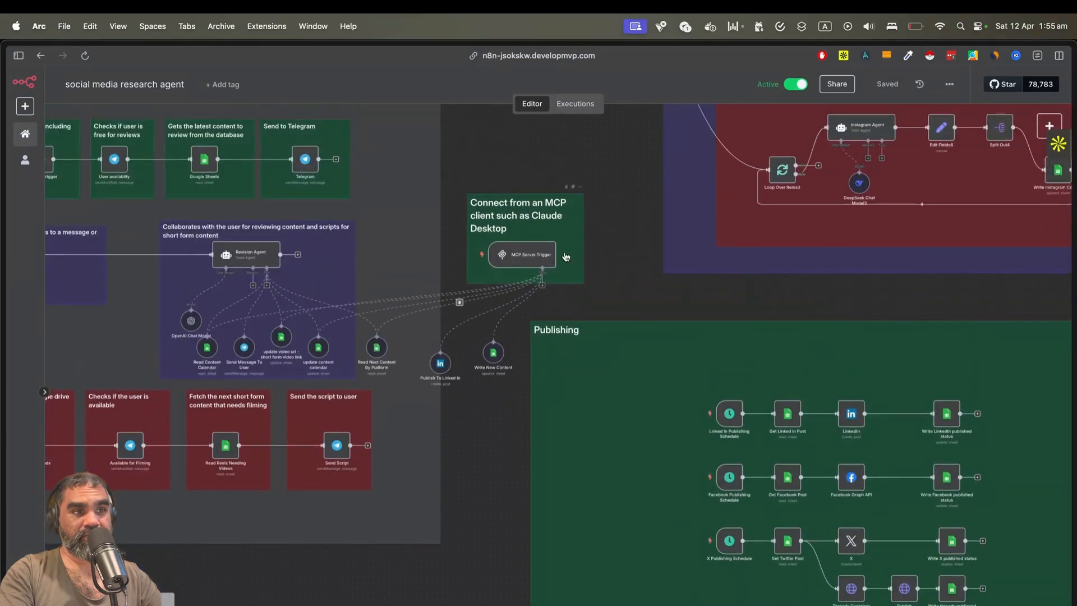
scroll(565, 256, "left", 8)
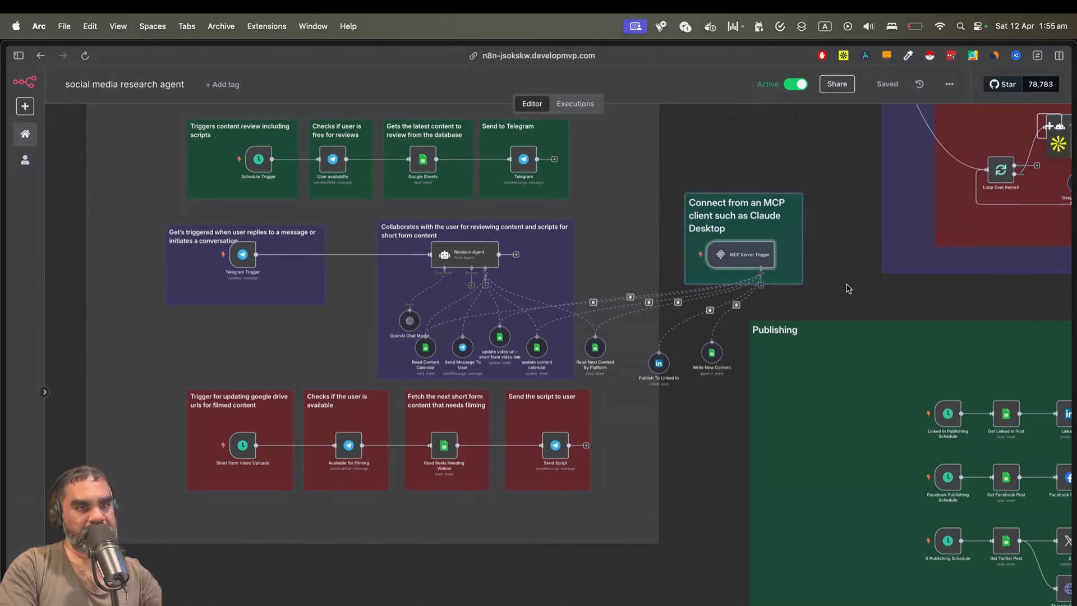
- Search the web for "mcp clients", open the punkpeye/awesome-mcp-clients repository, and examine the list of clients in its README
key("super+s")
key("super+s")
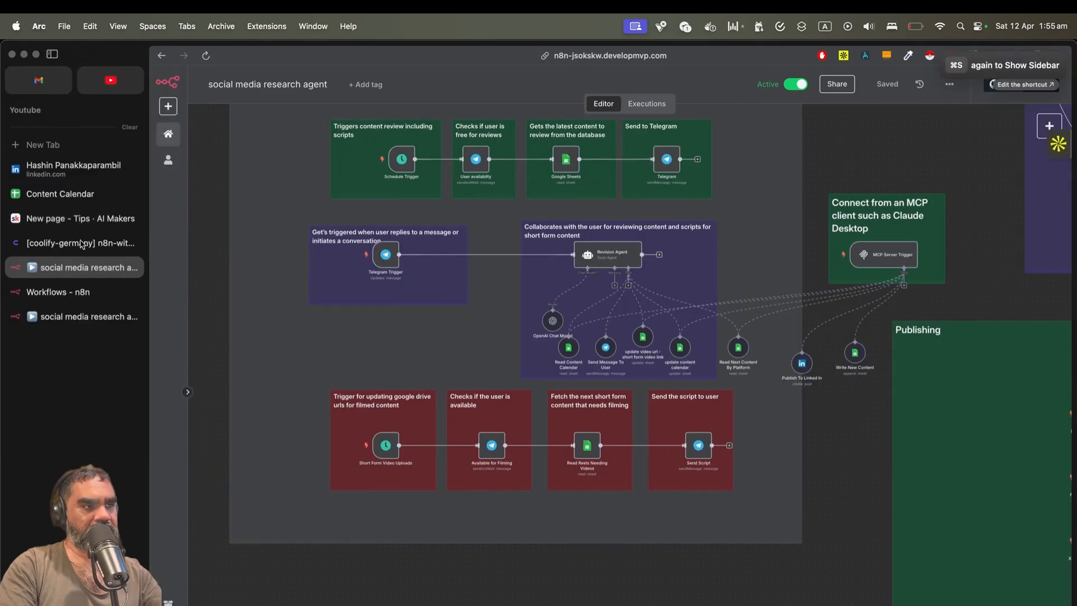
key("super+t")
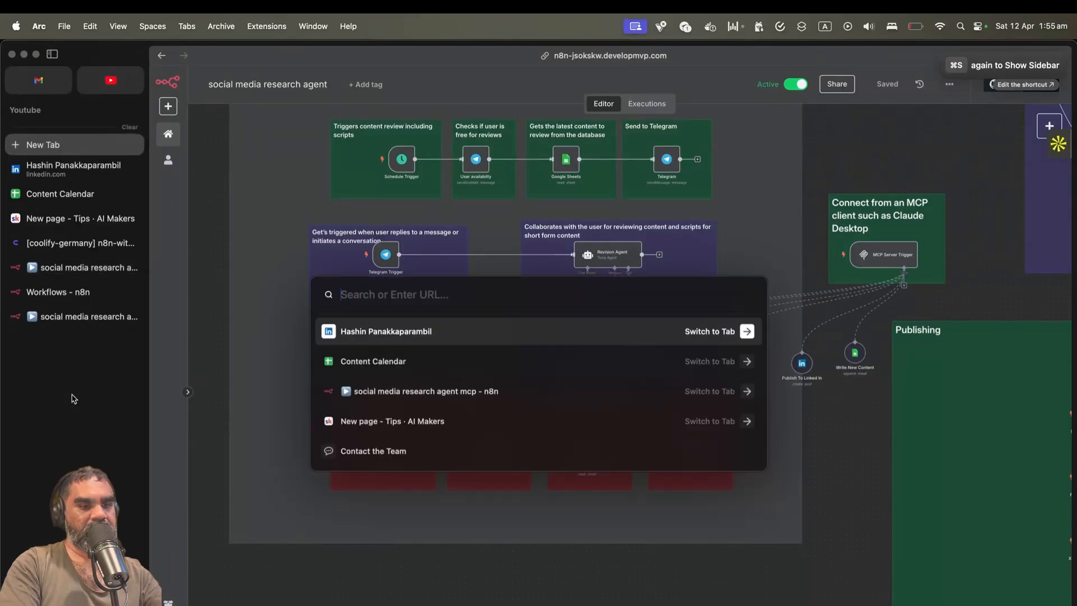
type("mcp clients")
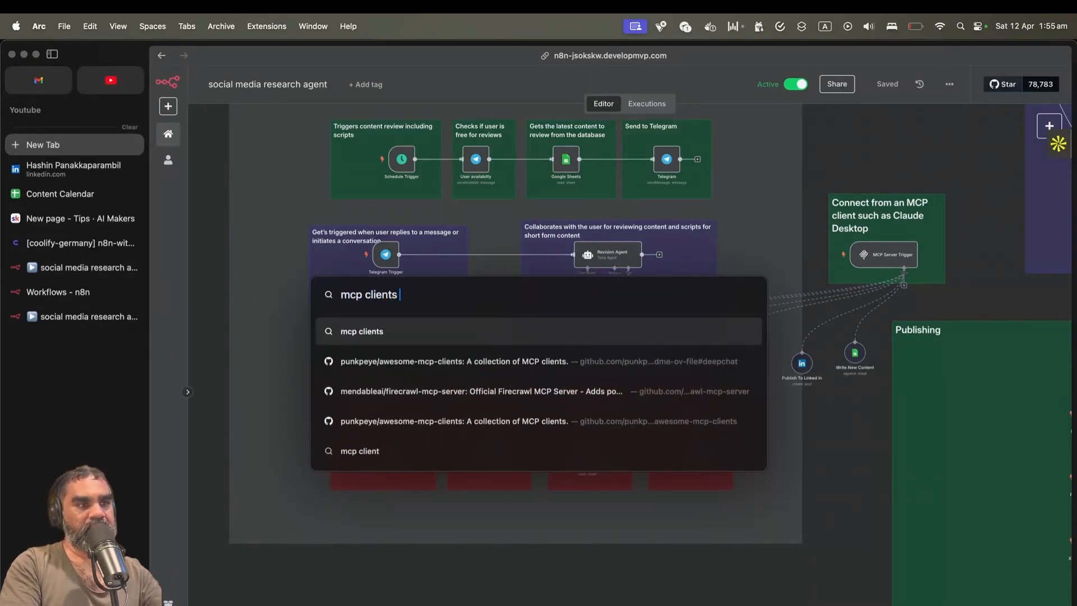
key("Return")
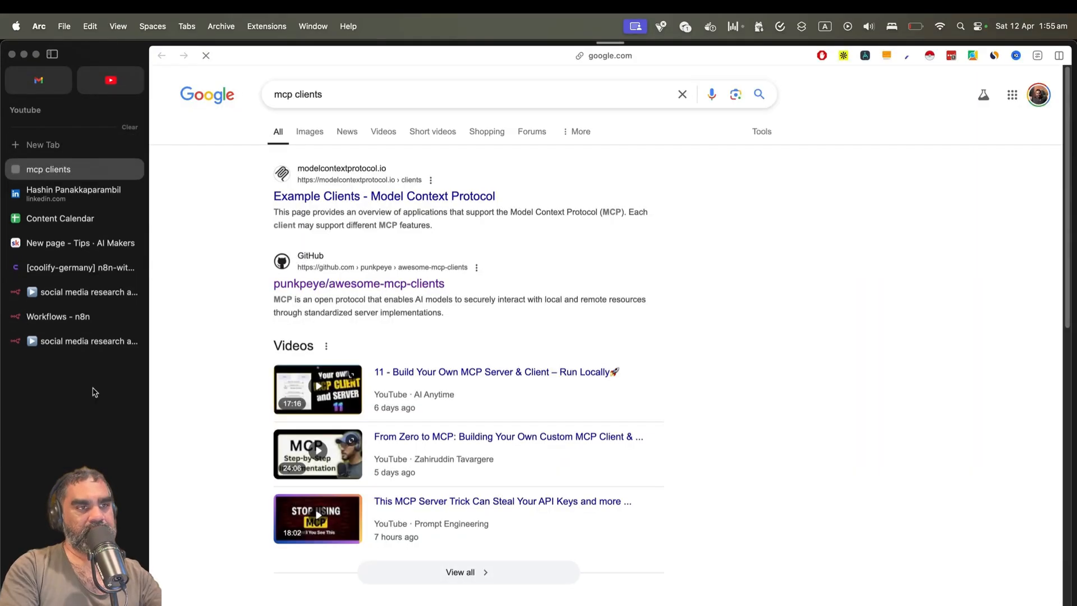
left_click(389, 284)
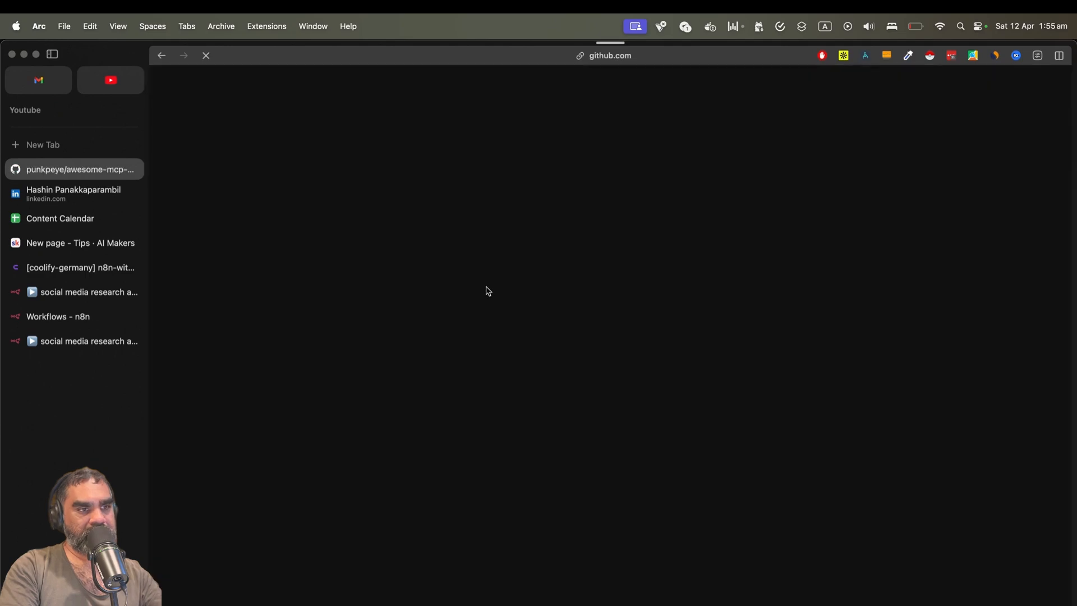
scroll(488, 292, "down", 10)
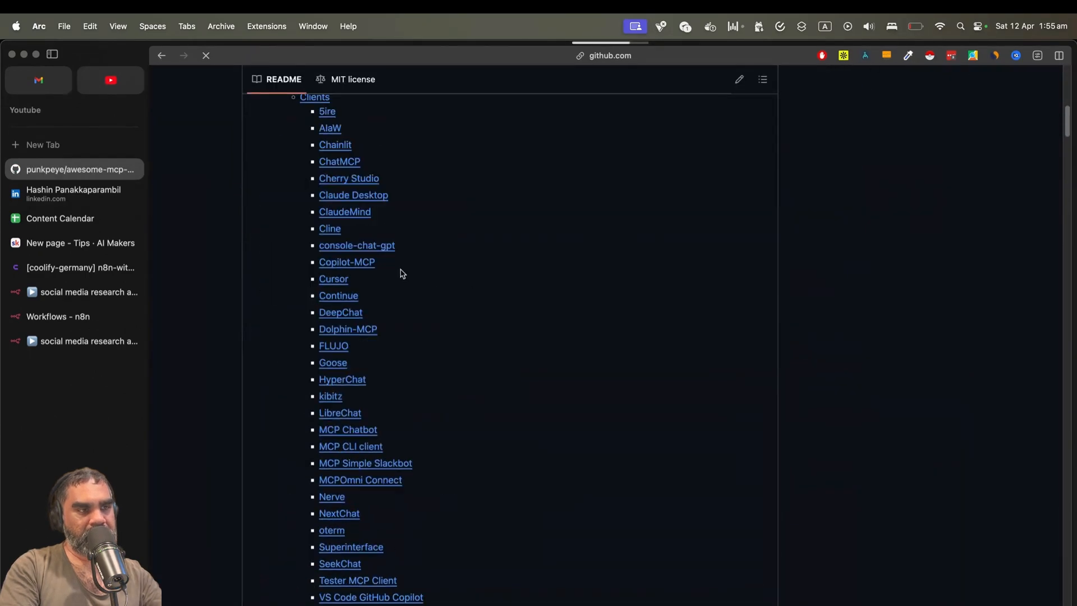
left_click_drag(419, 195, 317, 195)
left_click_drag(413, 164, 488, 517)
scroll(486, 507, "down", 6)
left_click(624, 388)
- Open chat.qwen.ai in a new tab and look at the MCP option under the chat prompt
key("super+t")
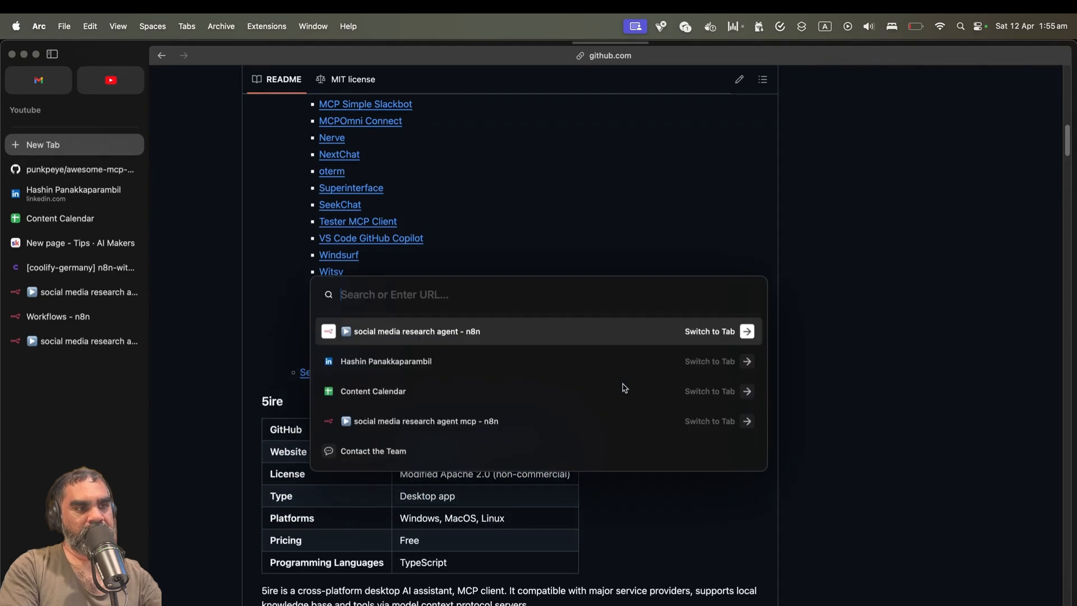
type("a")
key("BackSpace")
key("BackSpace")
type("q")
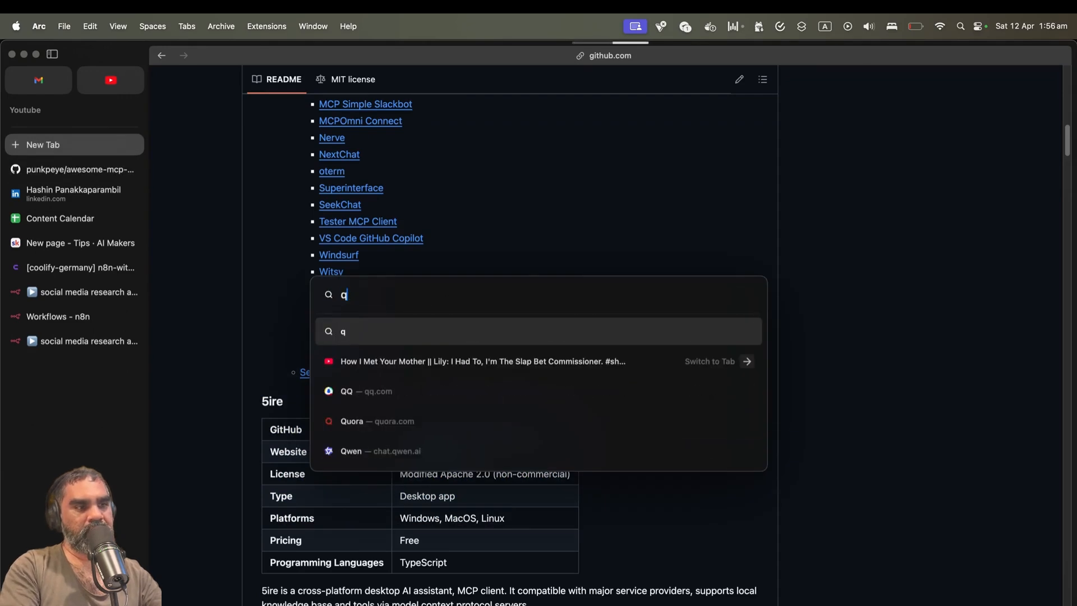
key("BackSpace")
type("chat")
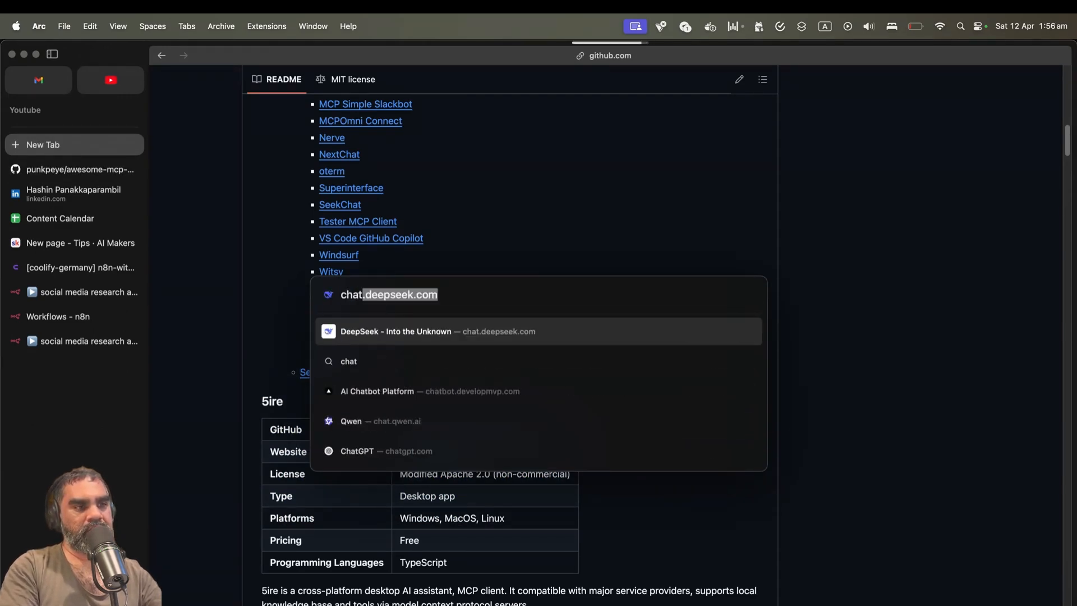
type(".")
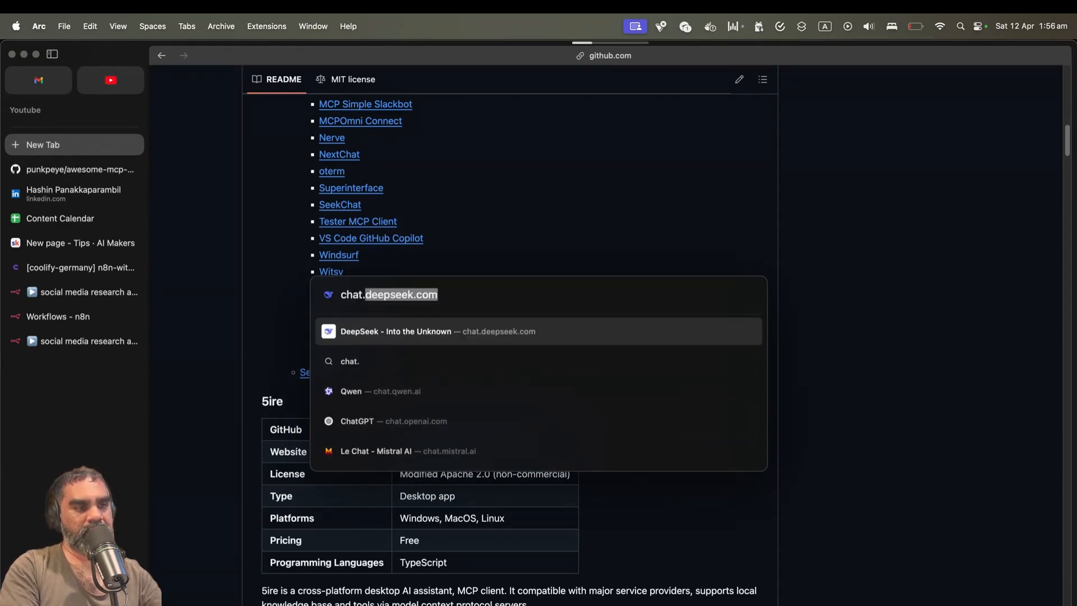
type("q")
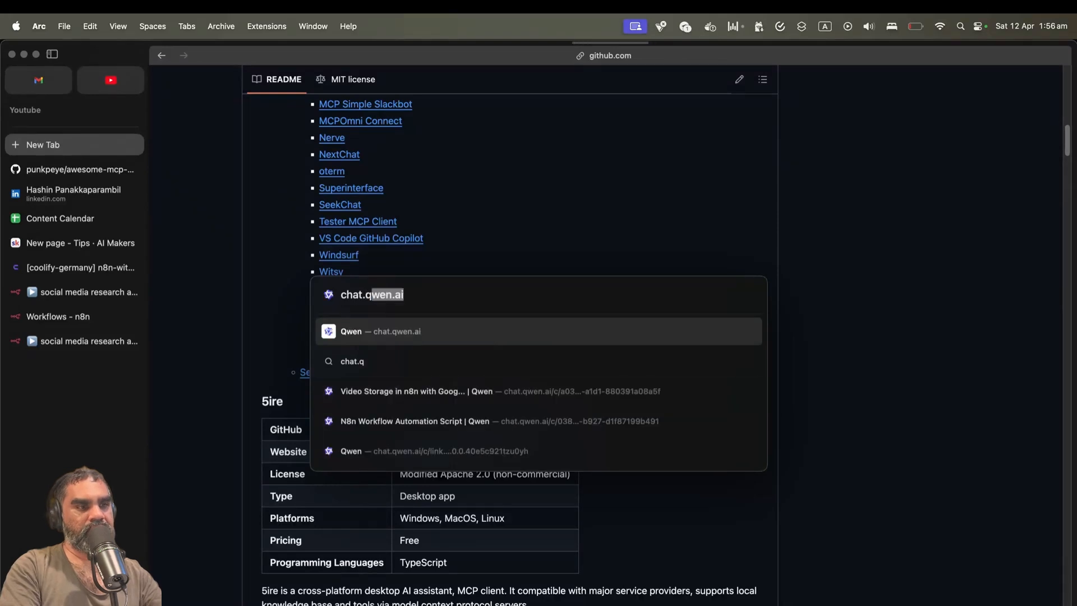
key("Return")
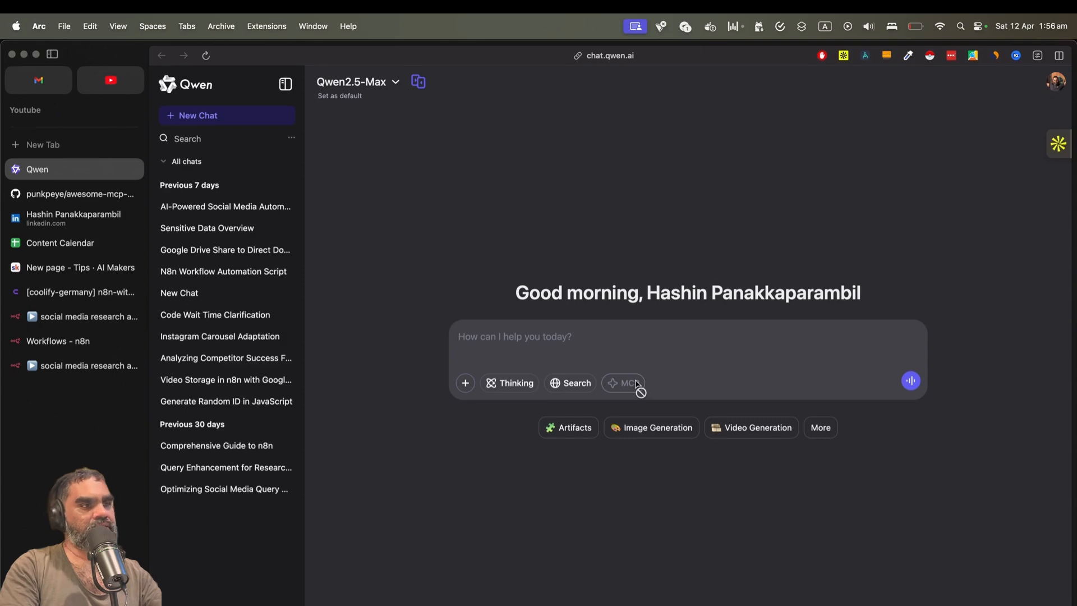
- Close the Qwen and awesome-mcp-clients tabs
key("super+w")
scroll(640, 385, "down", 5)
key("super+w")
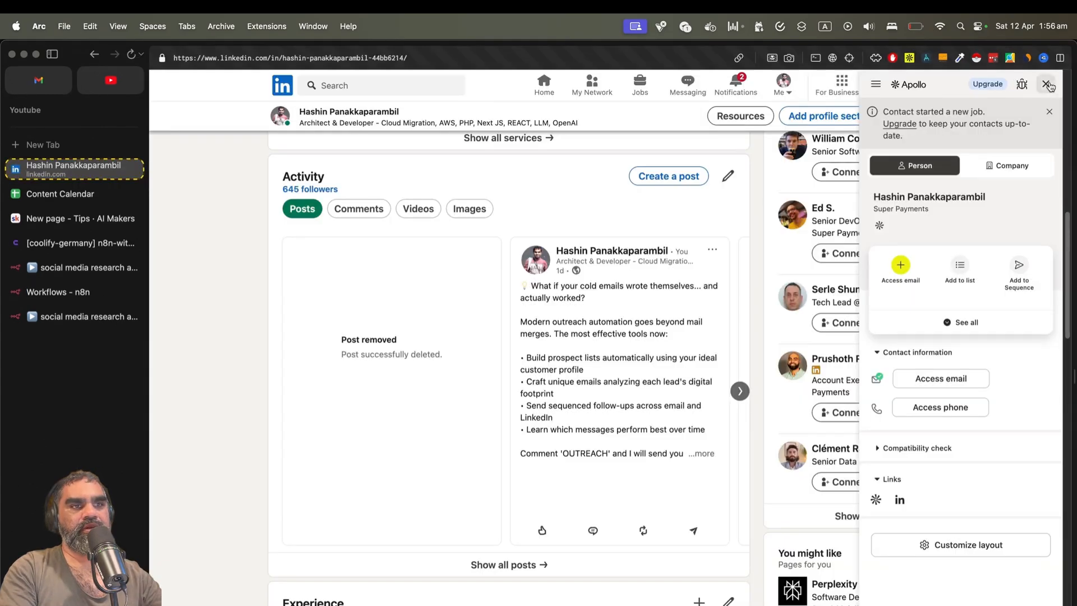